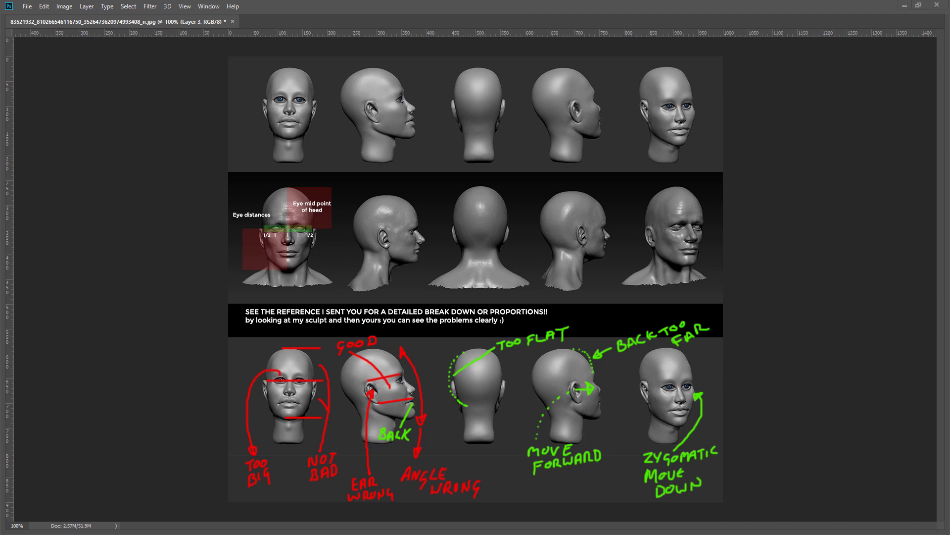
Open the DRAKE reference folder and preview its first five images, from the proportion drawing to the skull.
left_click_drag(0, 211, 588, 101)
double_click(424, 203)
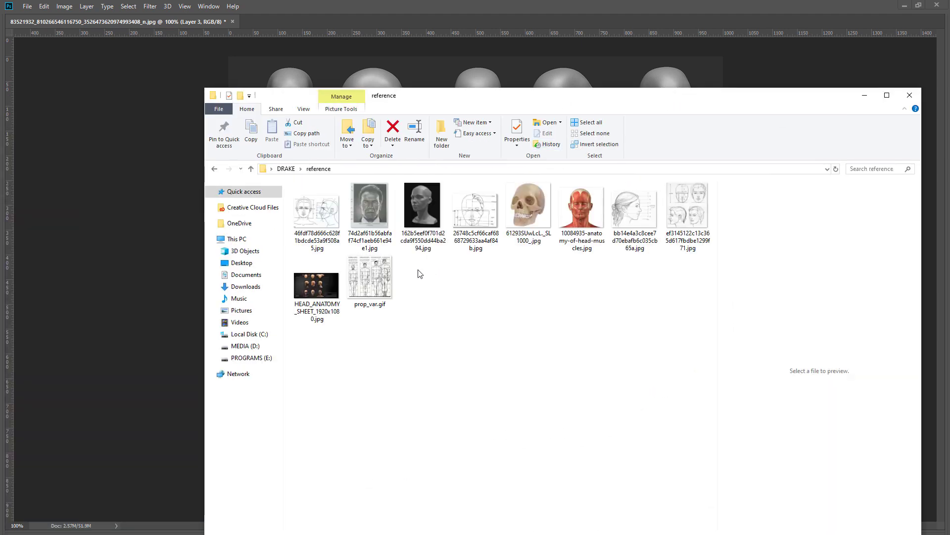
left_click(322, 220)
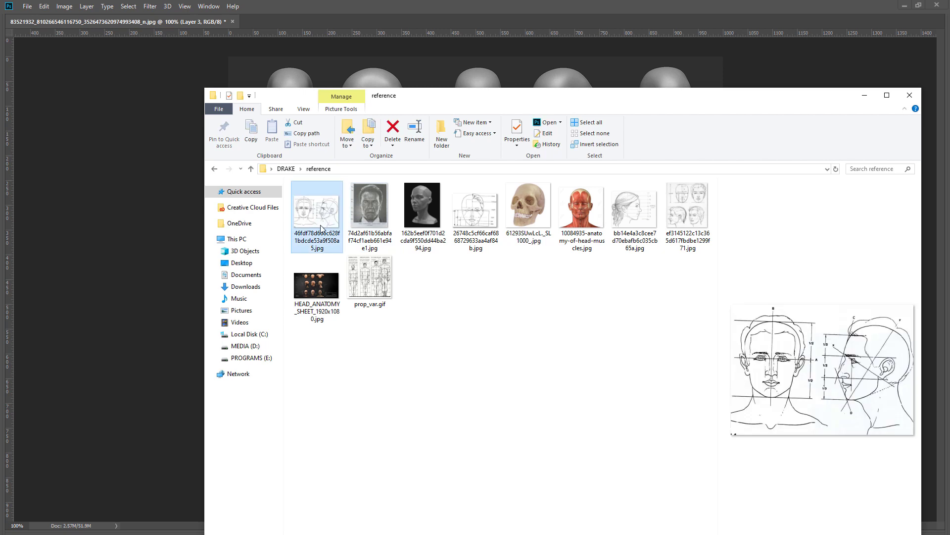
left_click(379, 207)
left_click(425, 210)
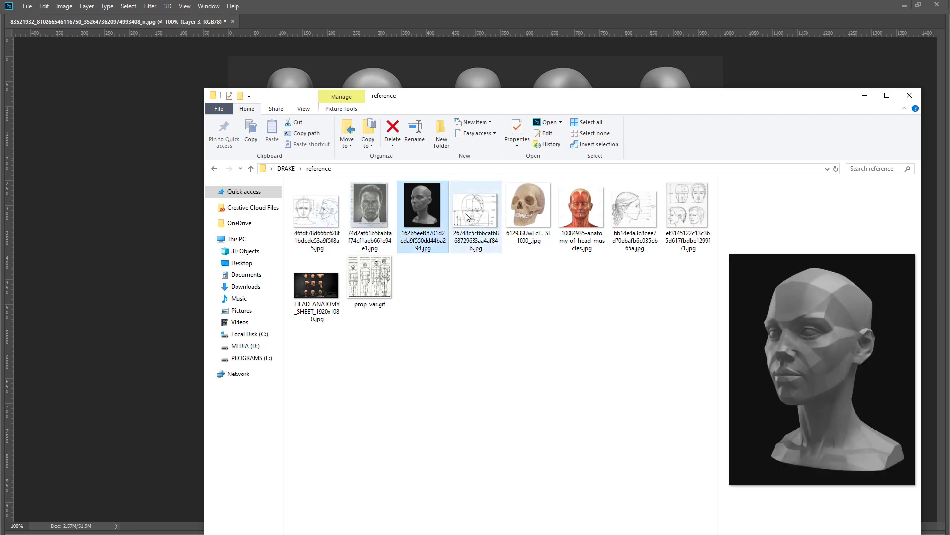
left_click(475, 214)
left_click(525, 210)
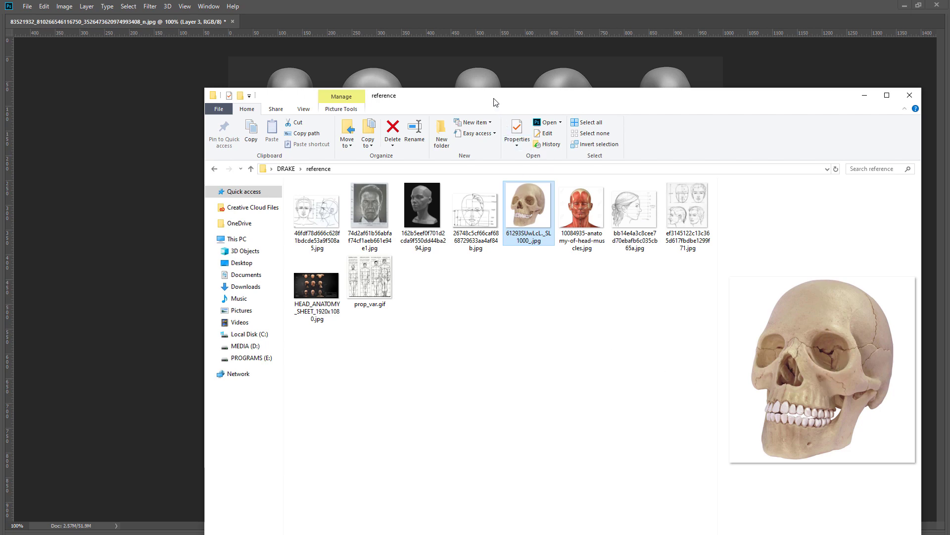
Position the folder window below the top row of heads and preview the ear photo shutterstock_78186766.jpg.
left_click_drag(494, 101, 383, 201)
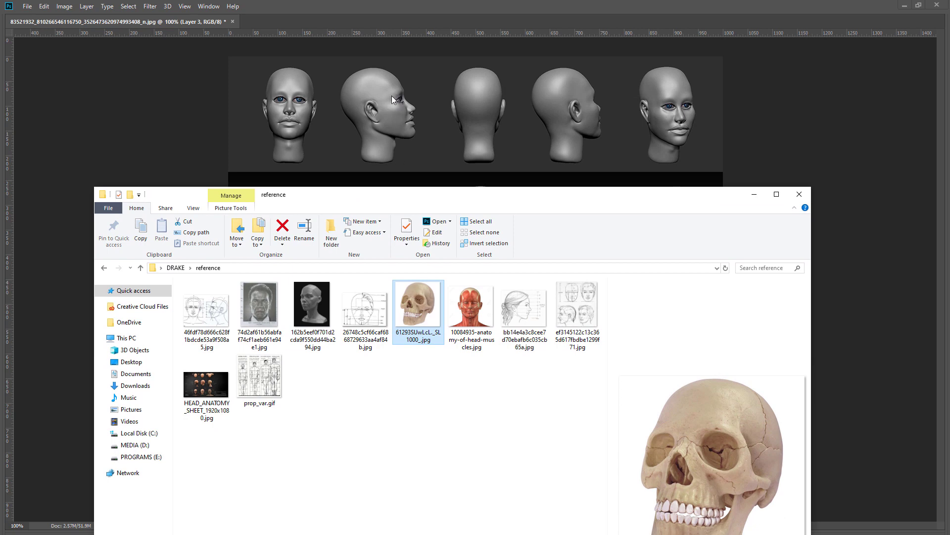
left_click_drag(368, 202, 377, 185)
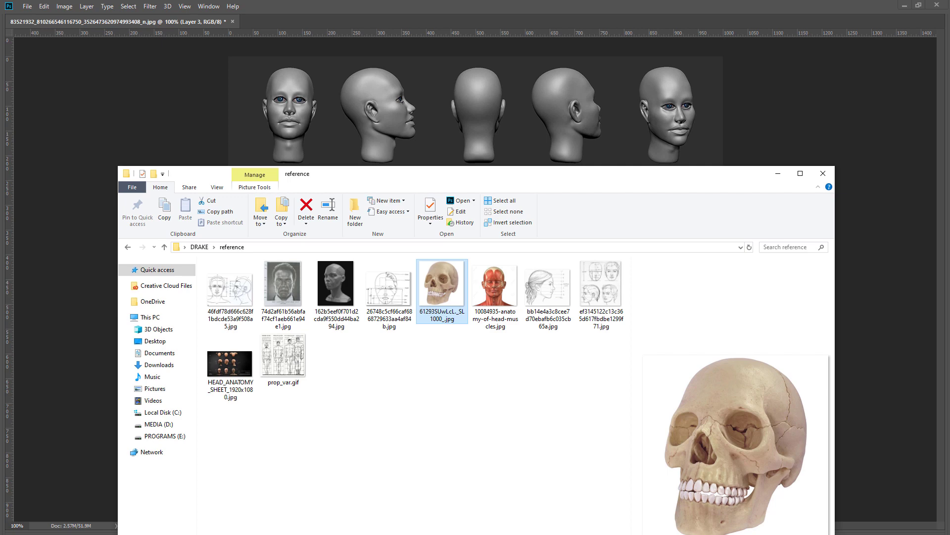
left_click(346, 363)
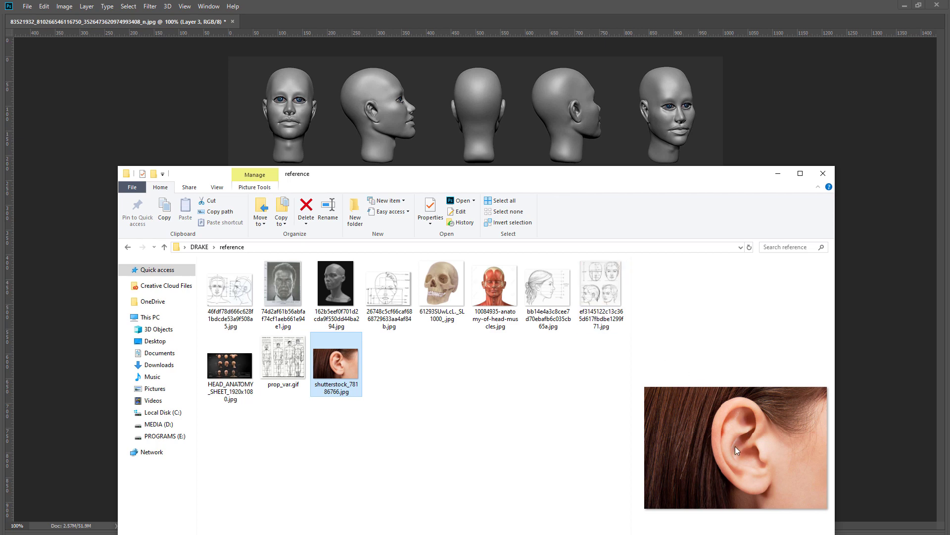
Switch to the browser, open PureRef's download page, set the price to 0 €, and minimize the browser.
left_click_drag(609, 181, 0, 181)
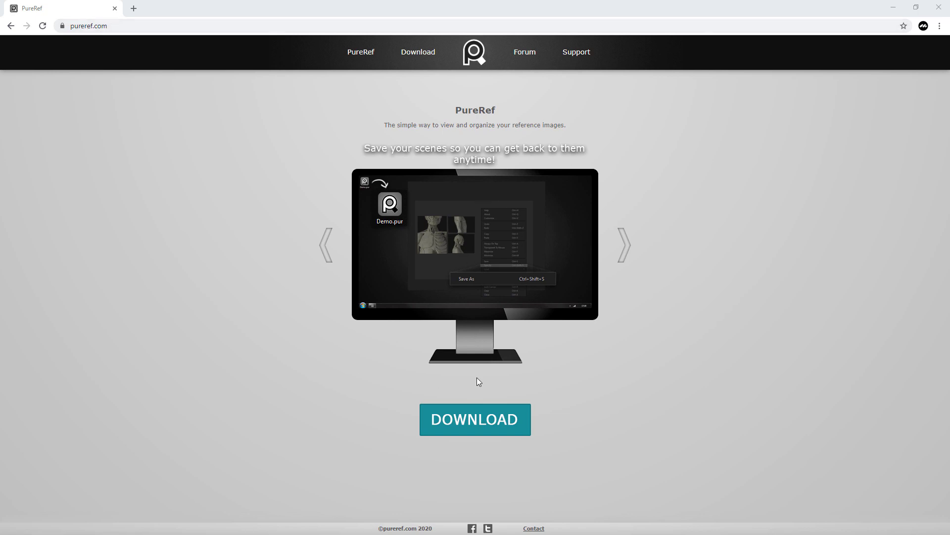
left_click(467, 427)
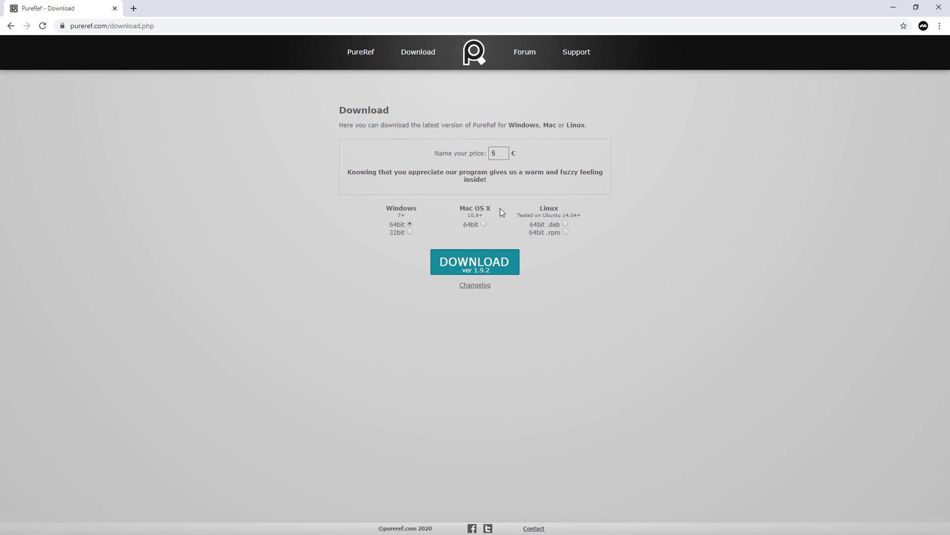
left_click_drag(499, 154, 486, 154)
type("1")
left_click(496, 154)
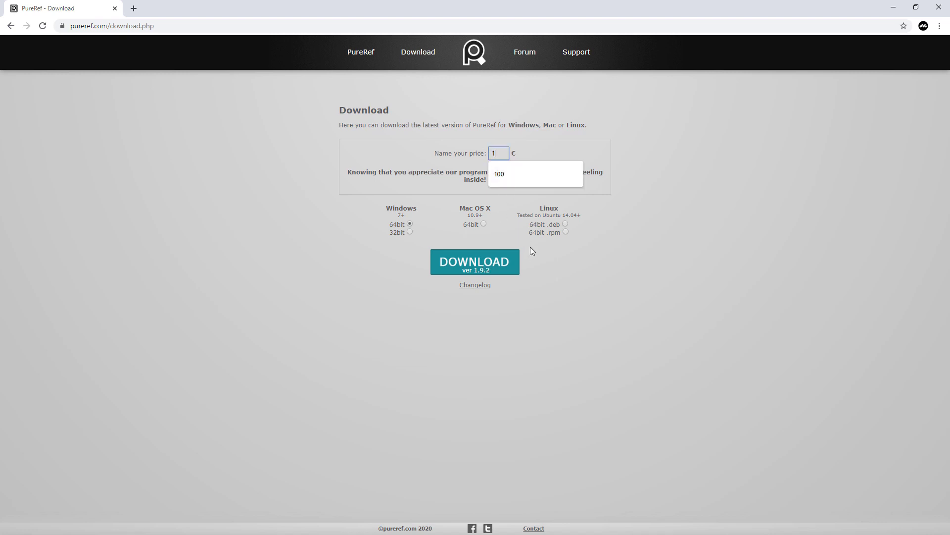
key("BackSpace")
type("0")
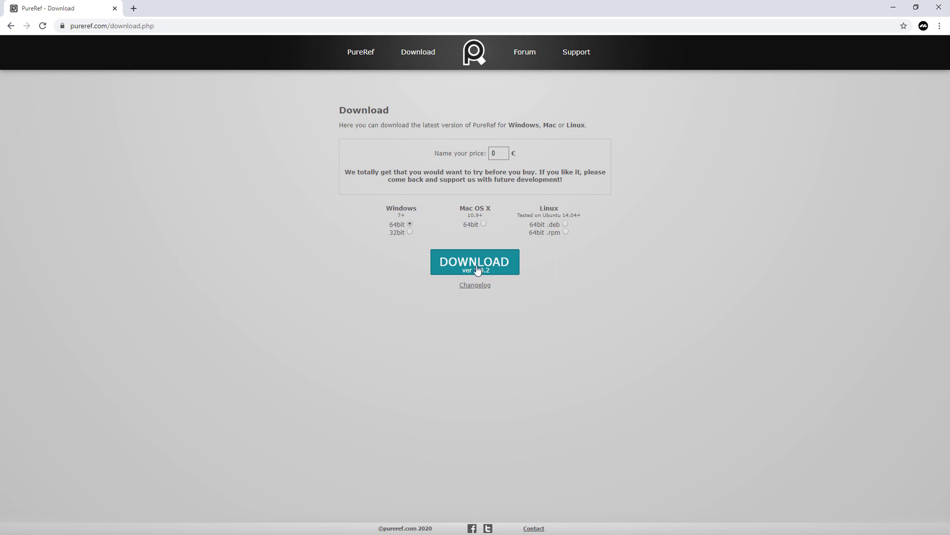
left_click(895, 9)
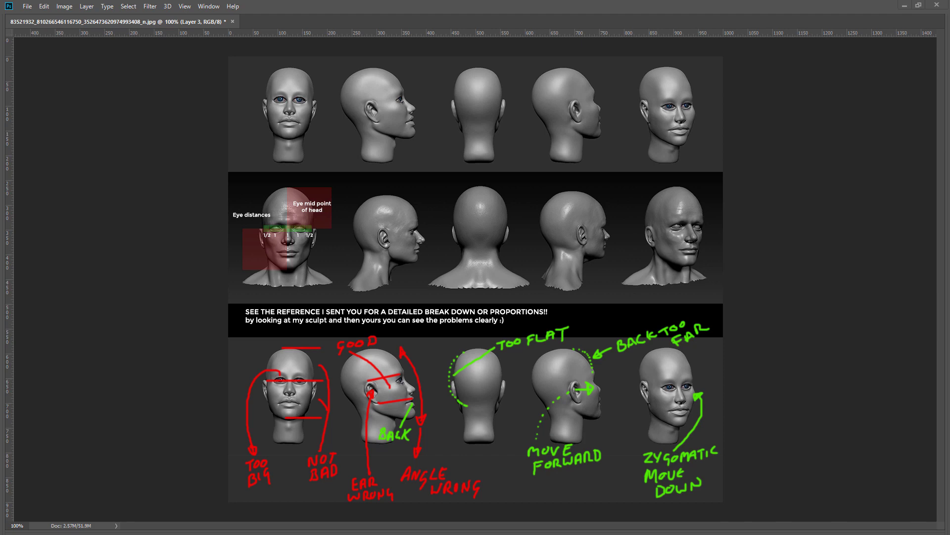
Place the empty PureRef window beside the reference folder window and narrow it so the image files are exposed.
right_click_drag(0, 267, 405, 80)
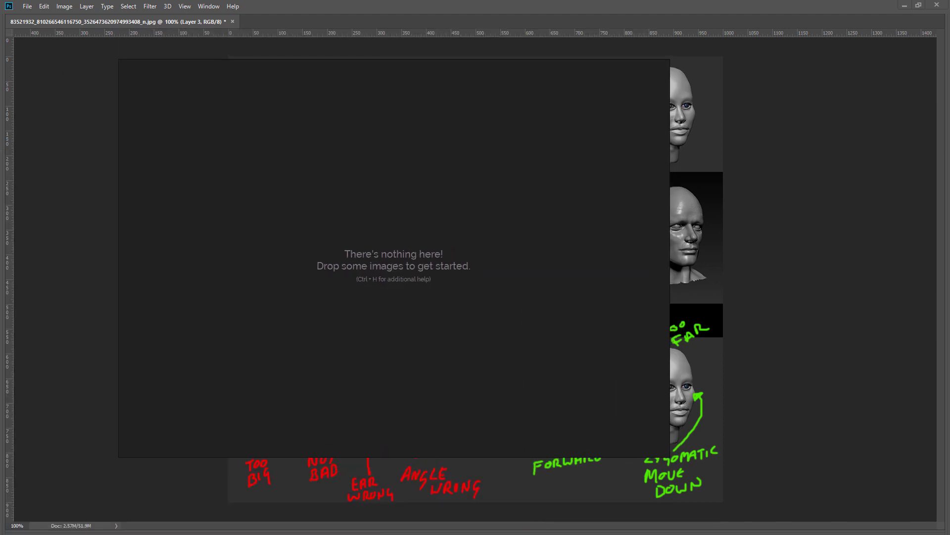
left_click_drag(0, 158, 599, 86)
right_click_drag(494, 155, 312, 176)
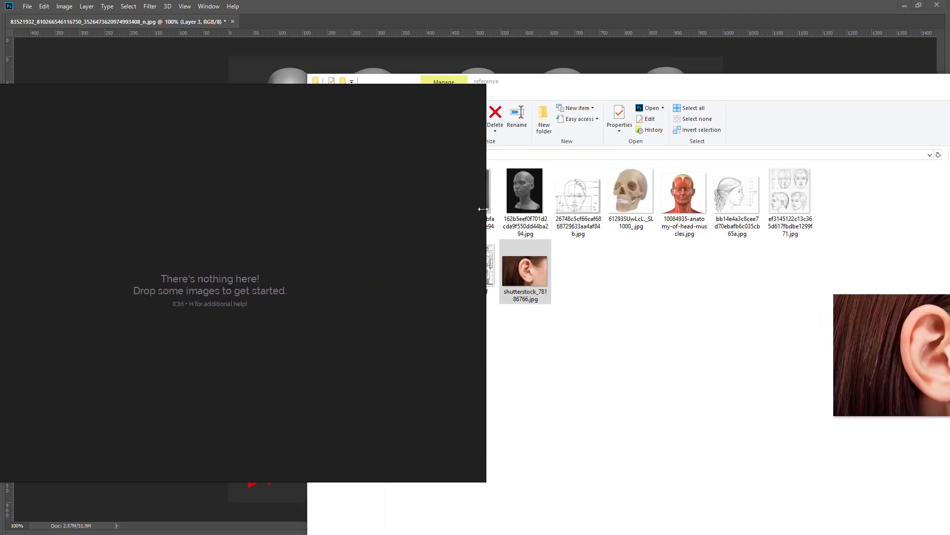
left_click_drag(484, 215, 236, 212)
right_click_drag(215, 165, 301, 146)
mouse_move(167, 162)
right_mouse_down()
mouse_move(286, 154)
mouse_move(164, 159)
right_mouse_up()
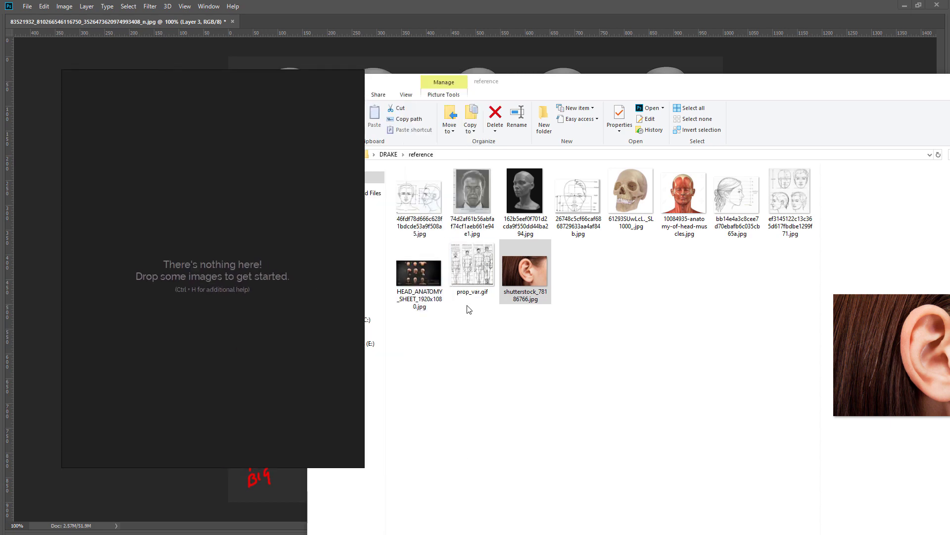
Add all images from the reference folder to the empty PureRef board.
left_click(426, 206)
left_click(521, 270, "shift")
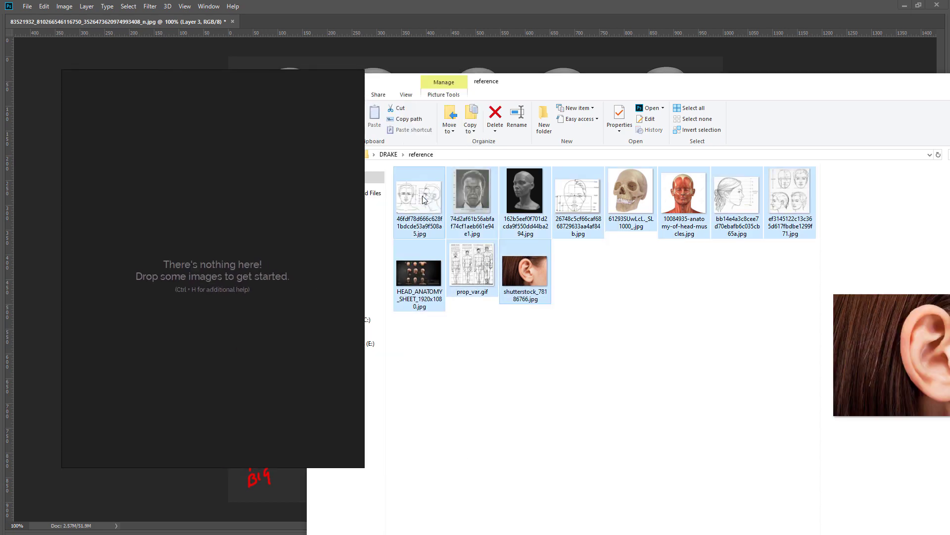
left_click_drag(425, 200, 178, 263)
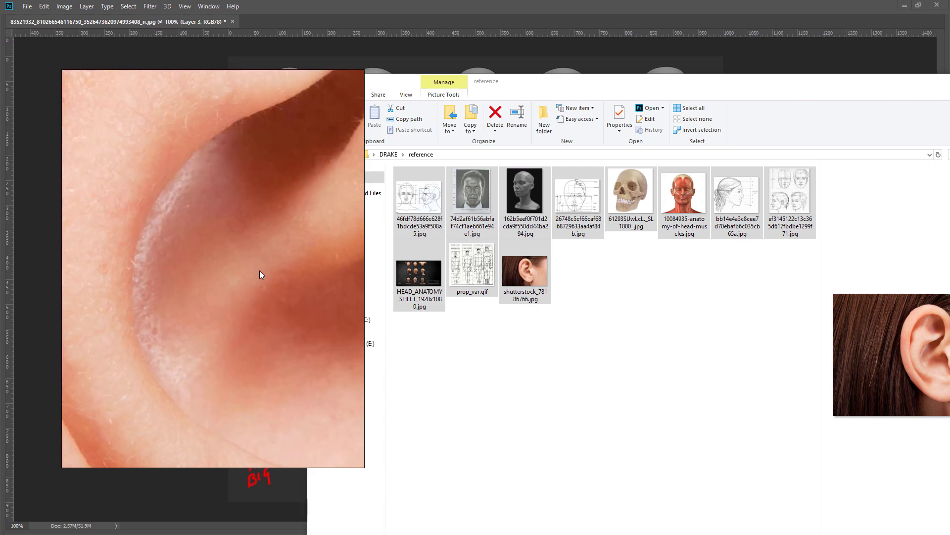
scroll(246, 254, "down", 5)
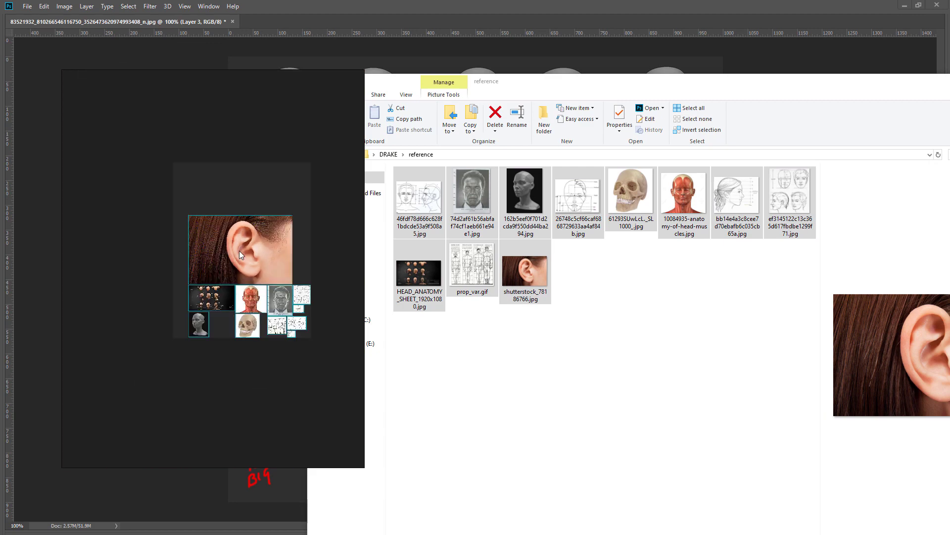
scroll(237, 250, "up", 3)
scroll(236, 255, "down", 4)
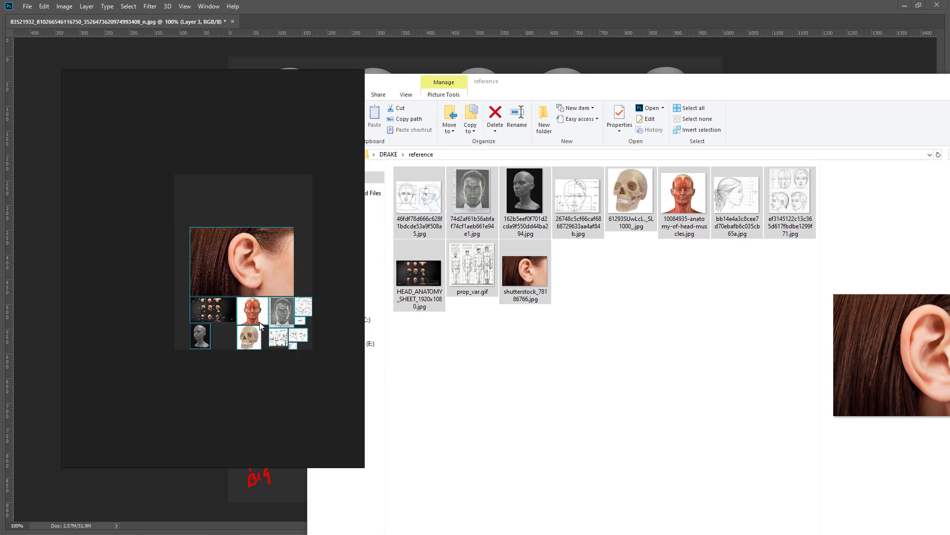
Focus on the head muscle image and examine it together with its neighbouring references.
double_click(252, 318)
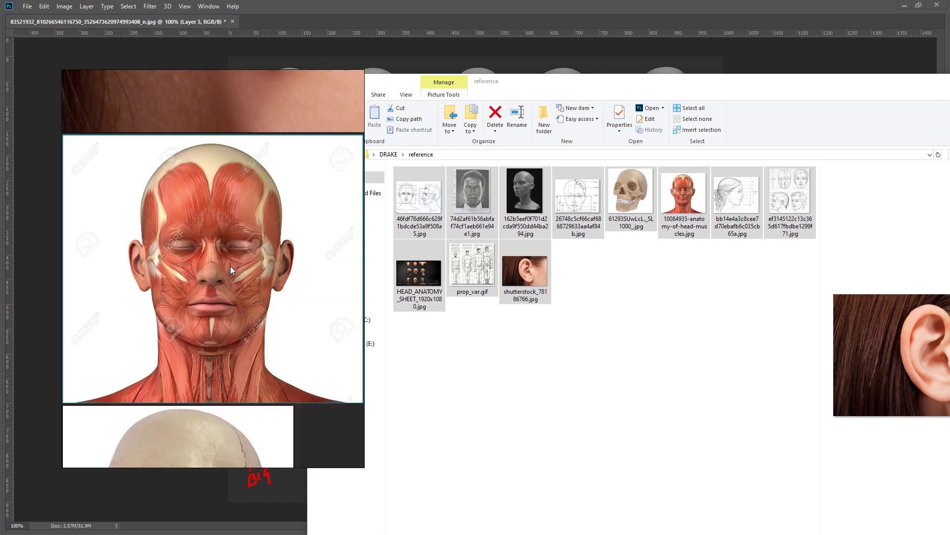
scroll(230, 266, "up", 2)
scroll(230, 266, "down", 2)
scroll(230, 266, "up", 1)
scroll(229, 266, "down", 4)
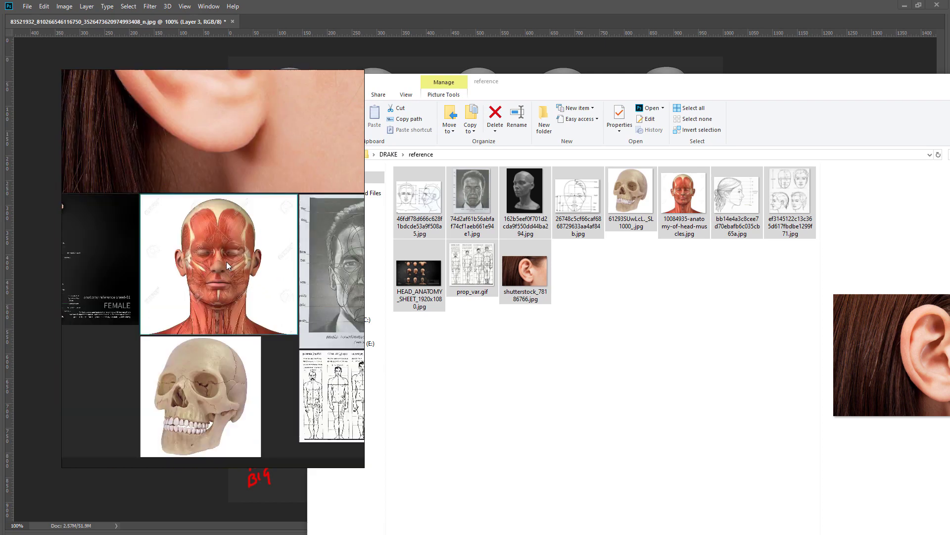
scroll(227, 261, "down", 1)
scroll(227, 262, "up", 1)
scroll(226, 277, "up", 1)
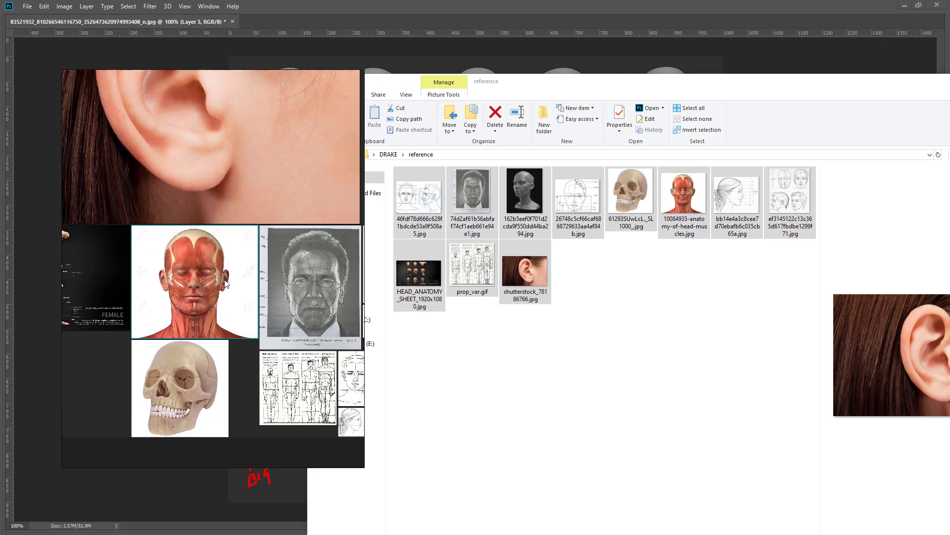
Focus on the female head anatomy sheet and examine it up close.
middle_click_drag(224, 280, 322, 278)
double_click(141, 287)
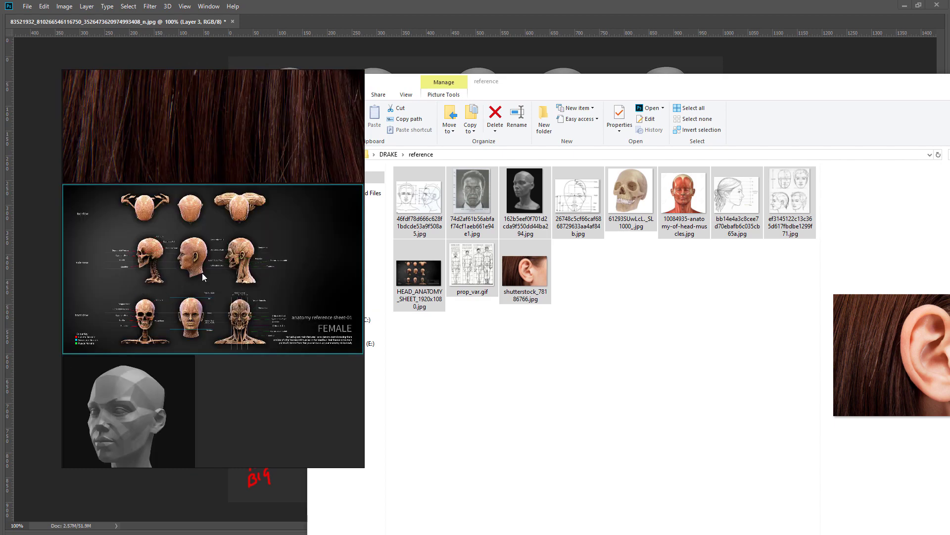
scroll(203, 272, "up", 3)
scroll(206, 271, "down", 5)
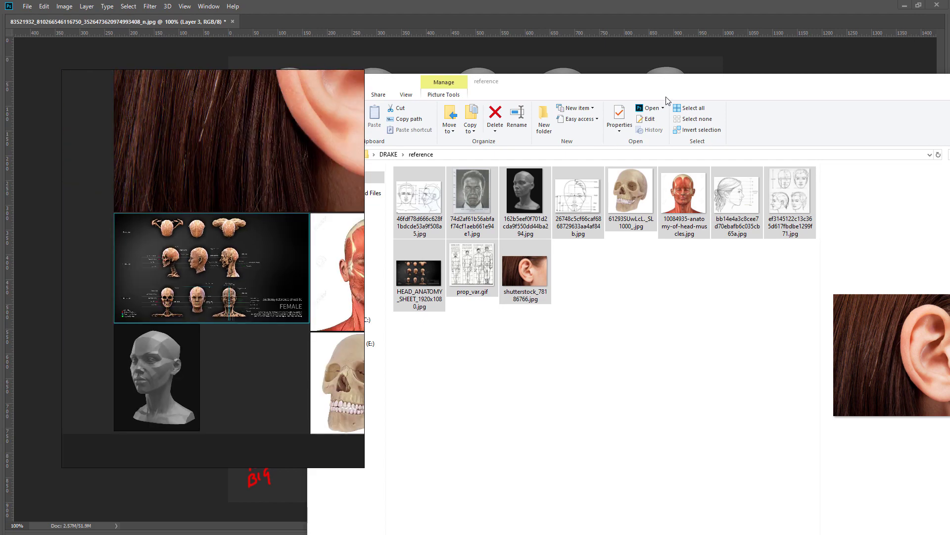
Minimize the reference folder window and move the PureRef board aside to uncover more of the Photoshop critique sheet.
left_click_drag(677, 83, 526, 141)
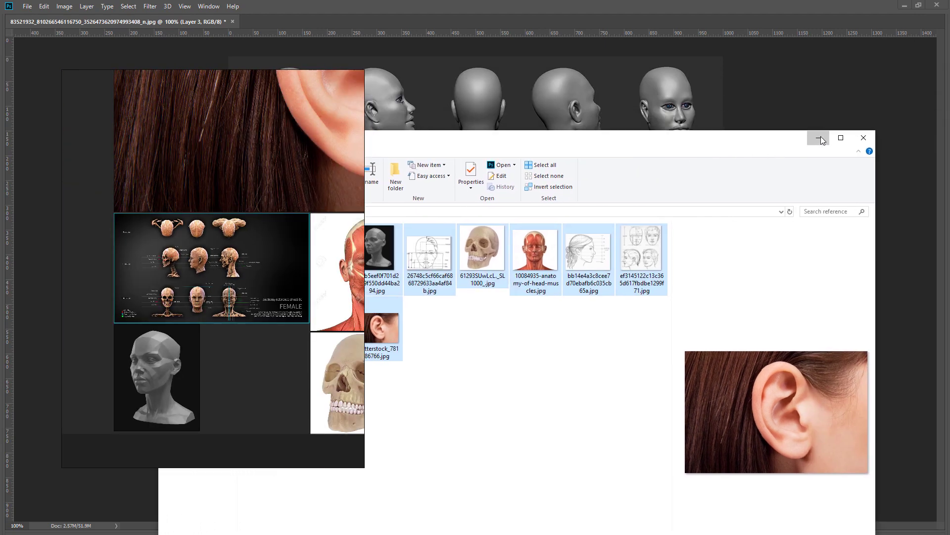
left_click(819, 138)
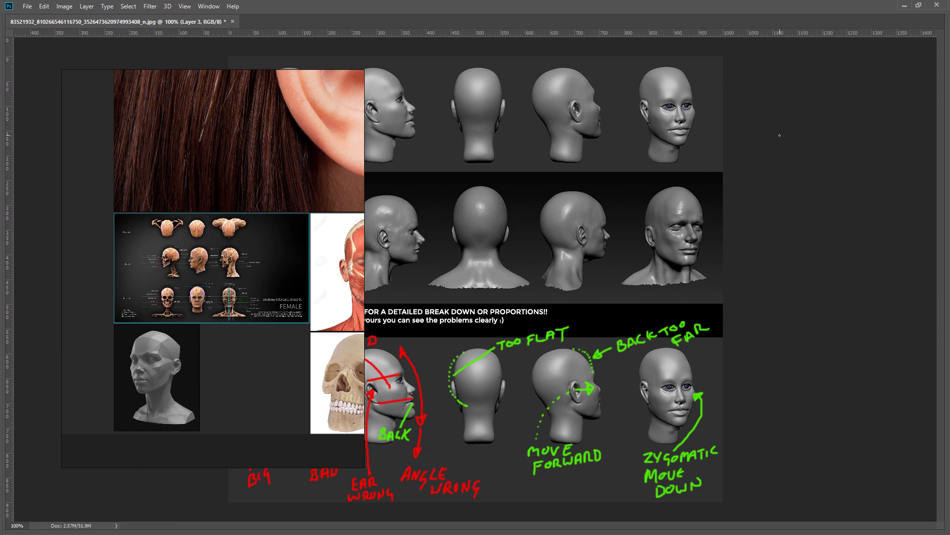
mouse_move(283, 127)
left_mouse_down()
mouse_move(158, 108)
mouse_move(172, 131)
left_mouse_up()
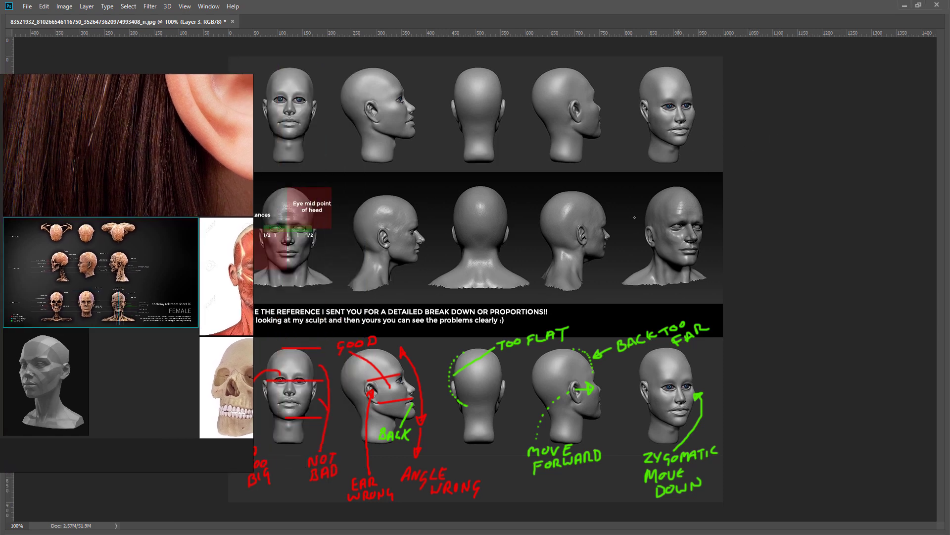
Draw a green brush stroke beside the middle row's three-quarter head in Photoshop, and check PureRef's Always On Top mode.
left_click_drag(628, 183, 624, 237)
right_click(176, 135)
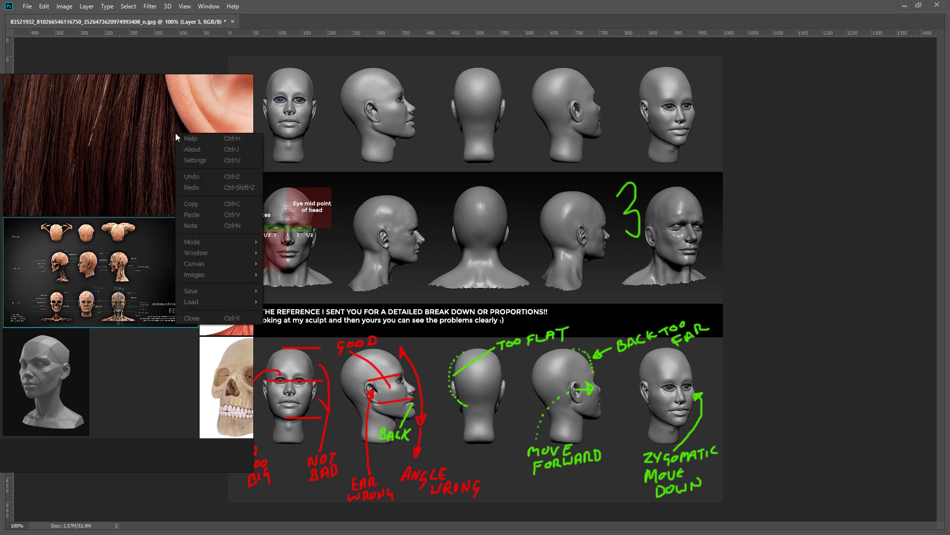
mouse_move(207, 242)
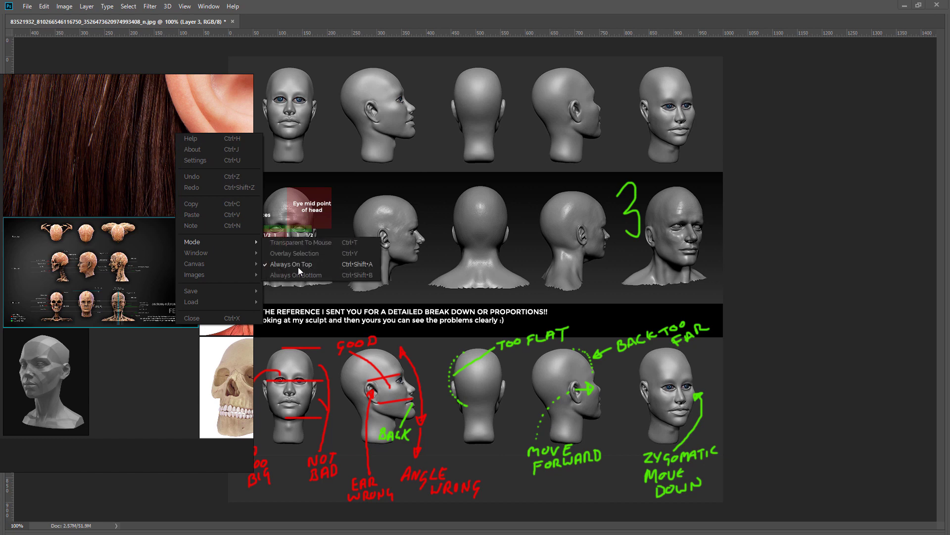
left_click(129, 129)
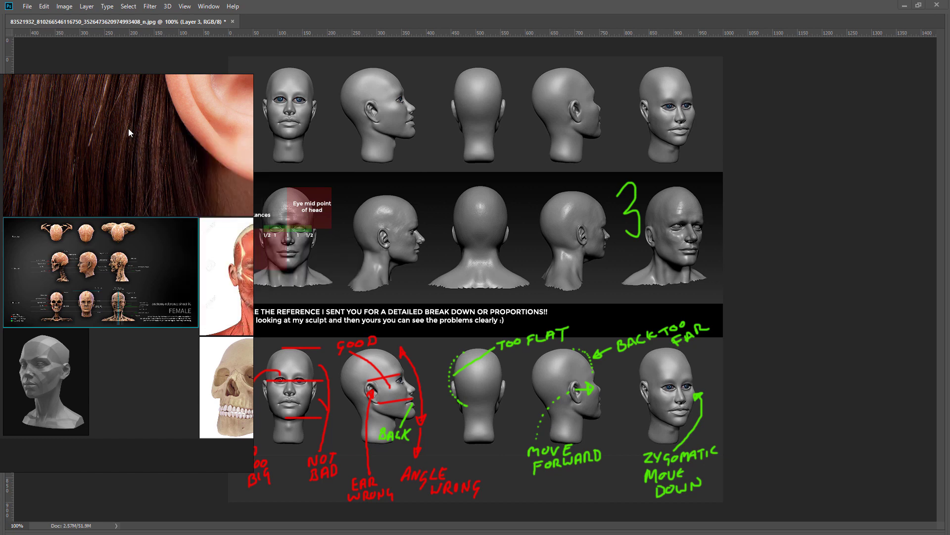
Move the PureRef window fully back on screen and bring the ear photo into view.
right_click_drag(128, 129, 215, 137)
middle_click_drag(200, 196, 108, 360)
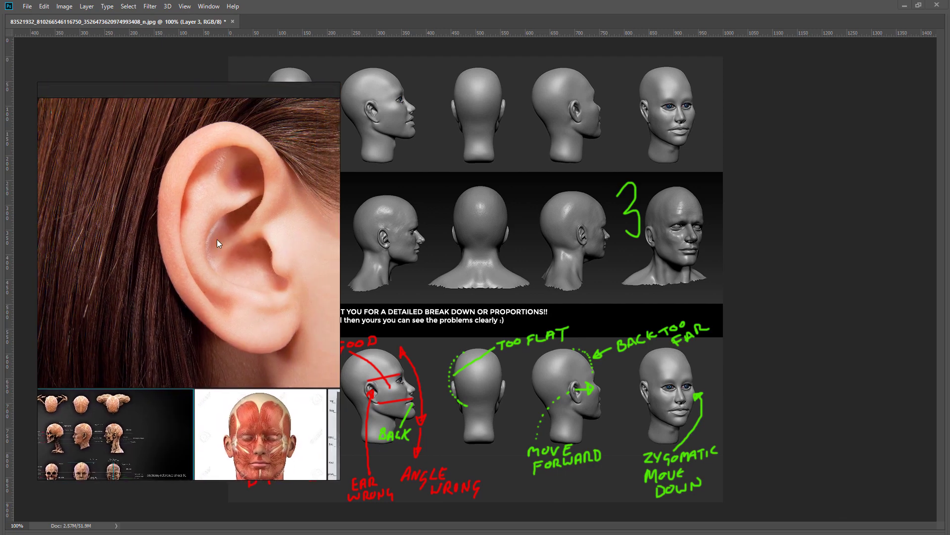
scroll(220, 244, "down", 3)
scroll(220, 245, "up", 3)
right_click_drag(236, 209, 248, 189)
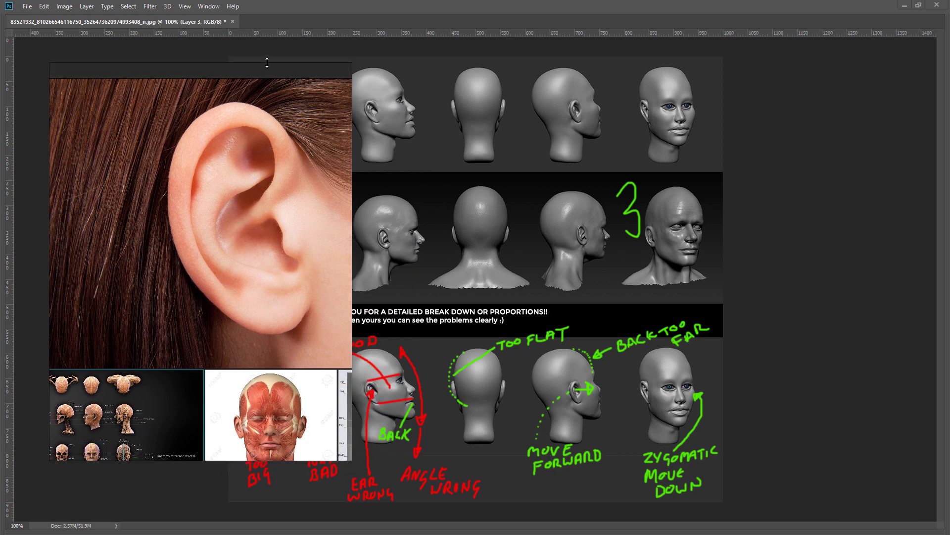
Reduce the PureRef window's height and focus the board on the skull image.
left_click_drag(267, 63, 267, 194)
scroll(287, 320, "down", 3)
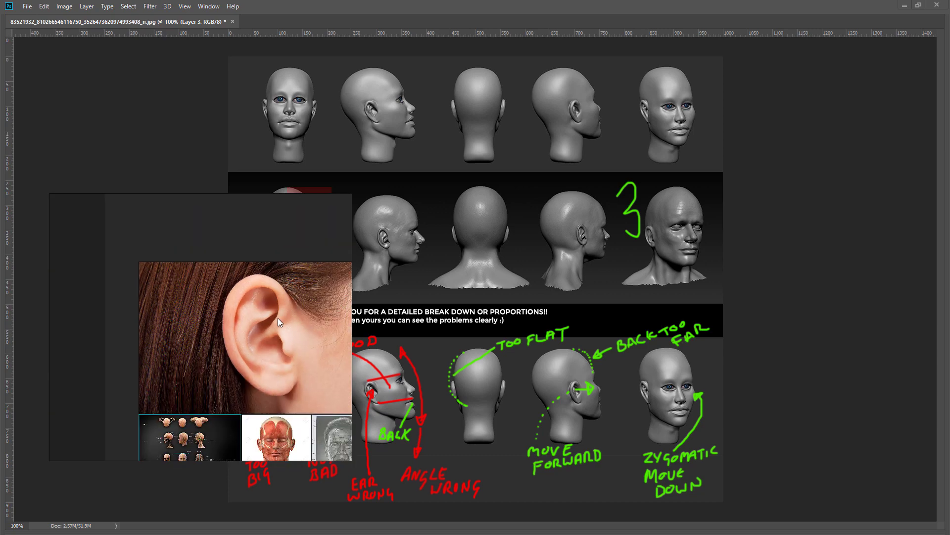
scroll(278, 321, "down", 3)
left_click(276, 395)
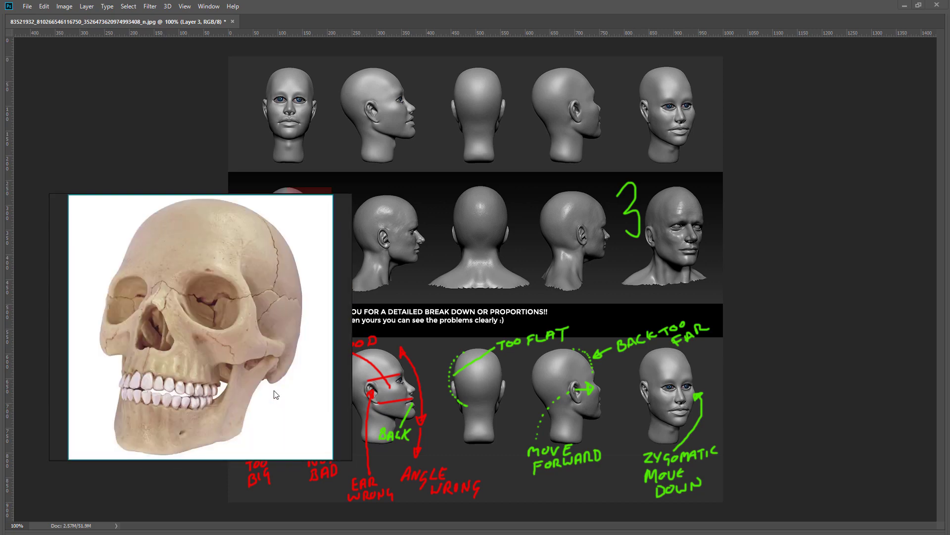
scroll(258, 352, "up", 4)
scroll(257, 351, "down", 6)
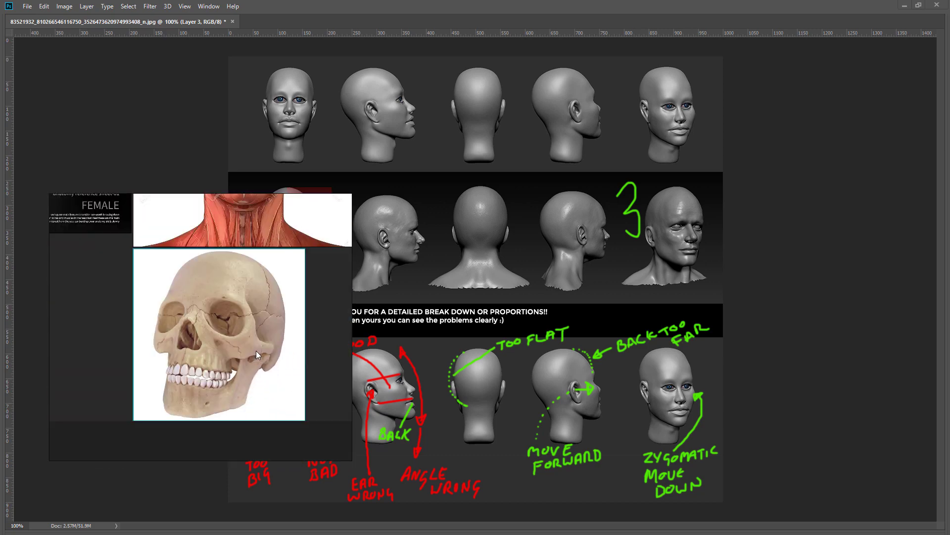
Turn off Always On Top for the PureRef board and bring the Photoshop critique sheet in front of it.
middle_click_drag(256, 350, 240, 341)
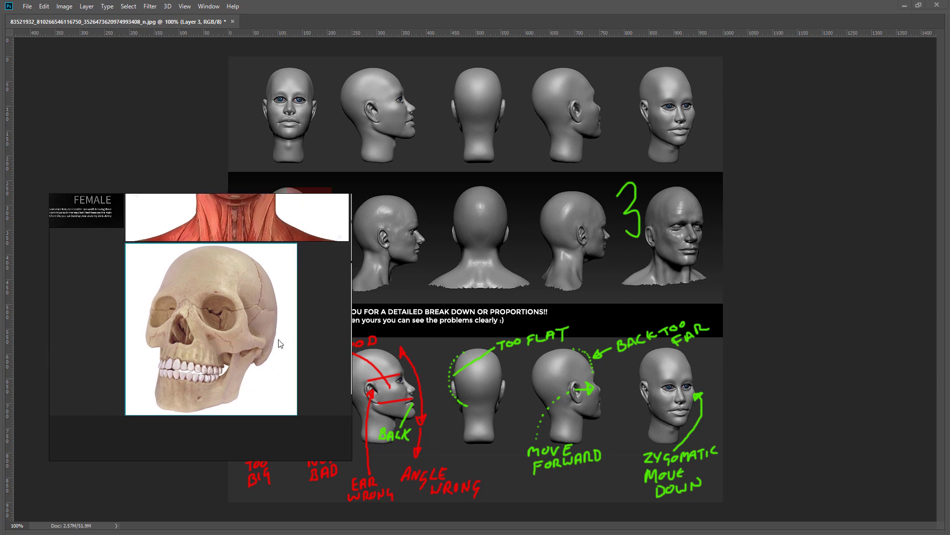
right_click(262, 292)
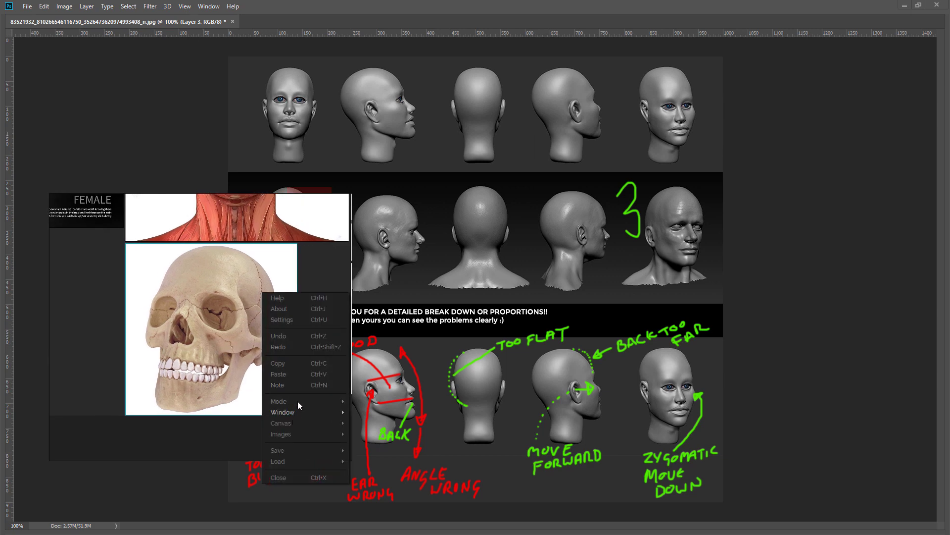
mouse_move(297, 405)
left_click(370, 422)
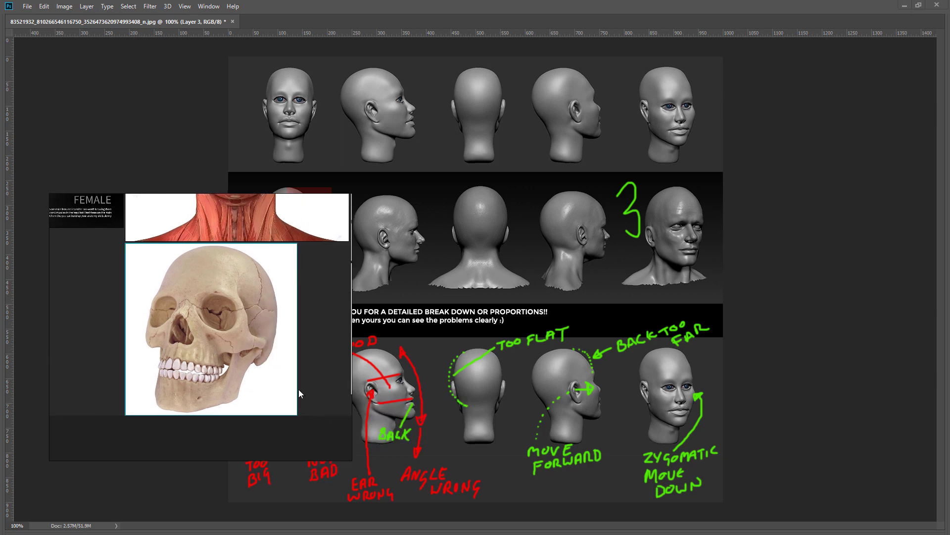
left_click(212, 150)
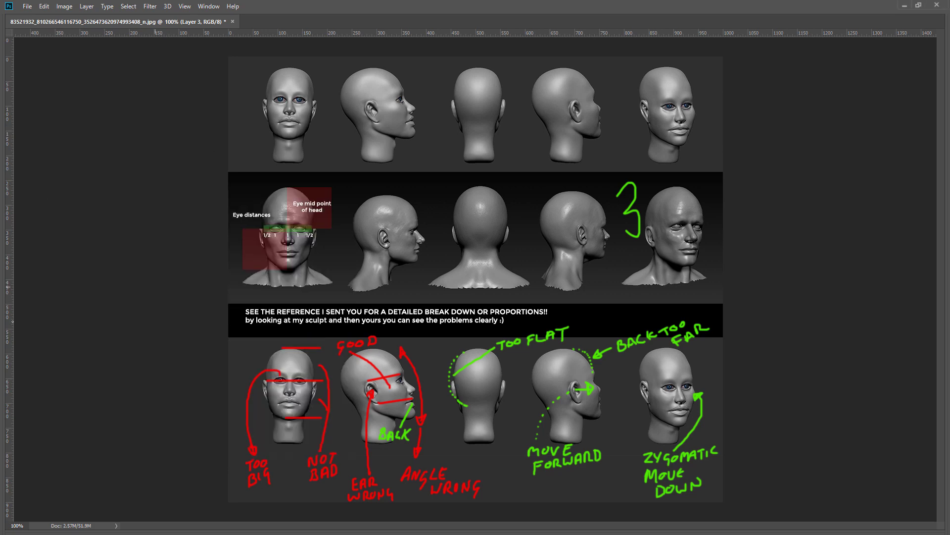
Return to the PureRef board, turn Always On Top back on, and reframe the board around the skull and muscle images.
key("alt+Tab")
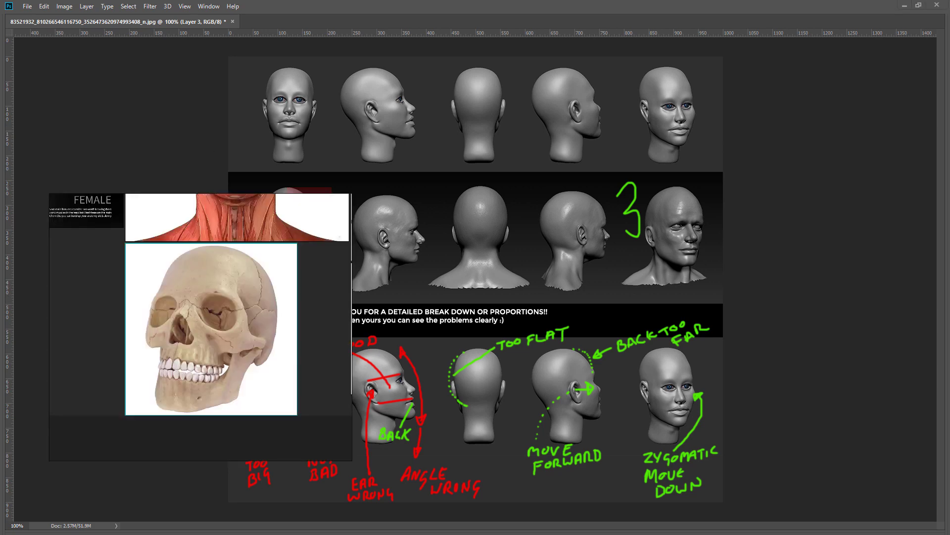
scroll(242, 322, "down", 3)
right_click(251, 287)
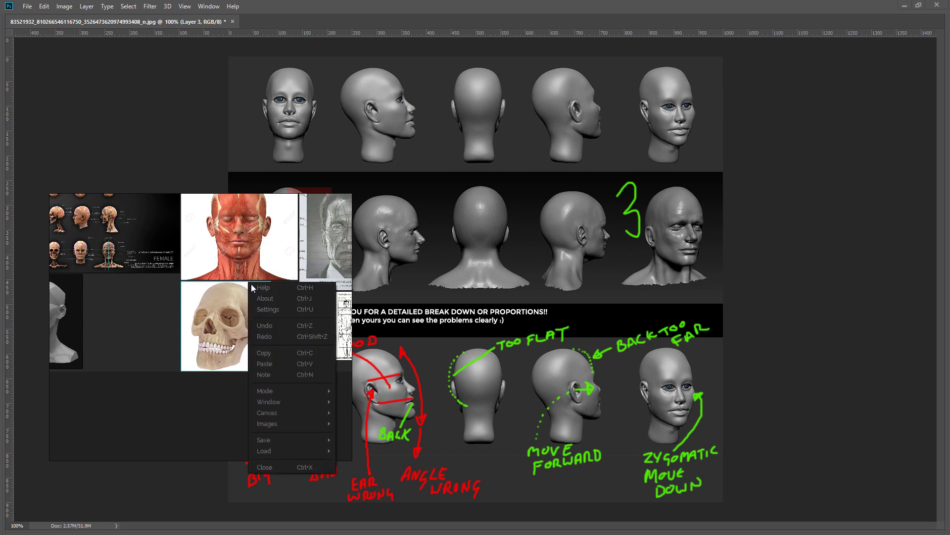
mouse_move(290, 393)
left_click(367, 411)
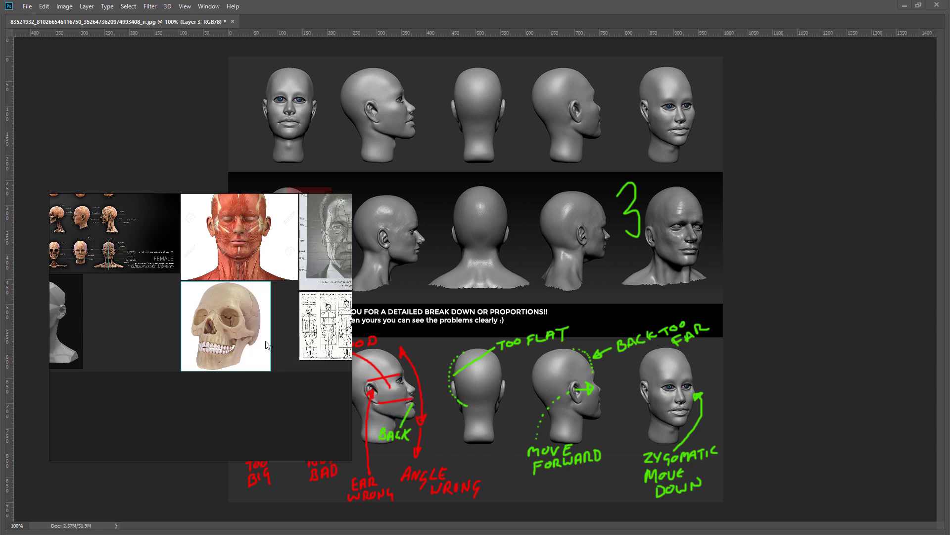
middle_click_drag(271, 286, 271, 342)
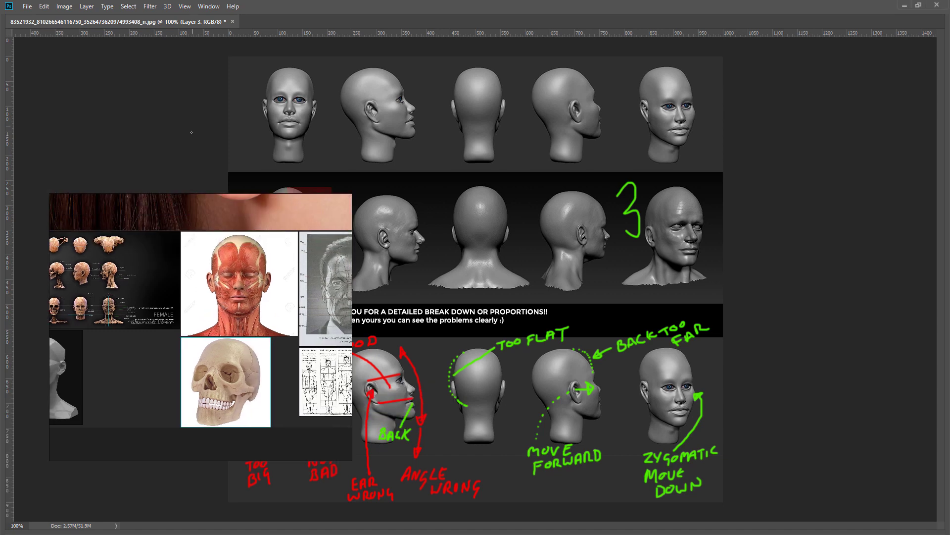
Draw a short green test stroke beside the green 3 in Photoshop, and enlarge the view of PureRef's skull and muscle images.
left_click_drag(586, 179, 610, 187)
scroll(233, 280, "down", 4)
scroll(234, 280, "up", 5)
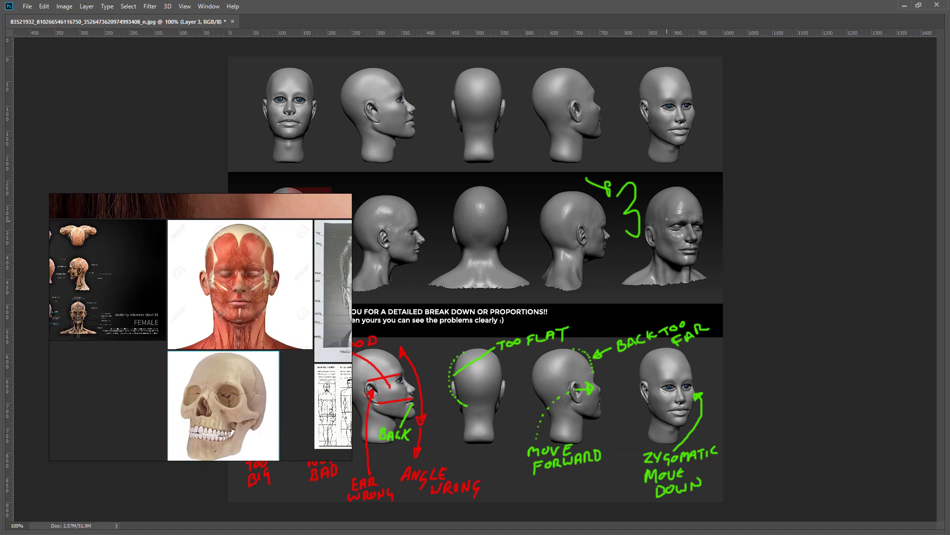
Undo the green test marks beside the middle row's three-quarter head and move the PureRef board out of the way.
key("ctrl+alt+z")
key("ctrl+alt+z")
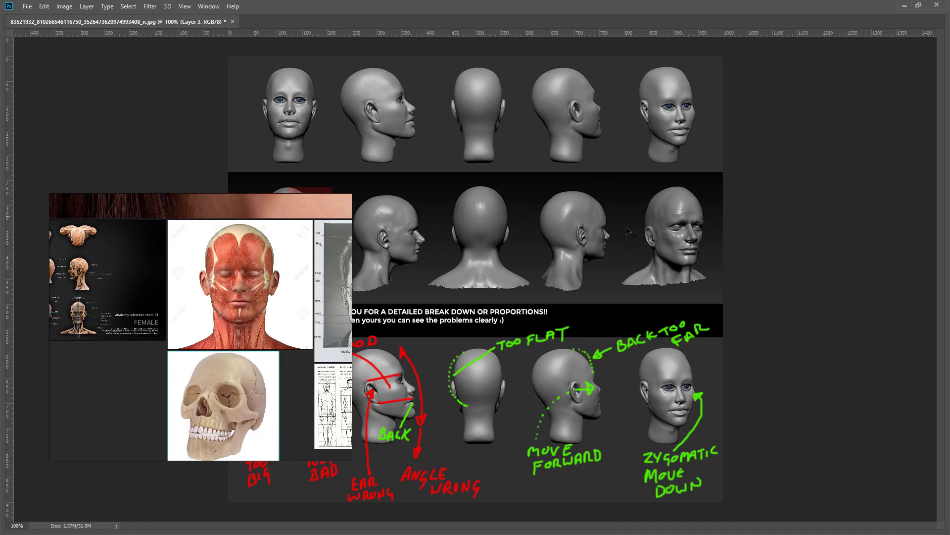
right_click_drag(208, 263, 0, 273)
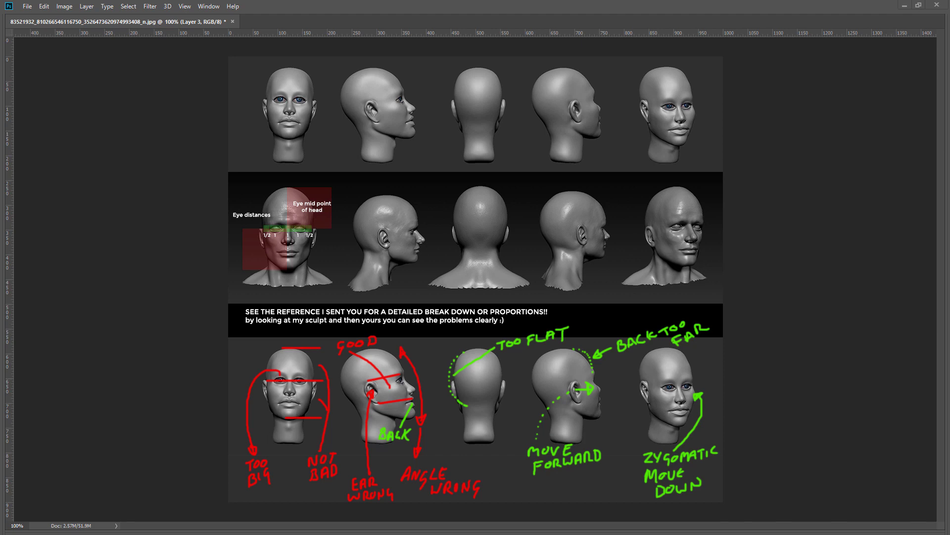
Switch to the DRAKE folder in File Explorer, check its reference folder, and return to DRAKE.
key("alt+Tab")
left_click(391, 119)
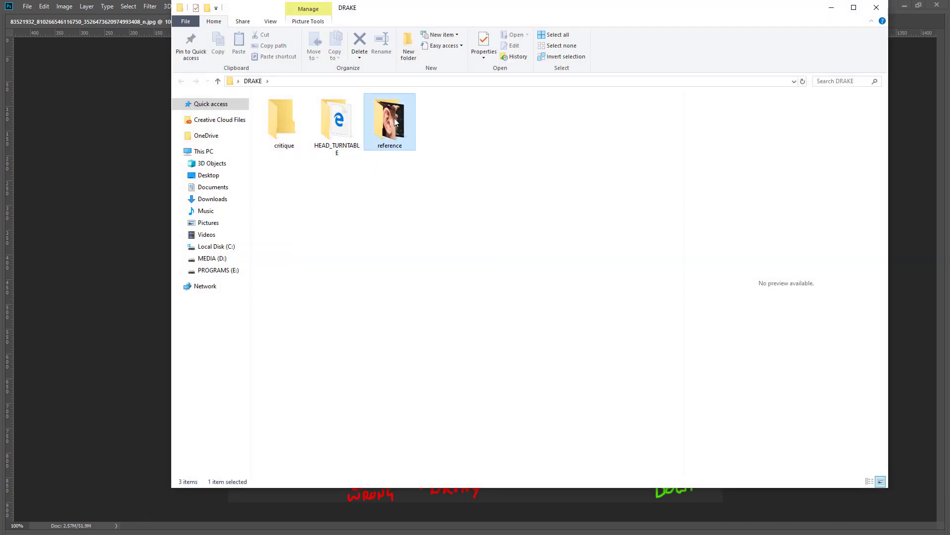
double_click(394, 118)
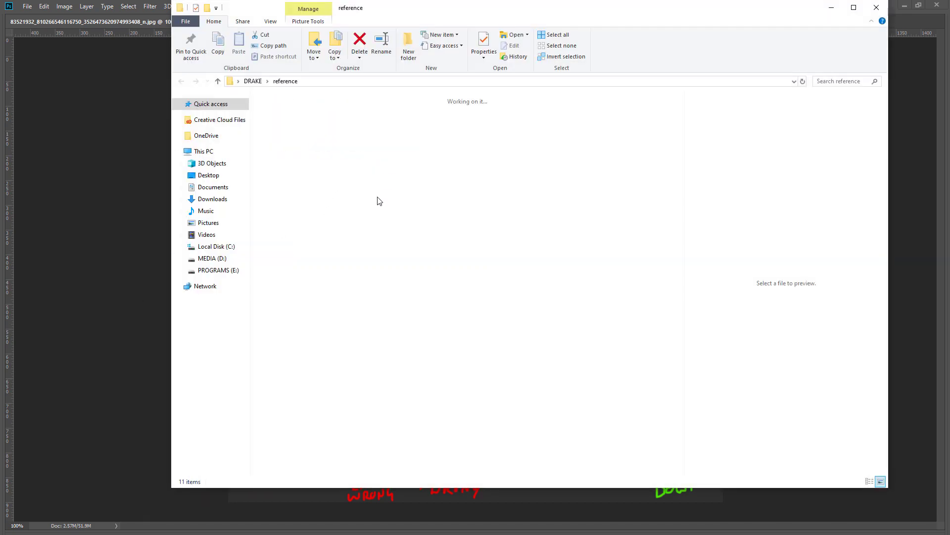
left_click(181, 81)
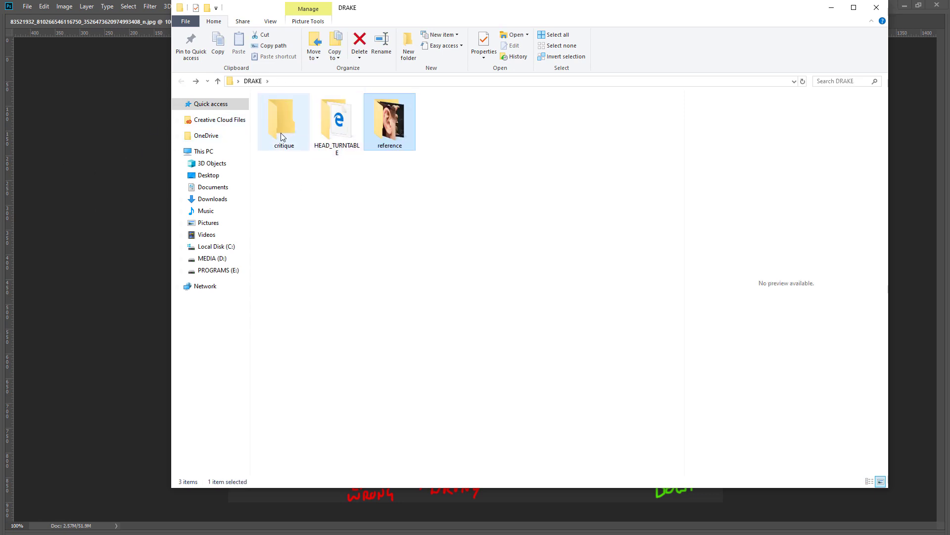
Open ANATOMY_HEAD_TURNTABLE.html from the HEAD_TURNTABLE folder in the browser.
left_click(339, 129)
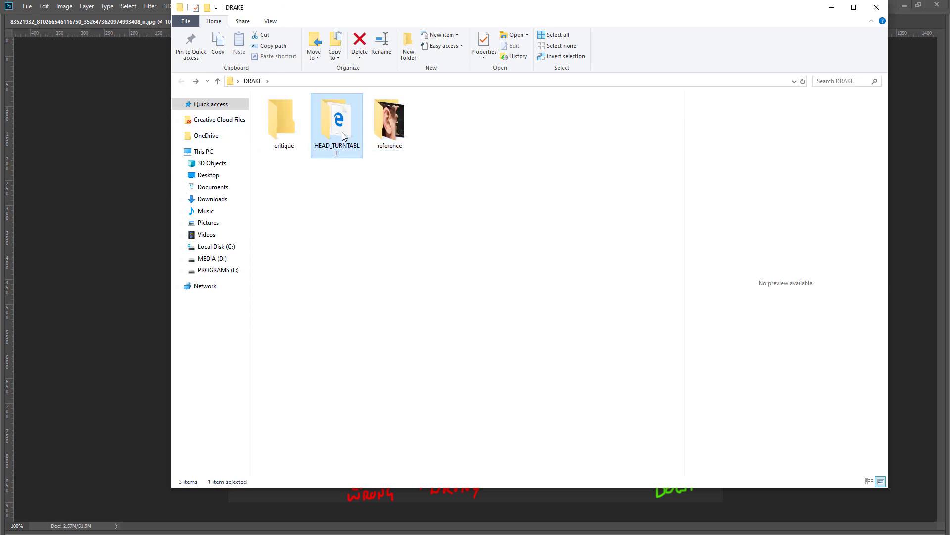
double_click(342, 134)
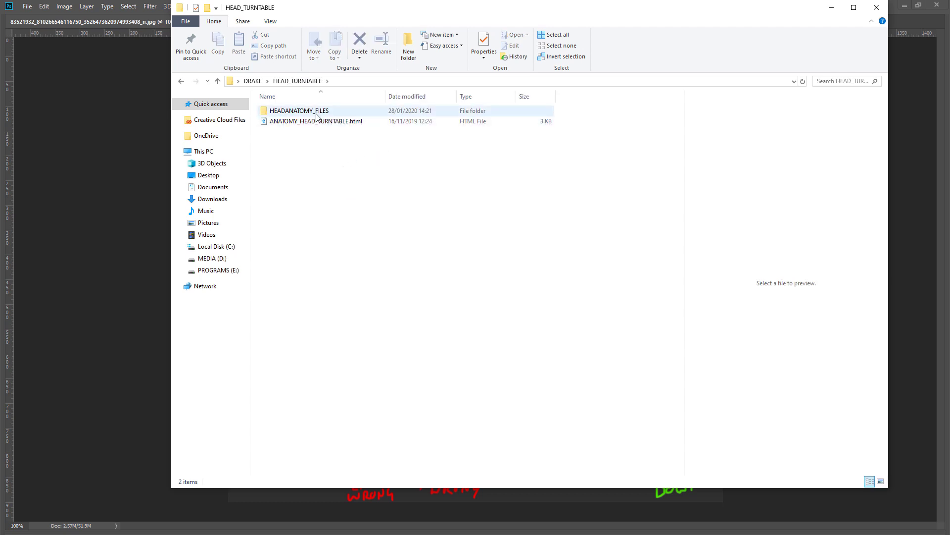
left_click(287, 125)
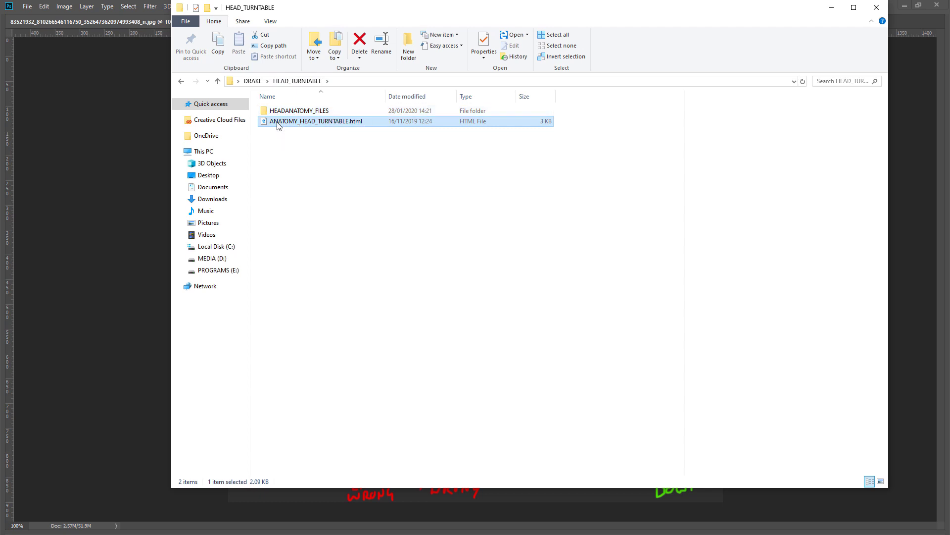
left_click(291, 124)
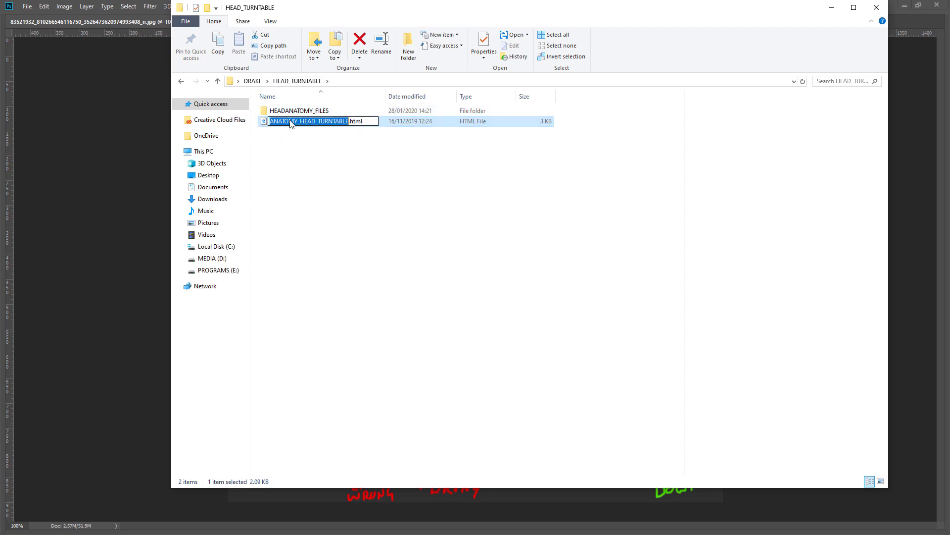
double_click(265, 123)
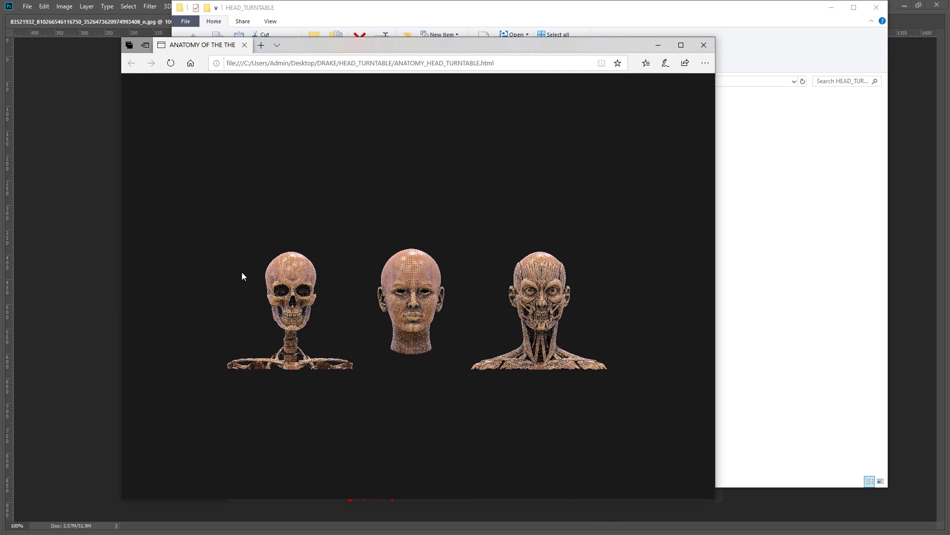
Examine the skull, skin and muscle heads in the turntable from front and three-quarter views, and close it.
mouse_move(246, 273)
left_mouse_down()
mouse_move(331, 269)
mouse_move(251, 255)
left_mouse_up()
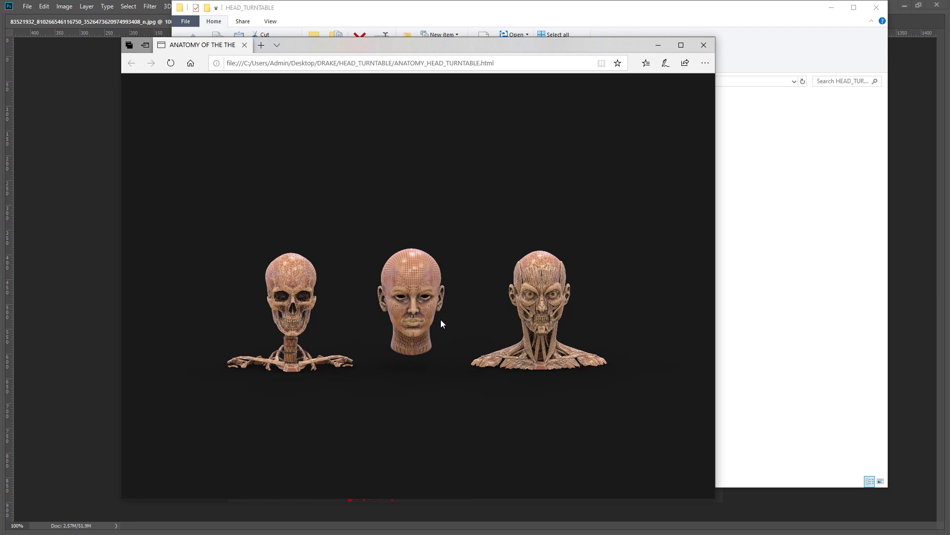
scroll(440, 321, "up", 3)
scroll(441, 321, "up", 5)
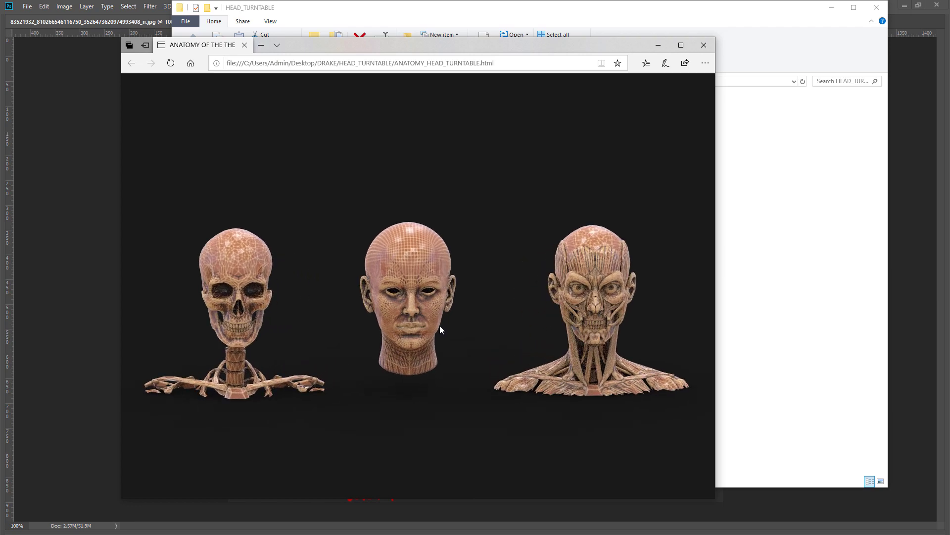
scroll(438, 326, "up", 3)
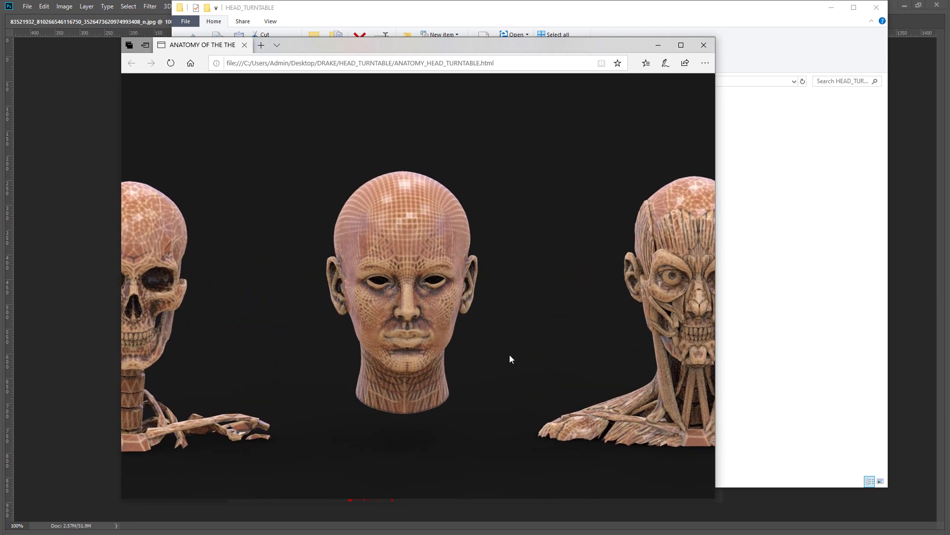
scroll(528, 336, "up", 2)
left_click_drag(520, 336, 511, 339)
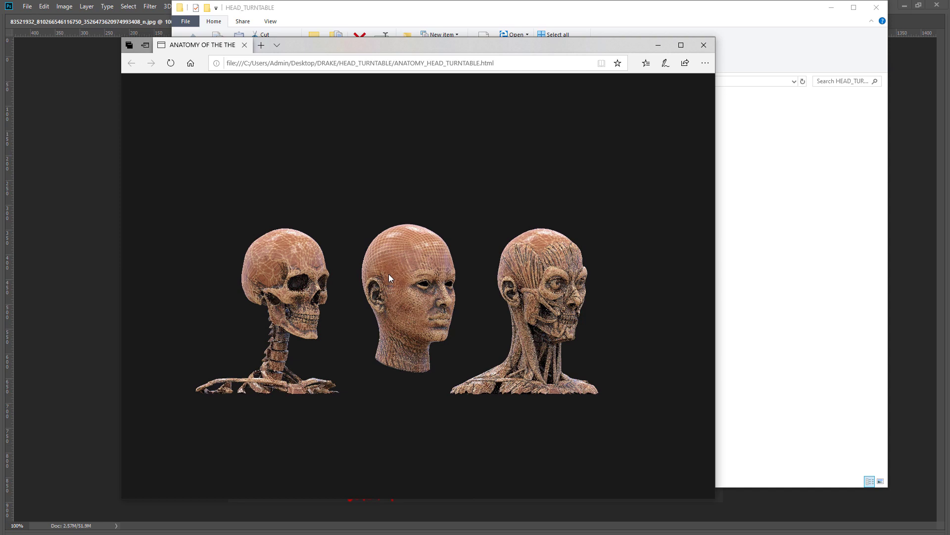
scroll(519, 308, "down", 3)
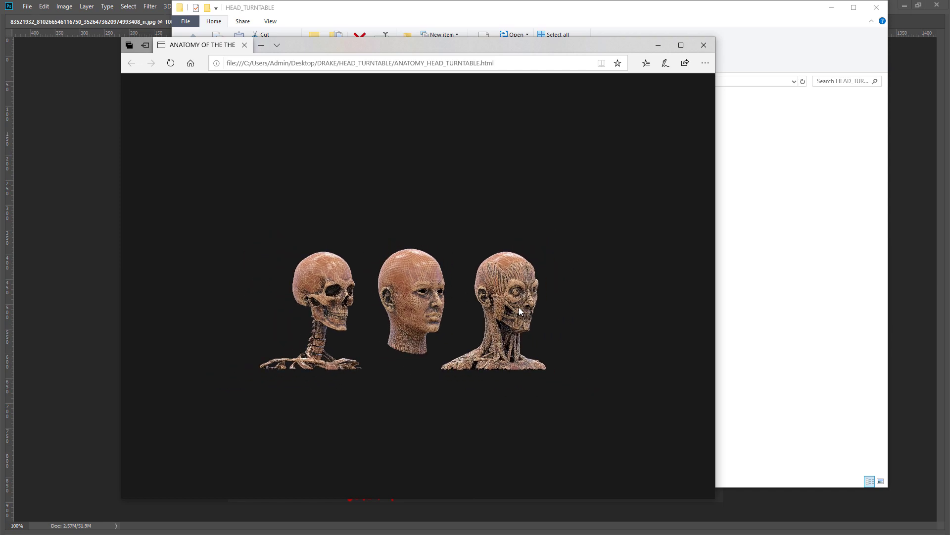
scroll(518, 304, "up", 3)
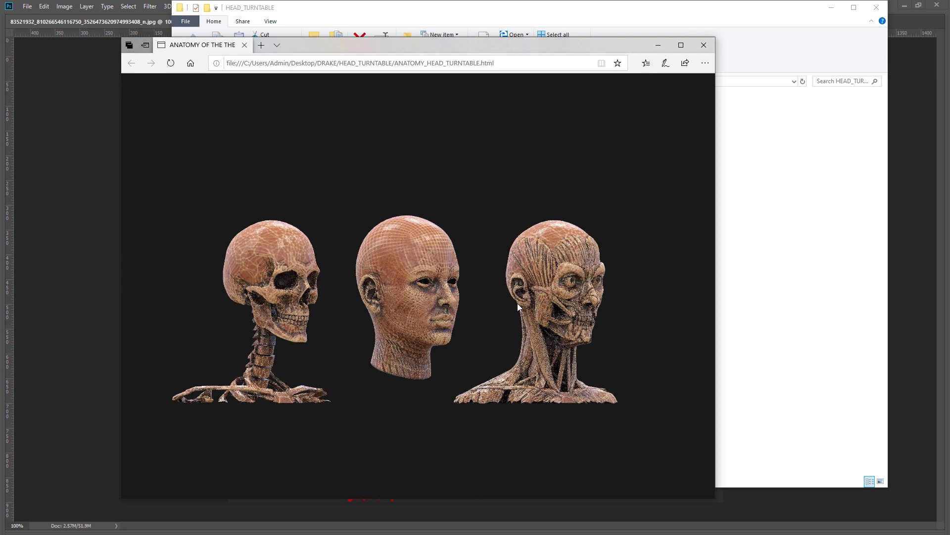
scroll(517, 303, "up", 2)
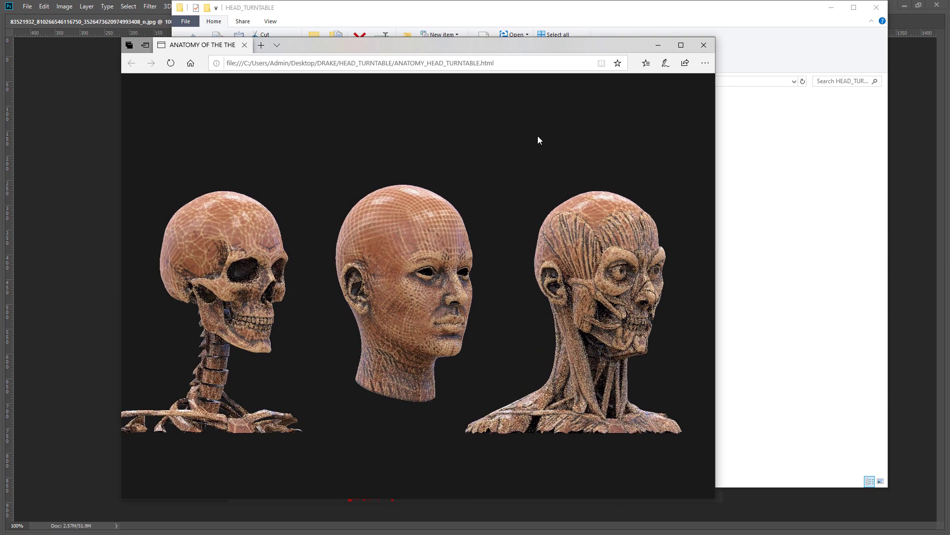
left_click(704, 46)
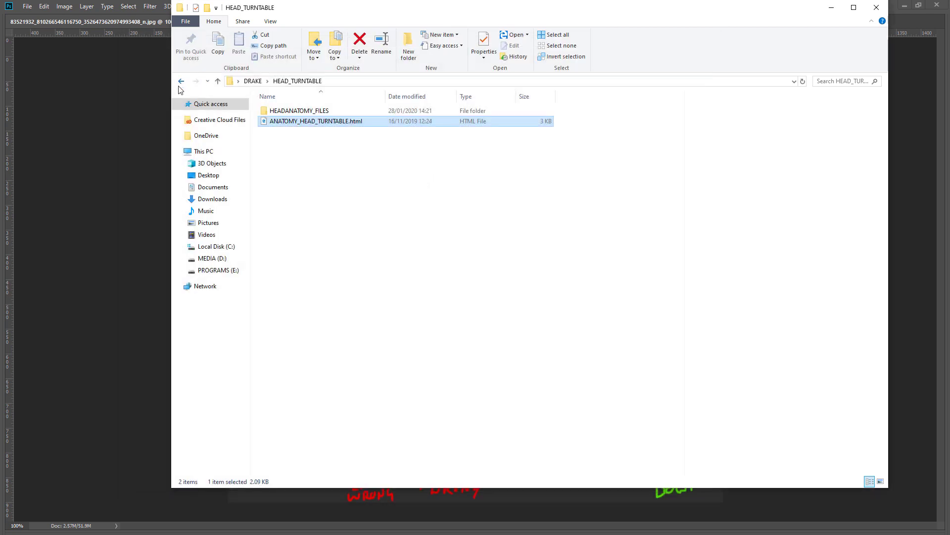
left_click(181, 81)
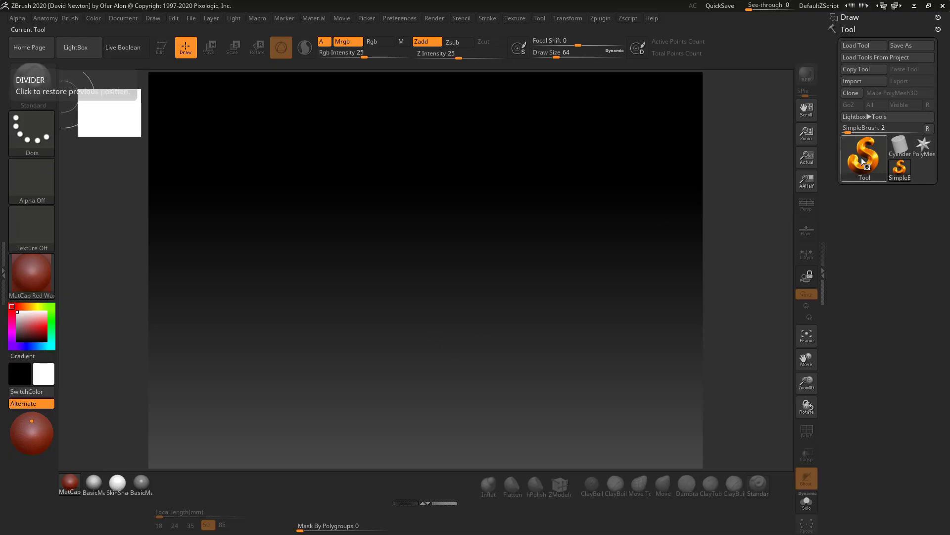
Switch to ZBrush, draw a Sphere3D on the canvas in Edit mode, and convert it to a PolyMesh3D.
left_click(862, 158)
left_click(379, 204)
left_click_drag(420, 238, 422, 384)
key("t")
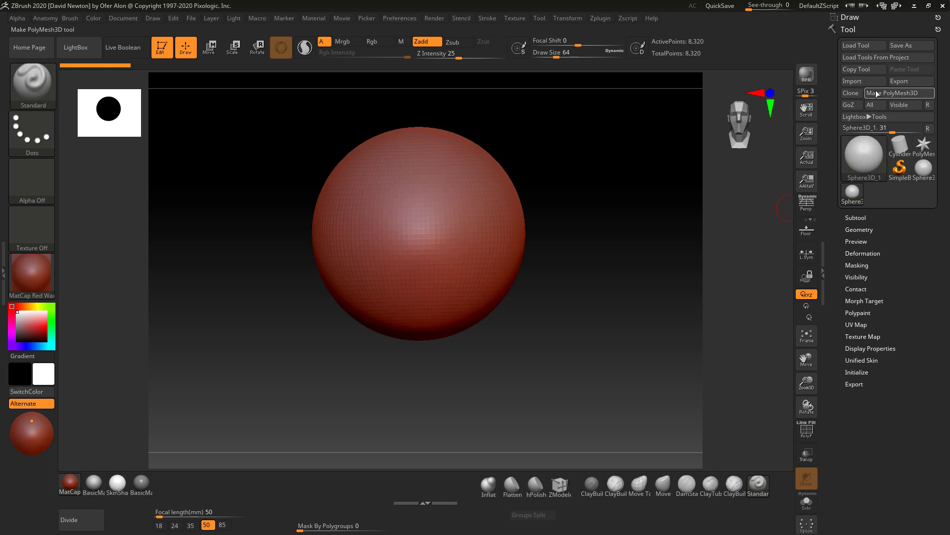
left_click(891, 93)
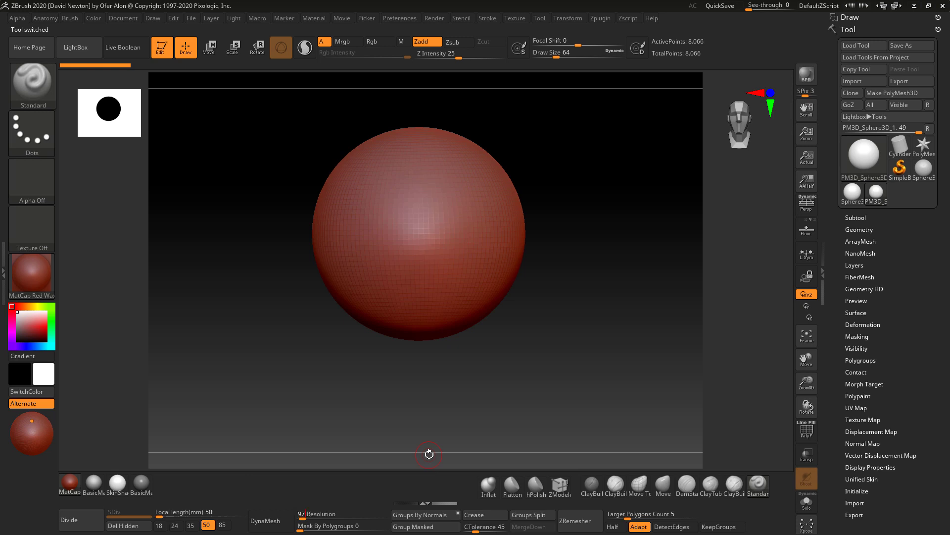
Turn the sphere into a DynaMesh at resolution 96 and raise the brush draw size to 365.
left_click(283, 524)
key("s")
left_click_drag(489, 337, 519, 337)
Activate symmetry and smooth the surface of the sphere with broad Smooth brush strokes.
left_click(568, 19)
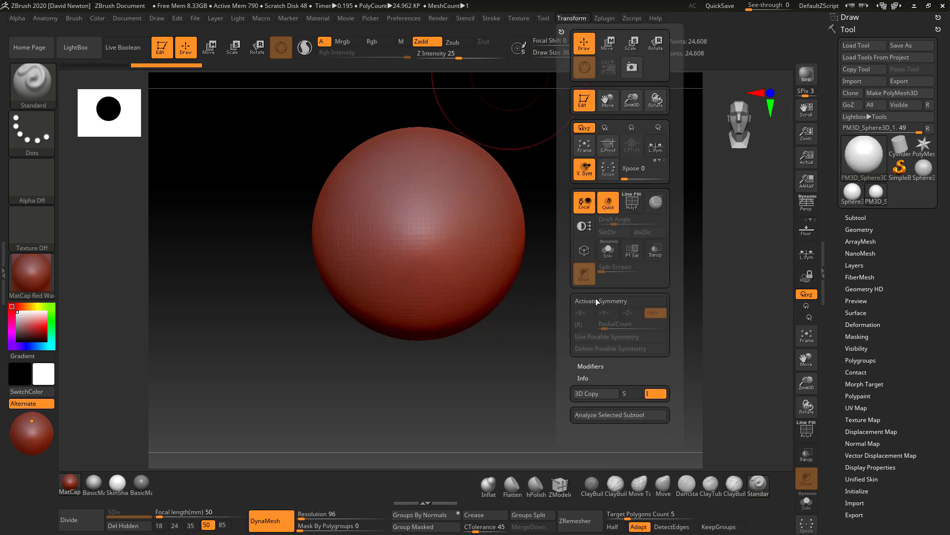
left_click(598, 301)
key("shift")
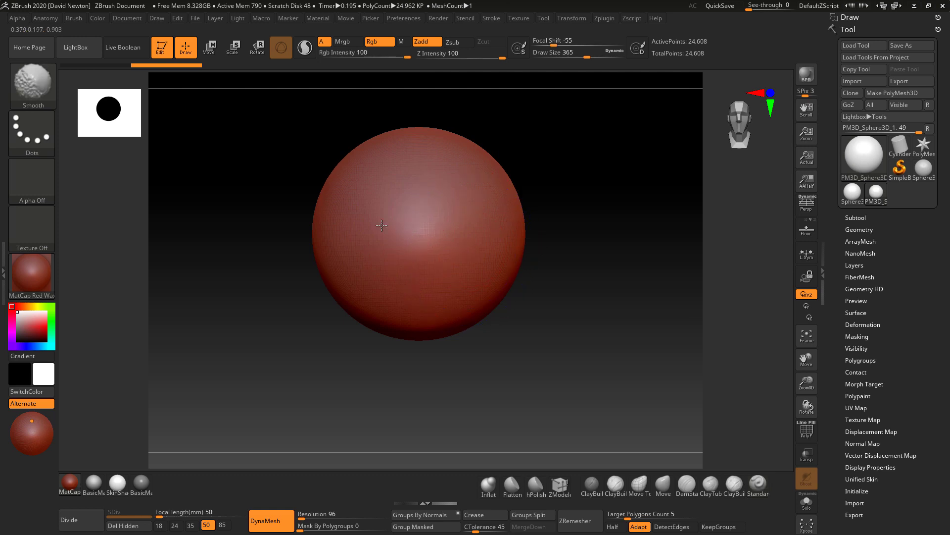
left_click_drag(326, 223, 471, 270, "shift")
left_click_drag(550, 330, 610, 328)
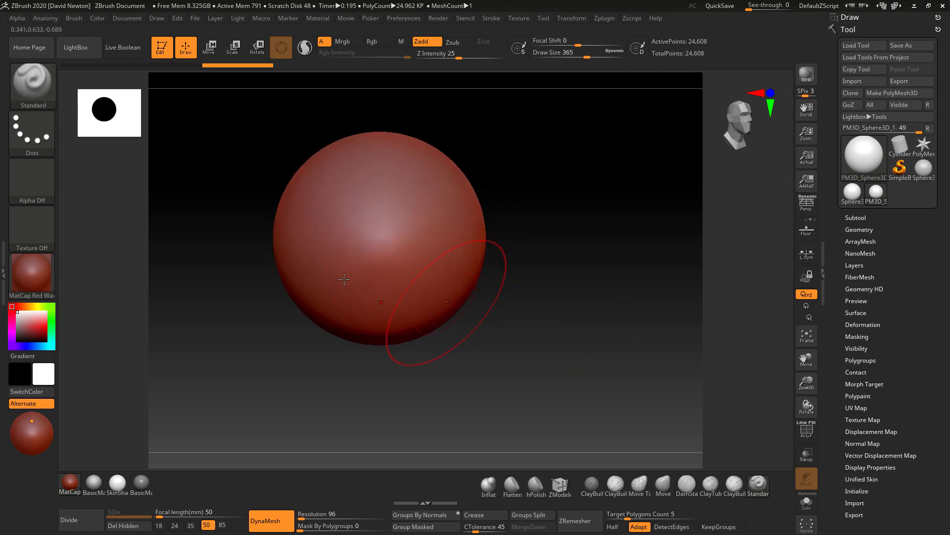
left_click_drag(346, 255, 313, 194, "shift")
left_click_drag(603, 333, 547, 332)
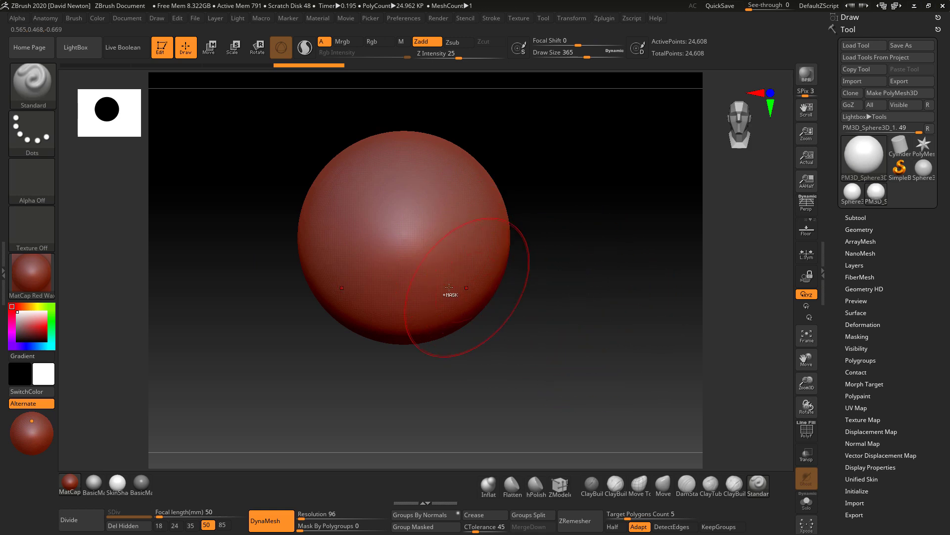
Paint a symmetrical mask over the front and lower part of the sphere, leaving the crown unmasked.
mouse_move(456, 297)
left_mouse_down("ctrl")
mouse_move(462, 232)
mouse_move(438, 206)
mouse_move(437, 293)
mouse_move(418, 296)
left_mouse_up("ctrl")
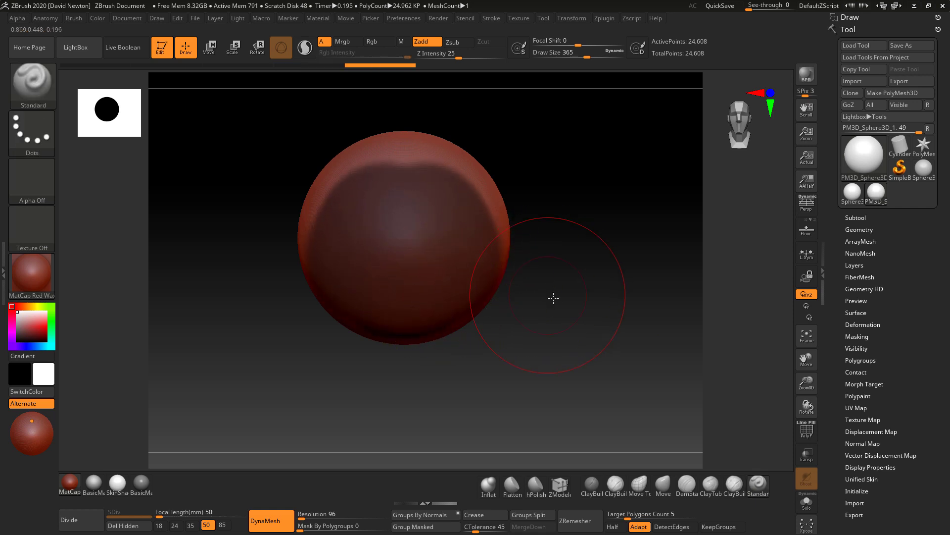
Refine the mask's side boundary behind the face area and invert it so only the front of the sphere stays editable.
mouse_move(556, 297)
left_mouse_down()
mouse_move(586, 293)
mouse_move(555, 293)
left_mouse_up()
left_click(456, 209, "ctrl")
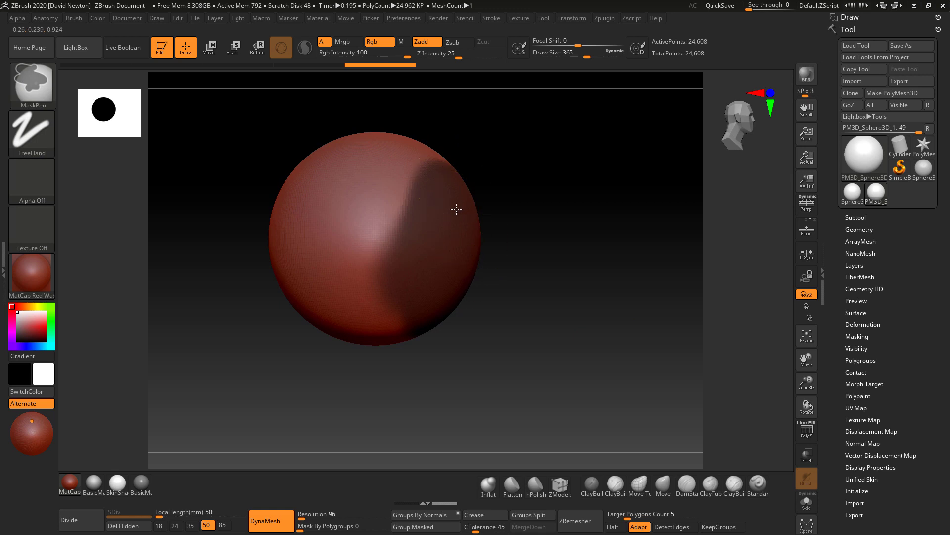
left_click_drag(443, 284, 440, 291, "ctrl")
left_click_drag(360, 203, 359, 349, "ctrl+alt")
left_click(521, 333, "ctrl")
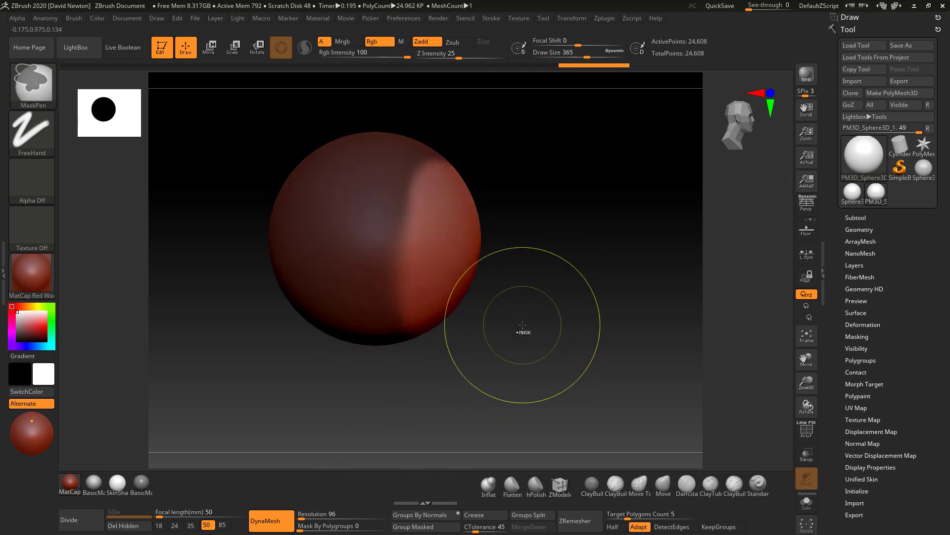
Pull the unmasked front of the sphere down and forward into a face and jaw mass with the Move brush at draw size 611.
left_click_drag(545, 290, 573, 289, "alt")
key("space")
left_click_drag(479, 267, 486, 292)
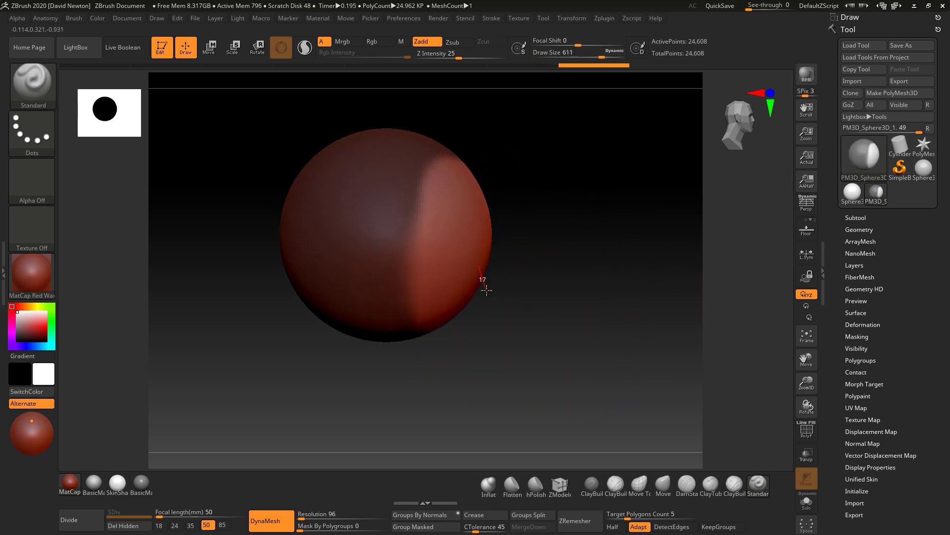
left_click(664, 483)
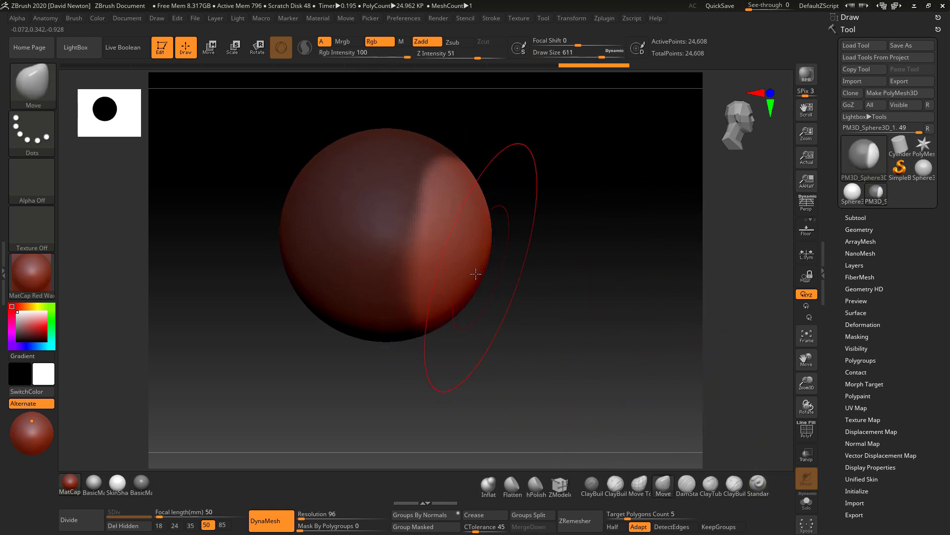
left_click_drag(476, 273, 484, 313)
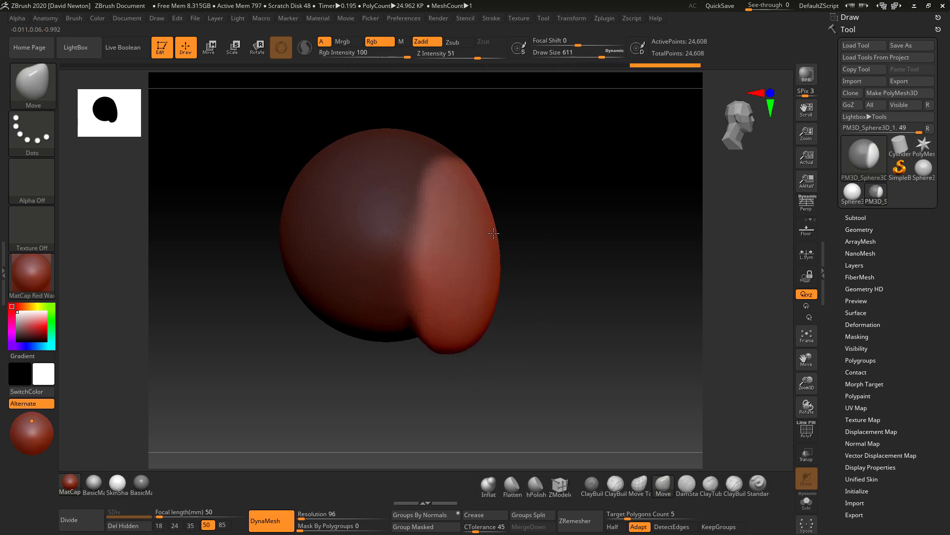
left_click_drag(494, 233, 494, 244)
left_click_drag(477, 298, 470, 328)
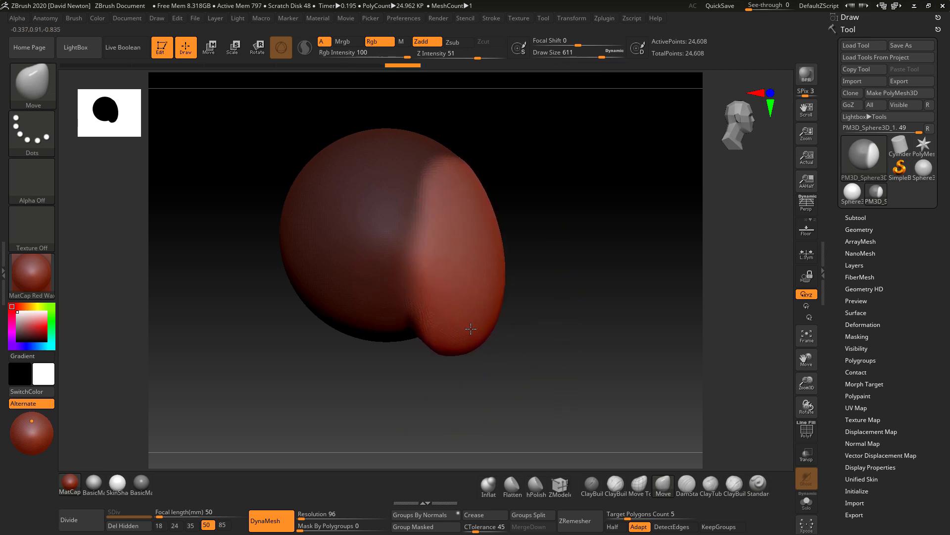
Shape the outline of the unmasked face as seen from above with the Move brush at draw size 468.
left_click_drag(537, 338, 590, 362)
left_click_drag(540, 287, 537, 274)
key("space")
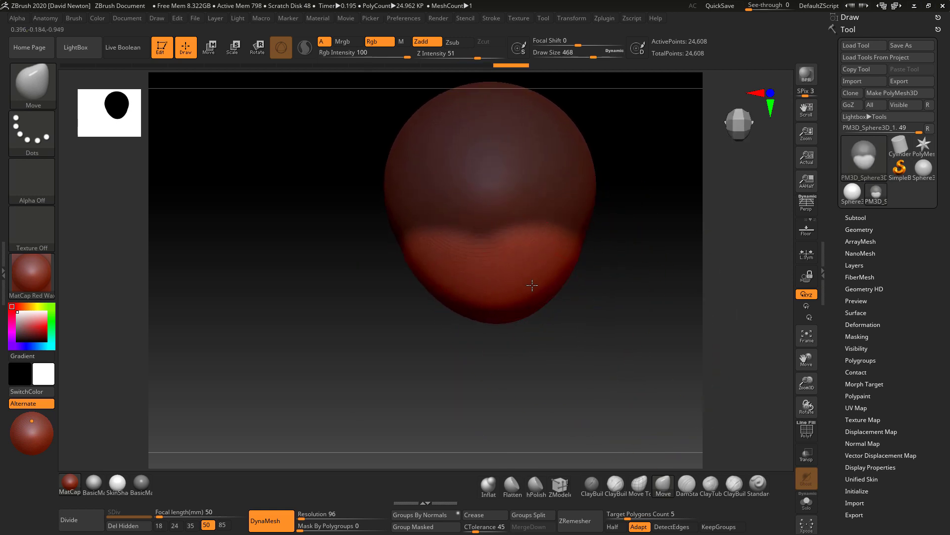
left_click_drag(556, 354, 533, 287)
Clear the mask and smooth the transition between the face mass and the cranium, including the crease underneath.
mouse_move(480, 240)
left_mouse_down("shift")
mouse_move(431, 232)
mouse_move(367, 250)
mouse_move(360, 297)
left_mouse_up("shift")
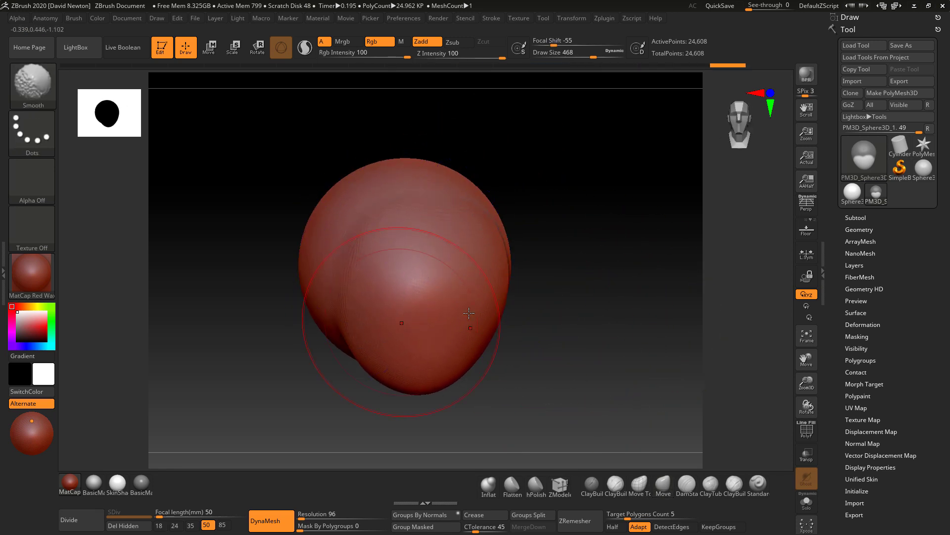
left_click_drag(525, 314, 564, 270)
left_click_drag(337, 371, 346, 390, "shift")
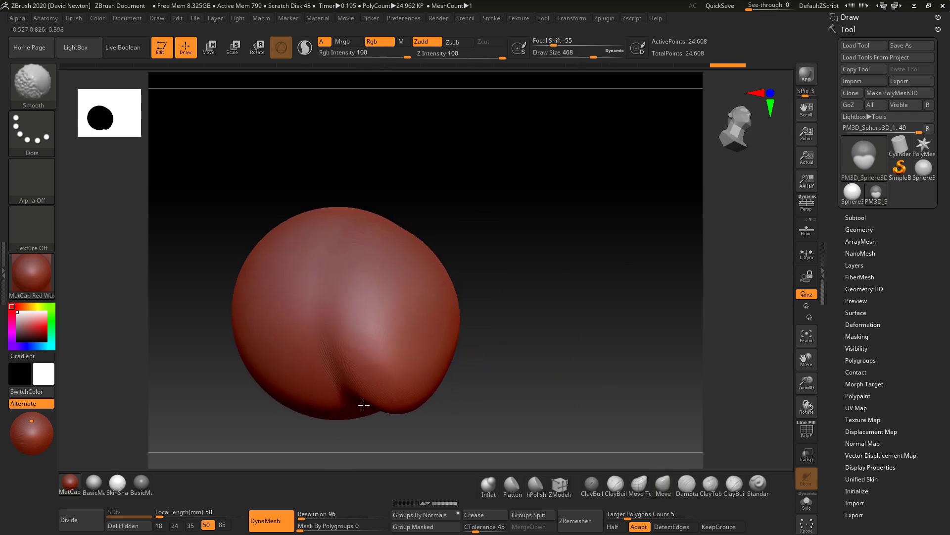
Turn on perspective with a focal length of 35 mm and set the draw size to 559.
mouse_move(533, 303)
left_mouse_down()
mouse_move(584, 303)
mouse_move(536, 297)
mouse_move(494, 332)
mouse_move(513, 315)
left_mouse_up()
key("space")
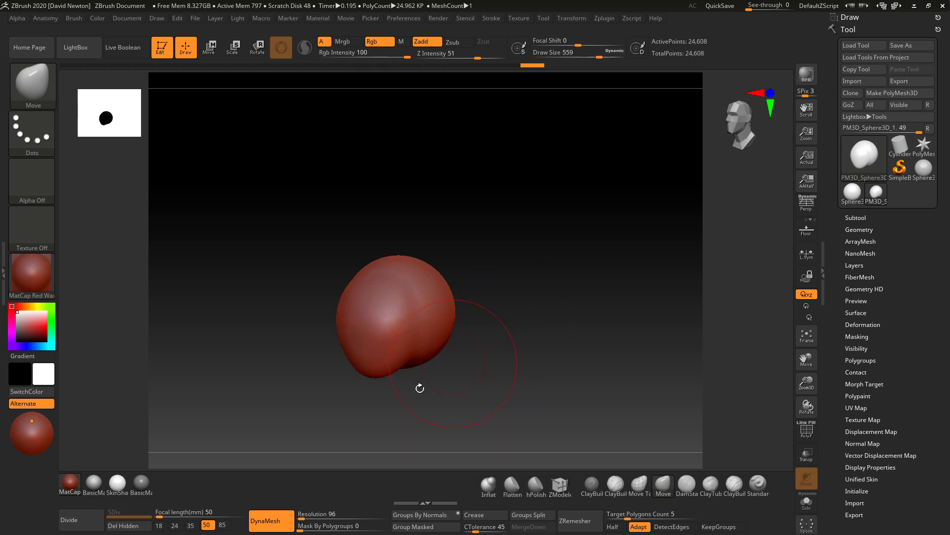
key("p")
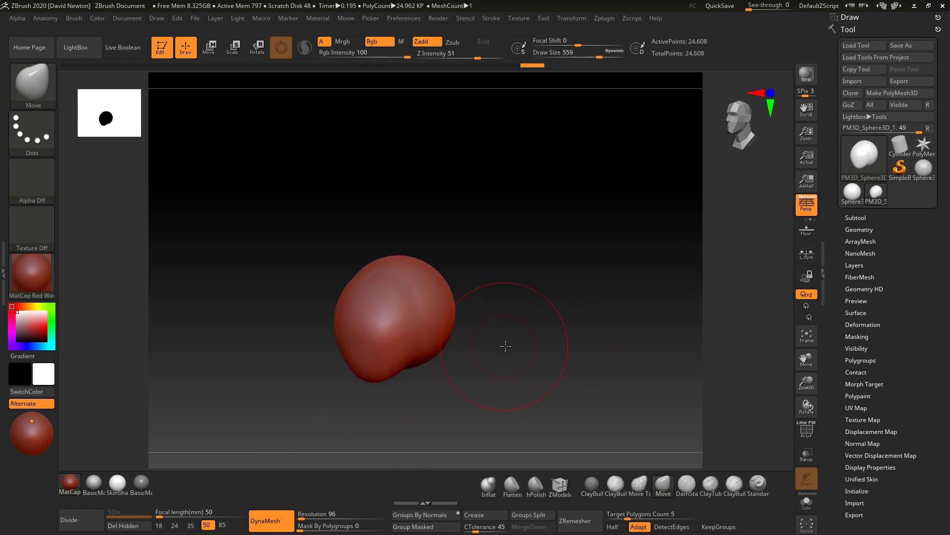
left_click(191, 525)
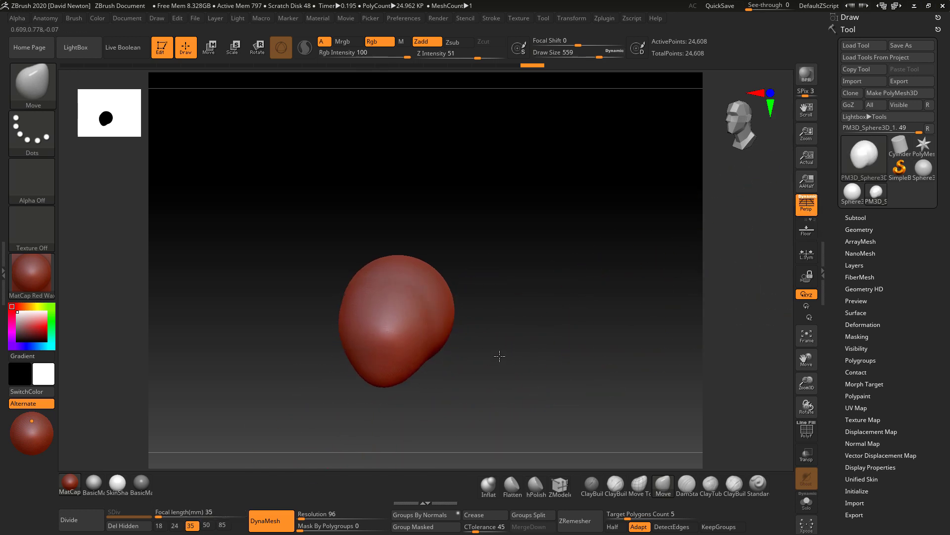
Push the front of the face and the chin back in profile with the Move brush to flatten the facial plane.
left_click_drag(500, 355, 471, 343)
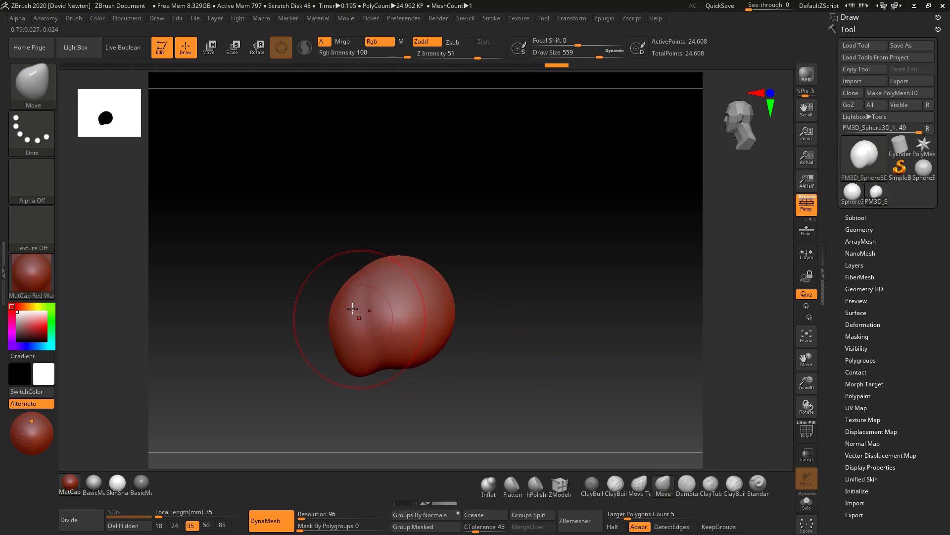
mouse_move(349, 306)
left_mouse_down()
mouse_move(354, 317)
mouse_move(363, 307)
left_mouse_up()
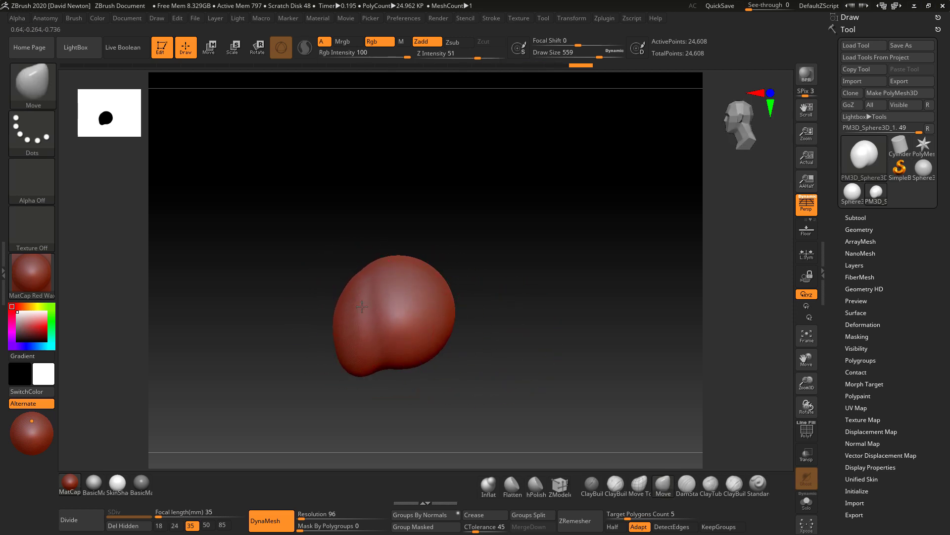
left_click_drag(352, 361, 361, 368)
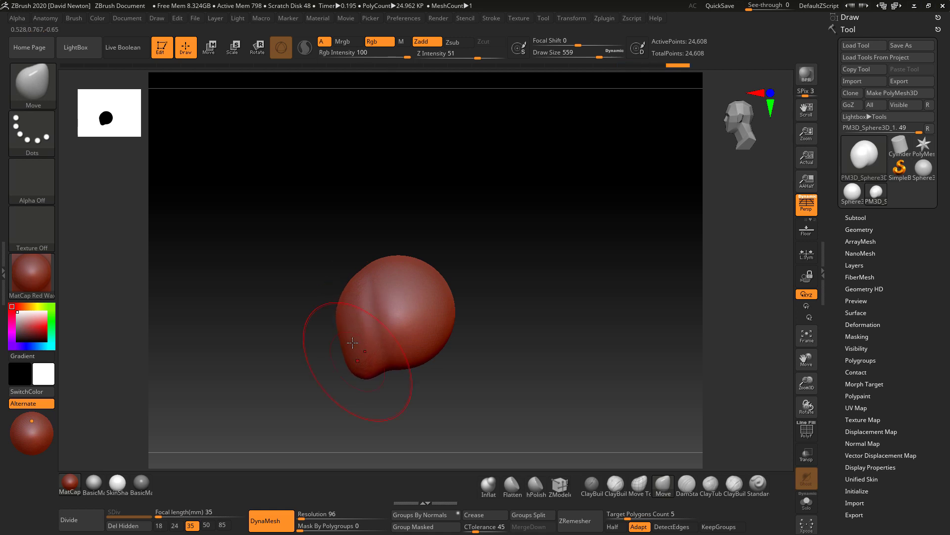
left_click_drag(341, 327, 373, 323)
Mask a round neck area on the underside of the head and invert the mask so only that area is editable.
mouse_move(507, 331)
left_mouse_down()
mouse_move(492, 234)
mouse_move(410, 380)
left_mouse_up()
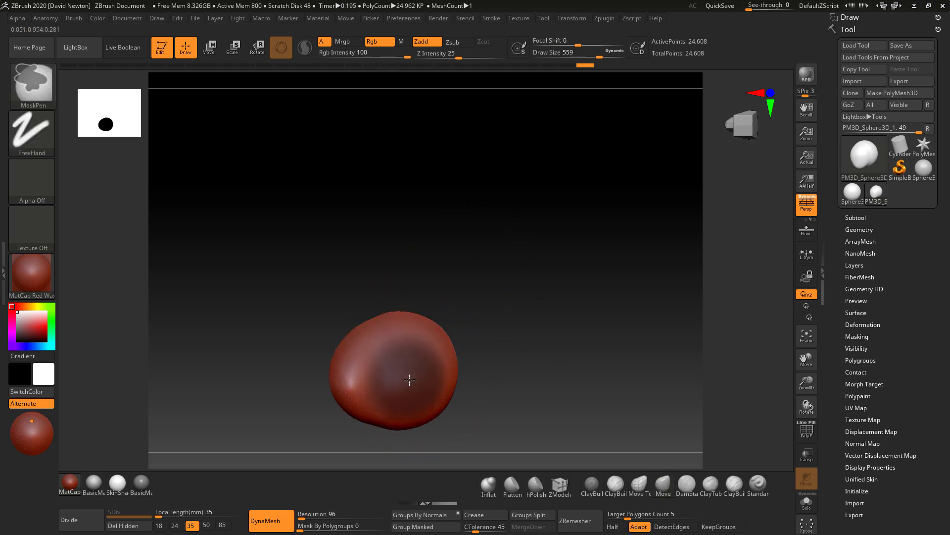
left_click(489, 311, "ctrl")
left_click_drag(519, 239, 522, 354)
Try to pull the unmasked neck area down and back with the move gizmo, and undo the move.
left_click(210, 49)
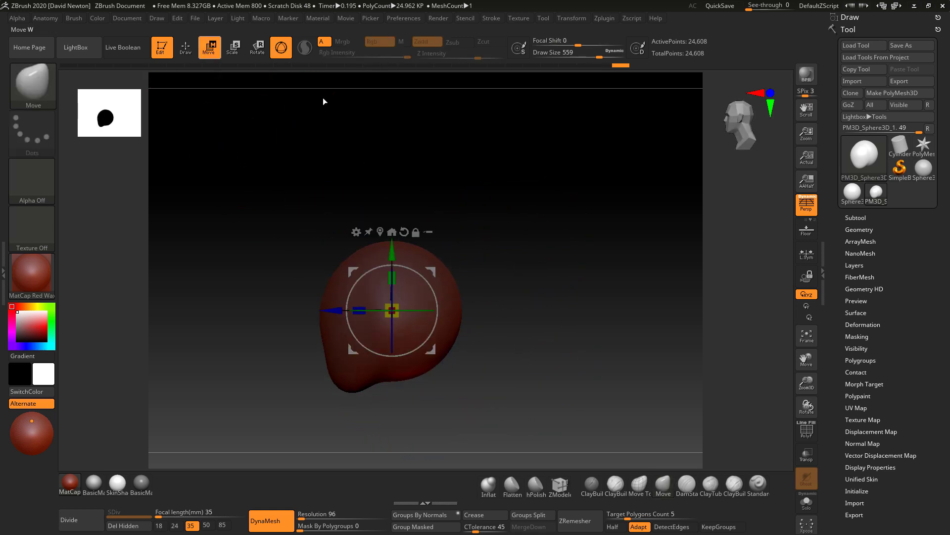
left_click_drag(431, 271, 445, 326)
key("ctrl")
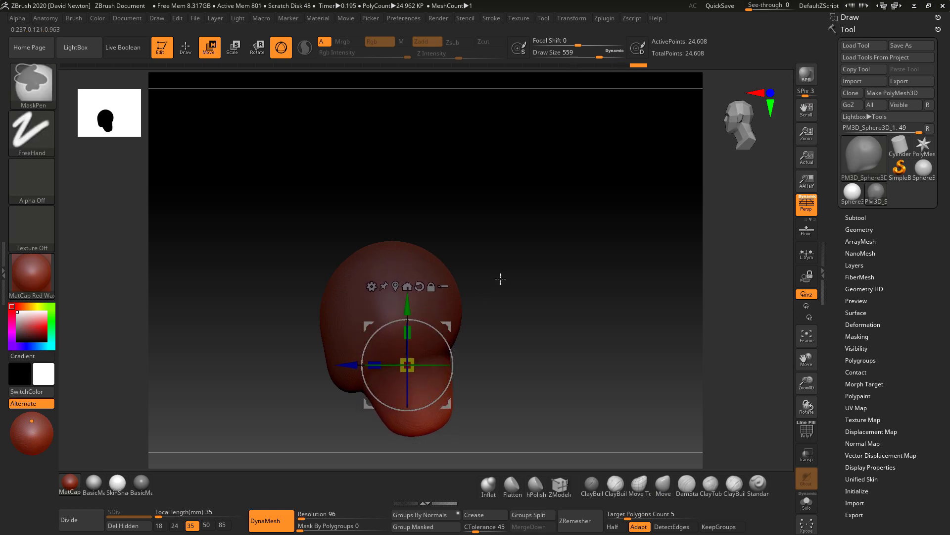
left_click(501, 279, "ctrl")
left_click_drag(505, 313, 498, 218)
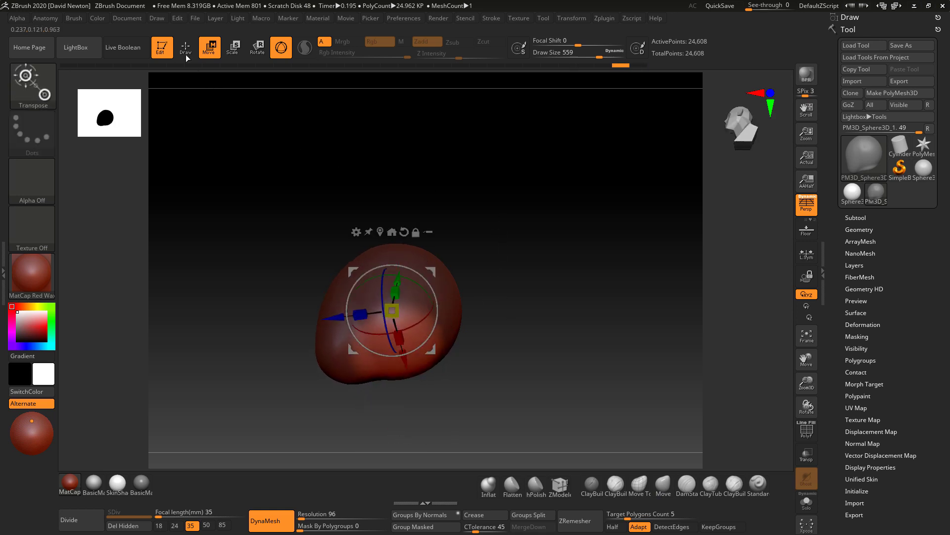
Extend the mask along the jaw edge of the neck area with the mask brush at draw size 177.
left_click(186, 54)
key("space")
mouse_move(341, 328)
left_mouse_down()
mouse_move(326, 331)
mouse_move(339, 352)
left_mouse_up()
key("ctrl")
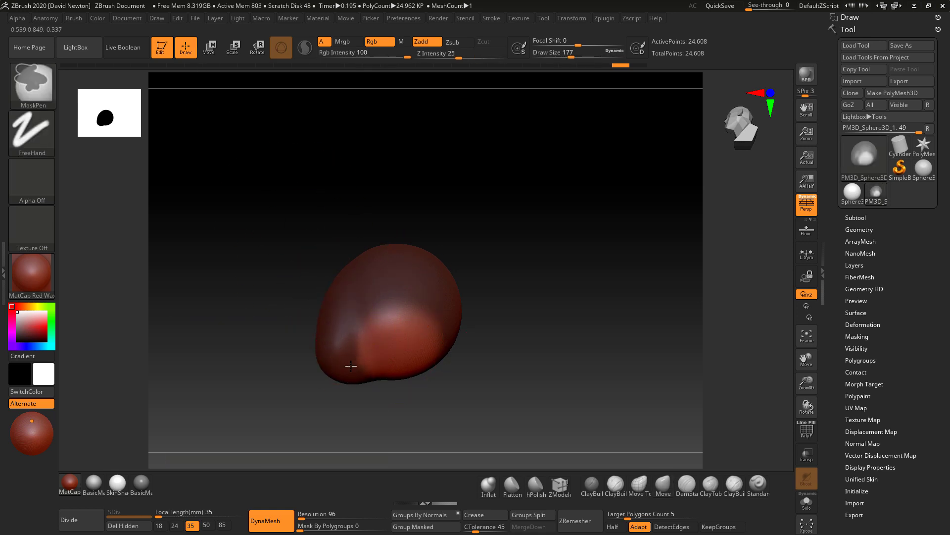
Pull the unmasked area down and back into a neck with the move gizmo, clear the mask and update the DynaMesh.
key("w")
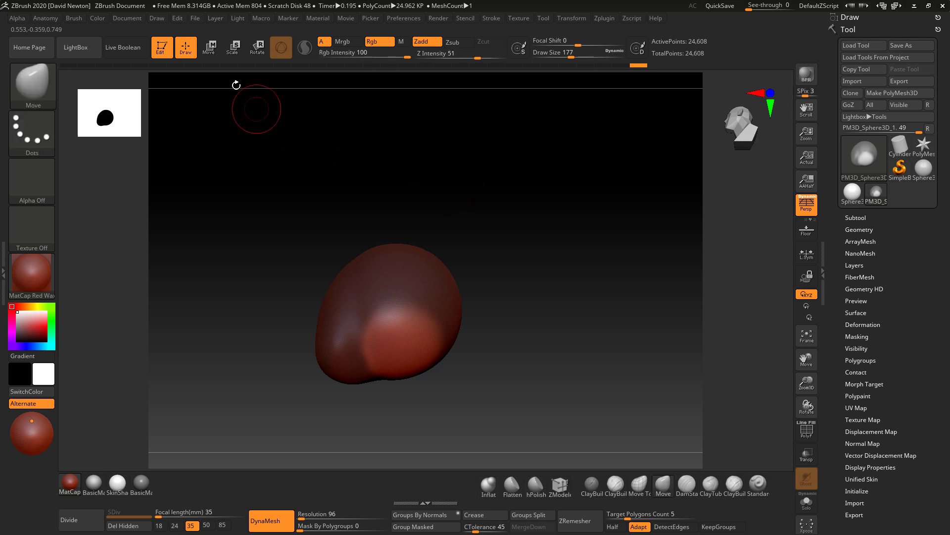
left_click_drag(536, 277, 541, 287, "shift")
left_click_drag(432, 273, 450, 328)
left_click_drag(520, 329, 522, 266, "alt")
mouse_move(523, 269)
left_mouse_down("ctrl")
mouse_move(539, 297)
mouse_move(520, 385)
left_mouse_up("ctrl")
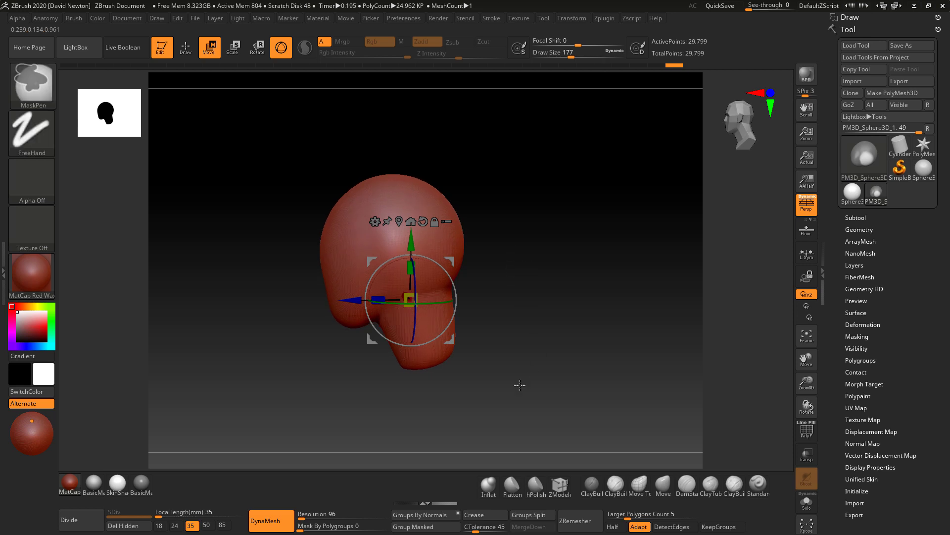
Reshape the sides of the head with the Move brush at draw size 372 and smooth the junction between skull and neck.
key("q")
mouse_move(517, 256)
left_mouse_down("alt")
mouse_move(518, 267)
mouse_move(551, 269)
mouse_move(479, 285)
left_mouse_up("alt")
key("space")
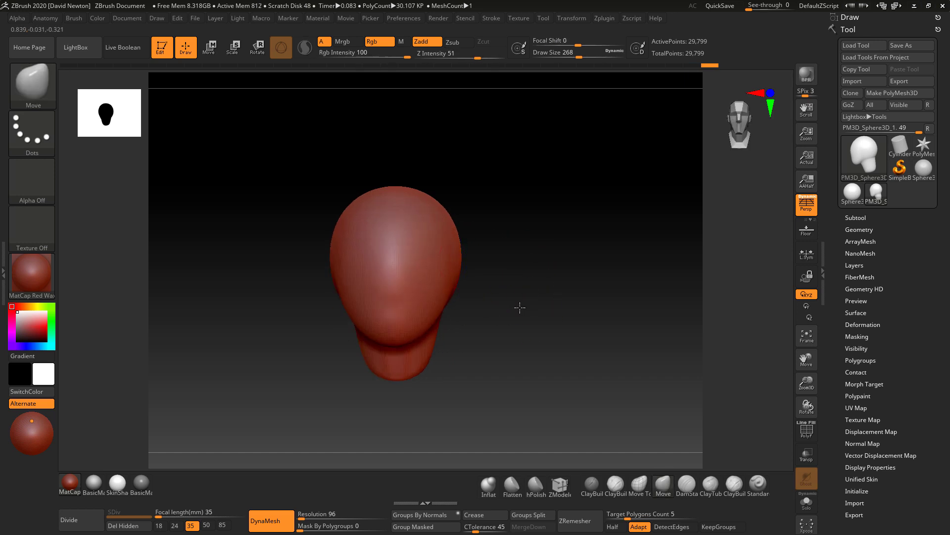
key("space")
mouse_move(520, 307)
left_mouse_down()
mouse_move(518, 293)
mouse_move(529, 293)
left_mouse_up()
left_click_drag(488, 265, 475, 260)
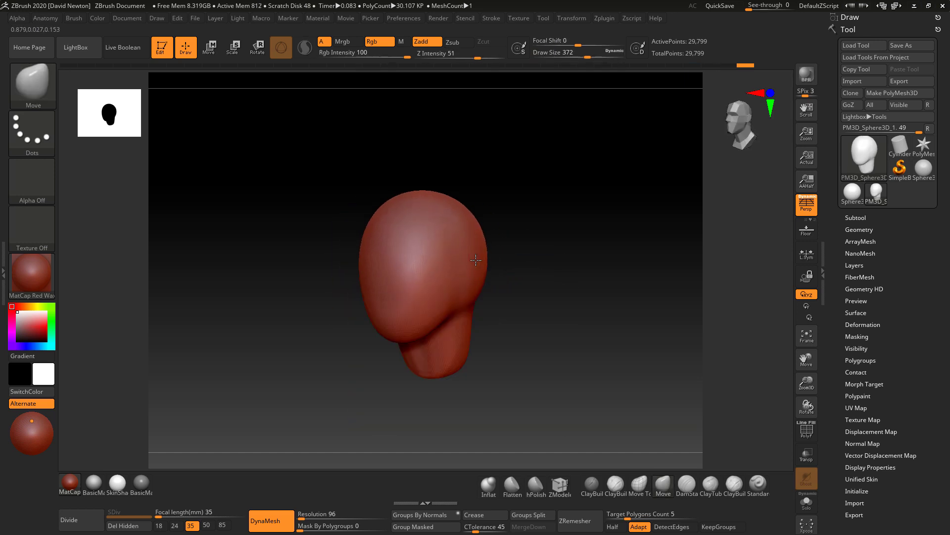
left_click_drag(542, 297, 510, 302)
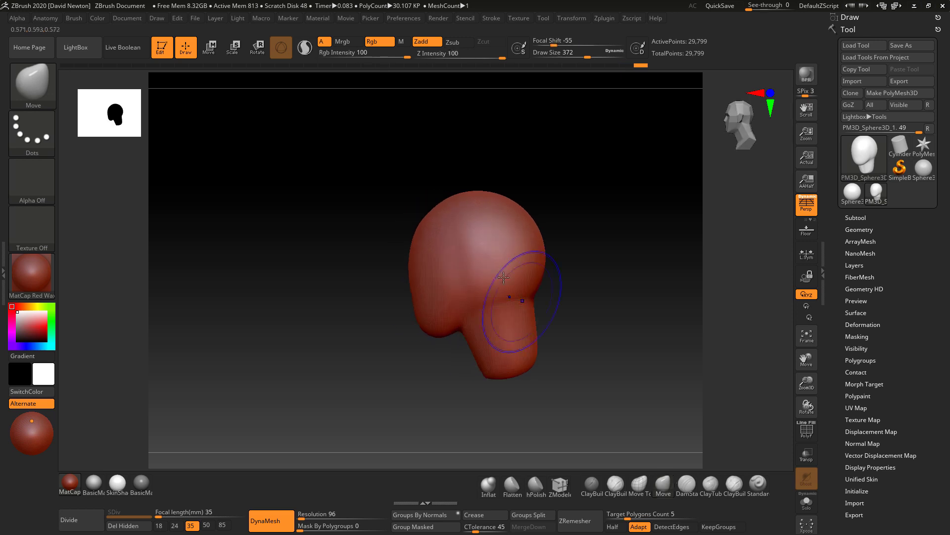
mouse_move(601, 291)
left_mouse_down("alt")
mouse_move(528, 304)
mouse_move(579, 292)
left_mouse_up("alt")
Engrave guide lines for the jaw, the brow and the lower face with the DamStandard brush at draw size 182.
key("space")
left_click(687, 483)
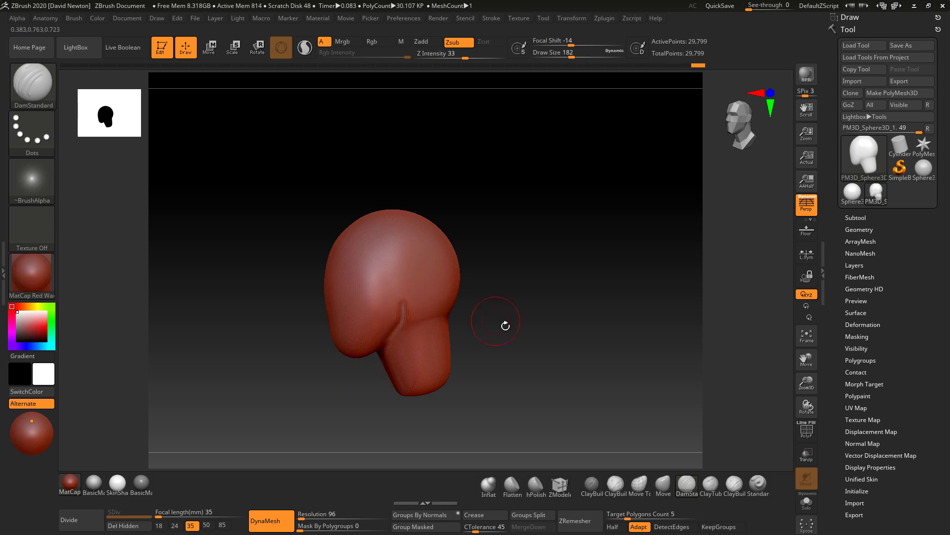
left_click_drag(505, 325, 540, 291)
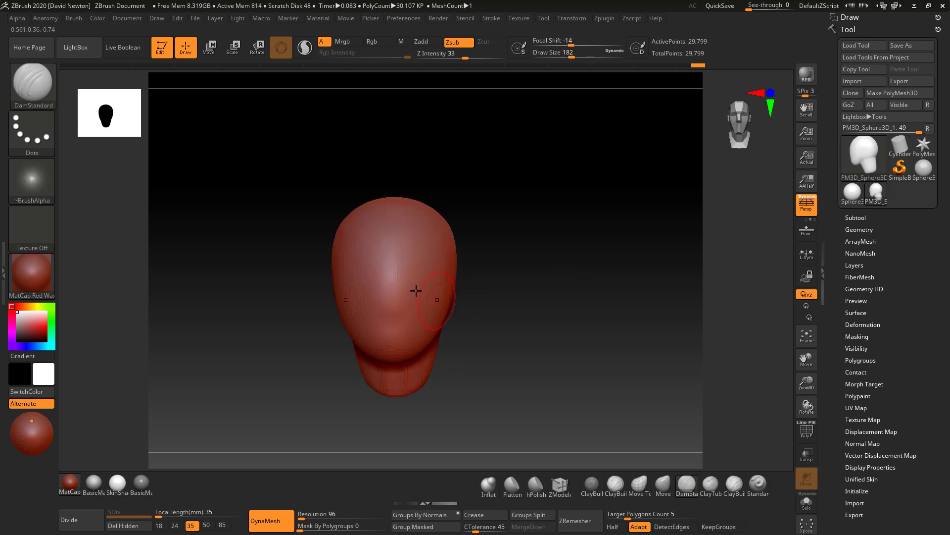
key("ctrl")
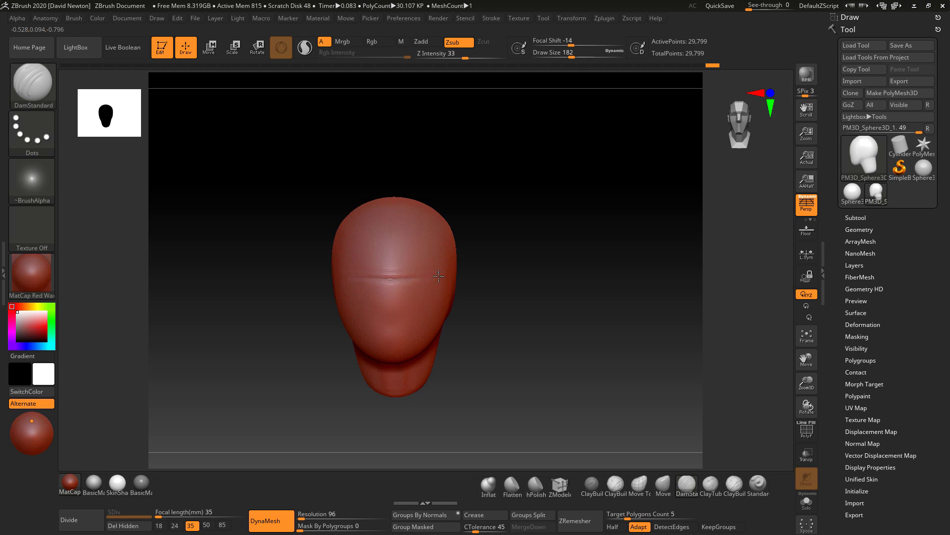
left_click_drag(503, 297, 503, 278)
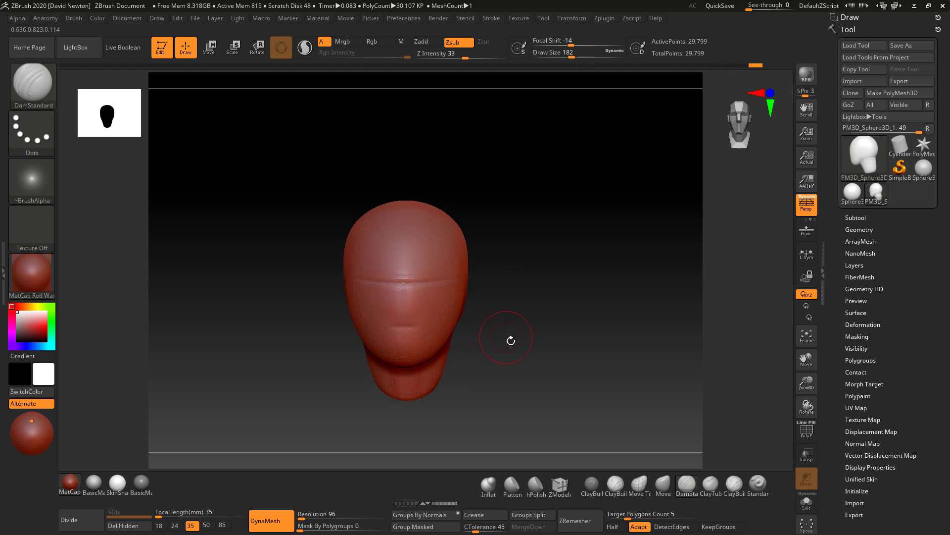
Adjust the side contours of the jaw, cheeks and temples from the front with the Move brush, starting at draw size 274.
left_click_drag(509, 339, 509, 299)
left_click(663, 487)
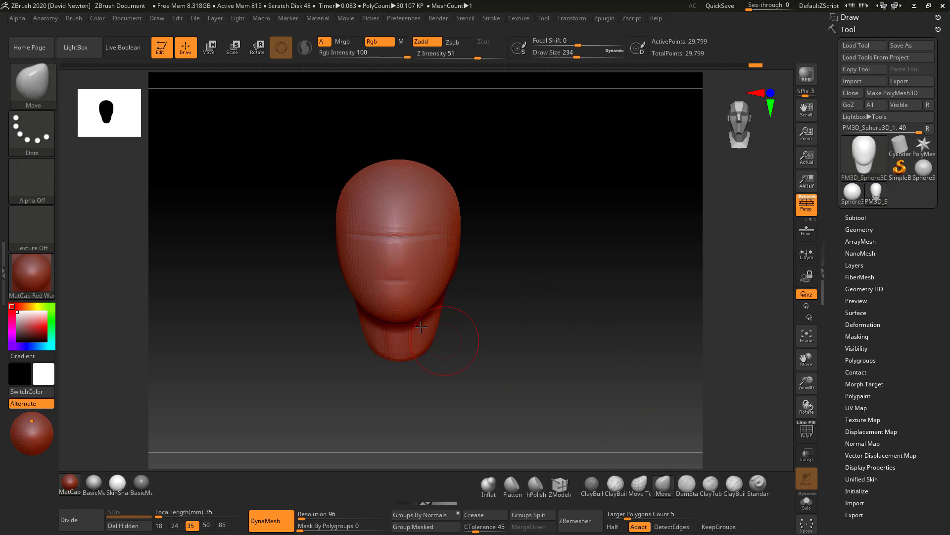
key("space")
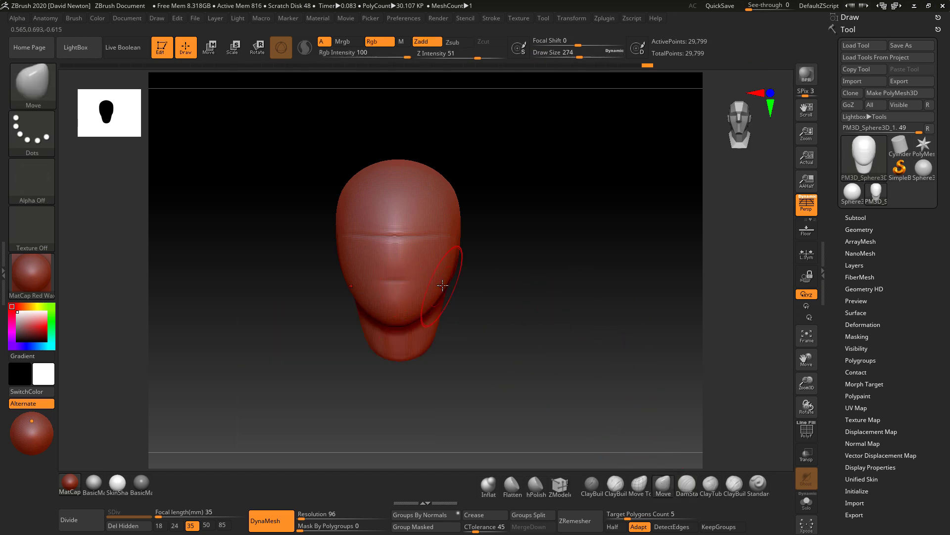
mouse_move(440, 283)
left_mouse_down()
mouse_move(457, 247)
mouse_move(451, 225)
left_mouse_up()
key("space")
left_click(469, 230)
Broaden and round the front contour of the head from above with the Move brush at draw size 331, smoothing its sides.
mouse_move(515, 272)
left_mouse_down()
mouse_move(524, 324)
mouse_move(418, 302)
left_mouse_up()
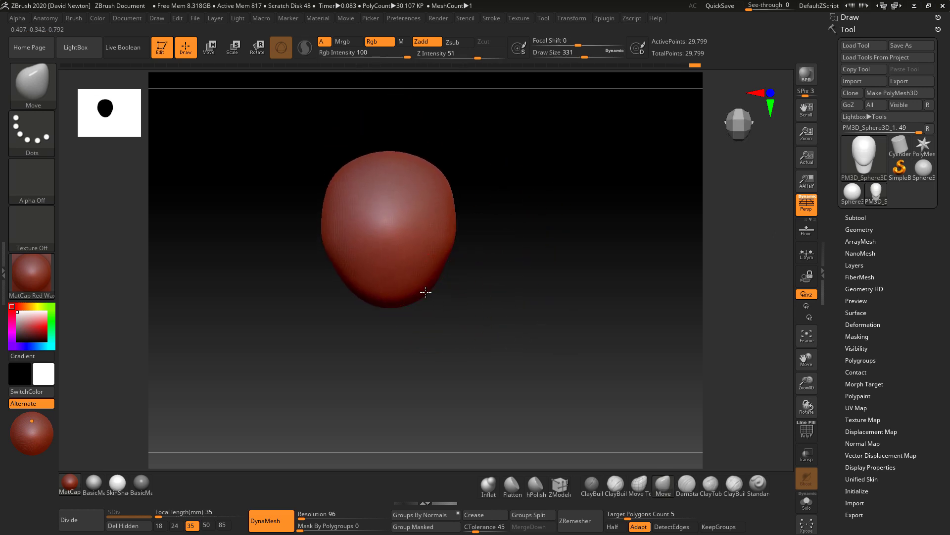
left_click_drag(424, 291, 407, 299)
left_click_drag(442, 267, 444, 267)
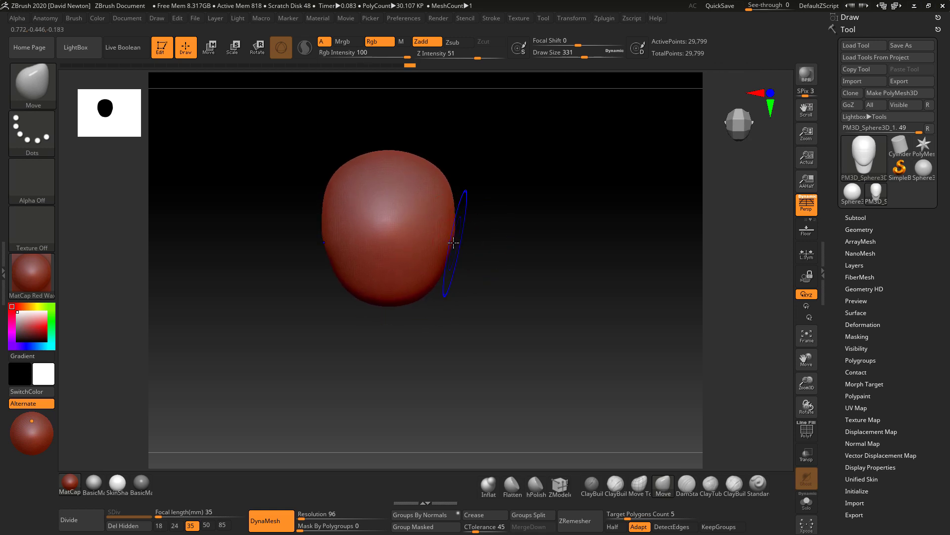
left_click_drag(453, 244, 452, 233, "shift")
Mask both eye socket areas below the brow line with the MaskPen at draw size 65, soften the mask and invert it.
mouse_move(496, 308)
left_mouse_down("shift")
mouse_move(499, 216)
mouse_move(506, 230)
left_mouse_up("shift")
left_click_drag(516, 277, 522, 219, "alt")
mouse_move(528, 255)
left_mouse_down("alt")
mouse_move(538, 257)
mouse_move(513, 258)
left_mouse_up("alt")
key("space")
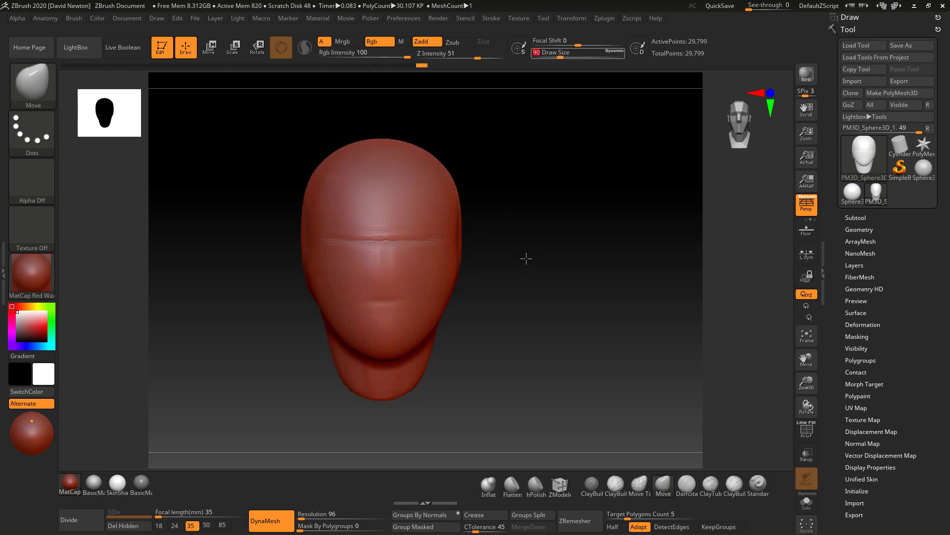
key("space")
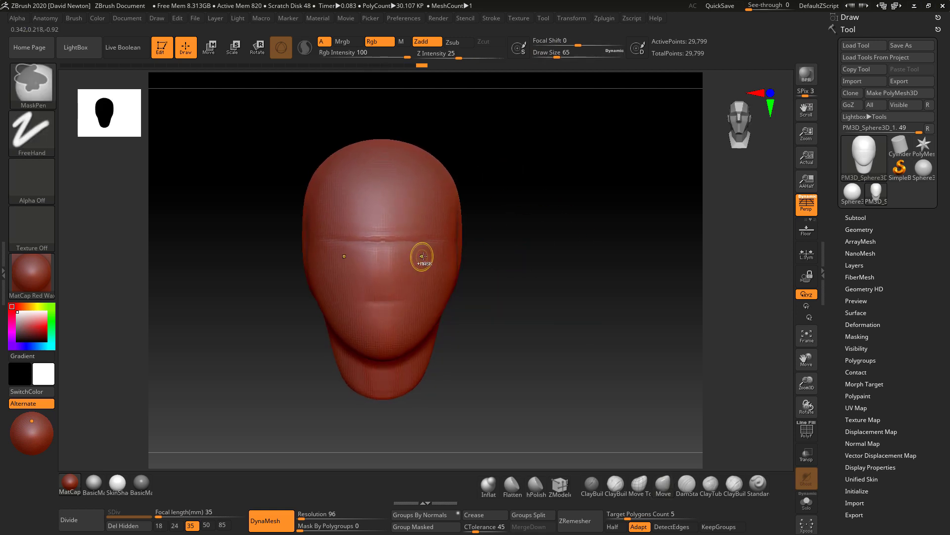
mouse_move(420, 254)
left_mouse_down("ctrl")
mouse_move(410, 250)
mouse_move(422, 261)
mouse_move(436, 249)
mouse_move(416, 250)
left_mouse_up("ctrl")
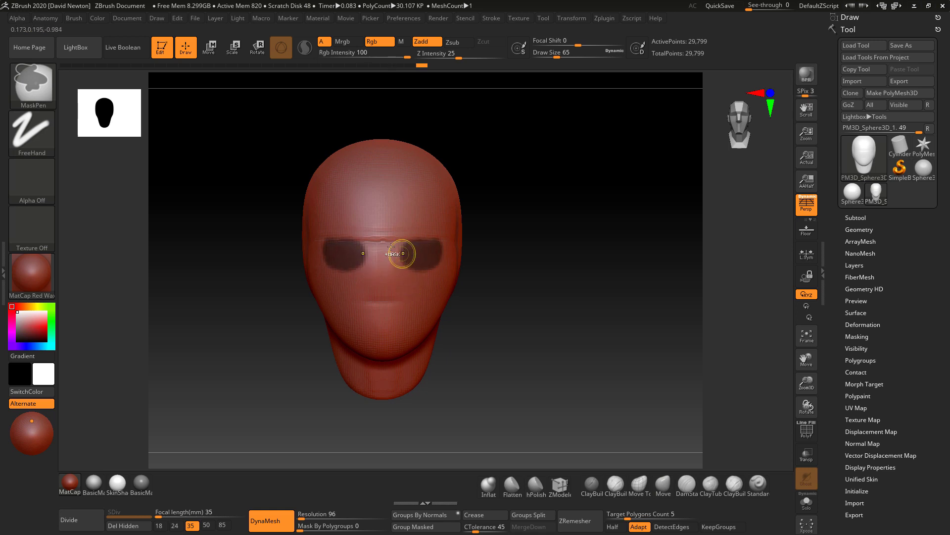
left_click(433, 261, "ctrl")
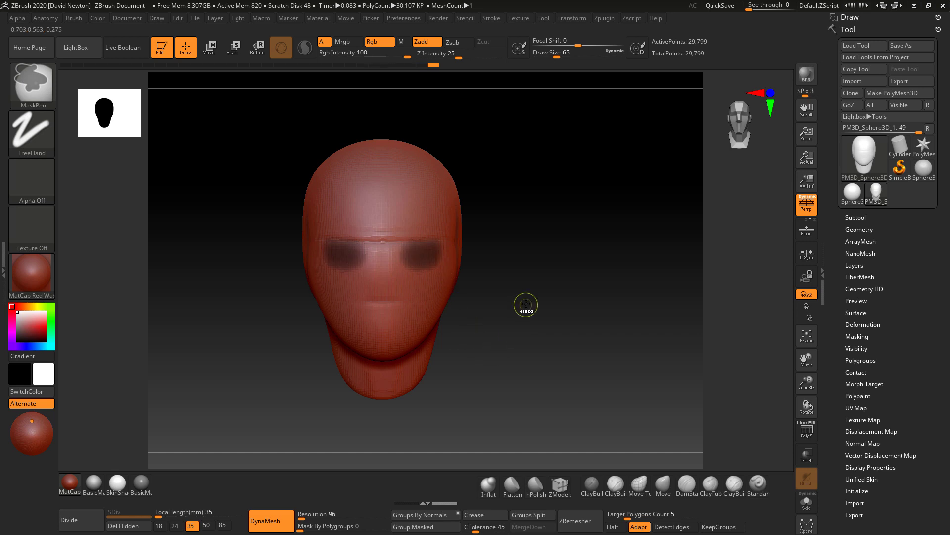
left_click(527, 303, "ctrl")
Push the unmasked eye sockets into the head with the Move brush at draw size 262, clear the mask and remesh with DynaMesh.
key("space")
left_click_drag(528, 306, 553, 306)
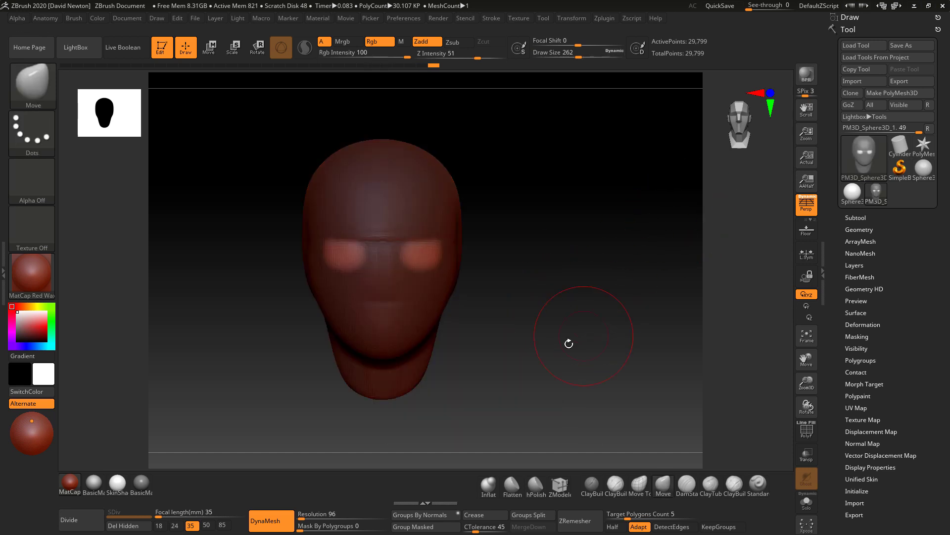
left_click_drag(421, 257, 431, 251, "alt")
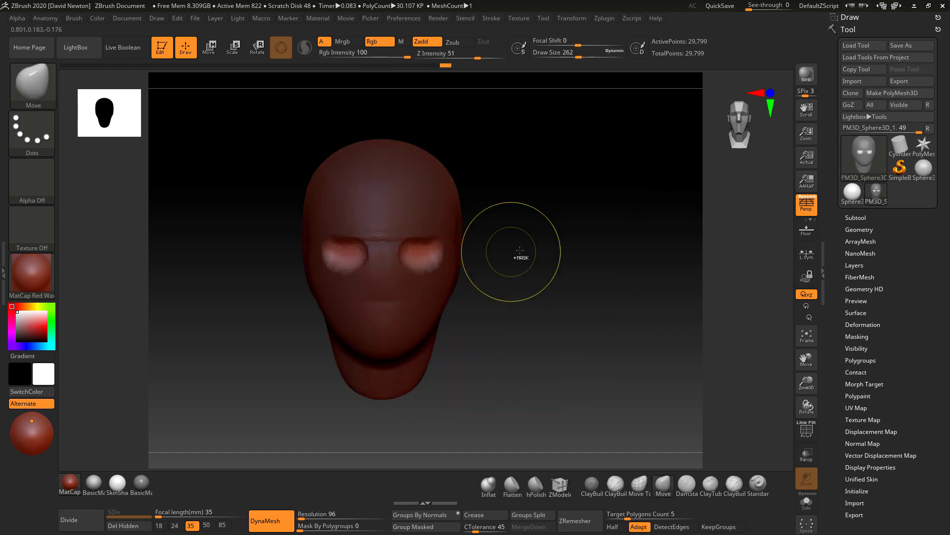
mouse_move(514, 254)
left_mouse_down("ctrl")
mouse_move(527, 280)
mouse_move(516, 281)
left_mouse_up("ctrl")
key("space")
left_click_drag(534, 273, 538, 300, "ctrl")
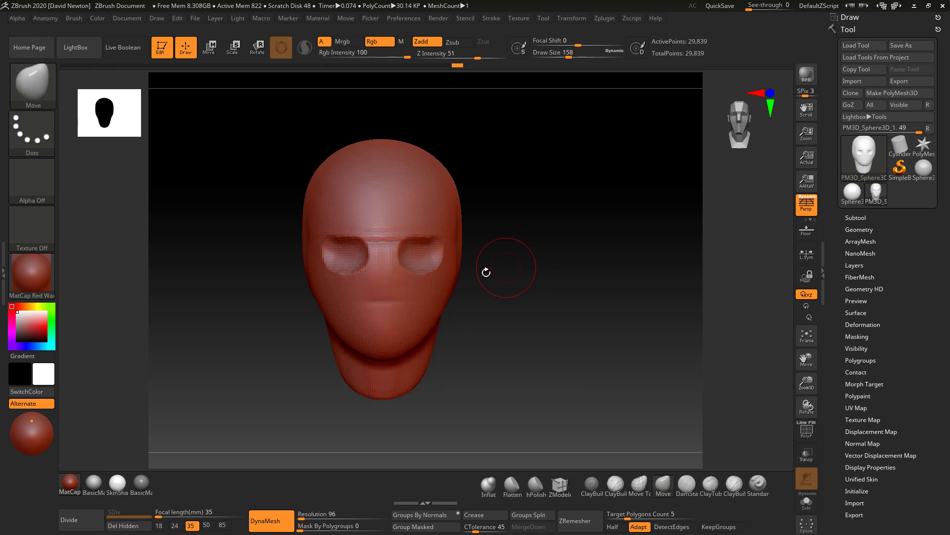
Smooth the hollows and rims of the eye sockets at draw size 158.
mouse_move(436, 259)
left_mouse_down("shift")
mouse_move(434, 272)
mouse_move(414, 255)
left_mouse_up("shift")
mouse_move(415, 251)
left_mouse_down("shift")
mouse_move(427, 265)
mouse_move(435, 239)
left_mouse_up("shift")
mouse_move(435, 240)
left_mouse_down("shift")
mouse_move(437, 255)
mouse_move(429, 253)
left_mouse_up("shift")
Mask a nose shape from the brow line down the face centre with the MaskPen at draw size 71, and invert the mask.
mouse_move(515, 298)
left_mouse_down("alt")
mouse_move(535, 271)
mouse_move(524, 272)
left_mouse_up("alt")
key("space")
left_click_drag(614, 297, 619, 314, "alt")
left_click_drag(563, 281, 572, 276, "alt")
key("ctrl")
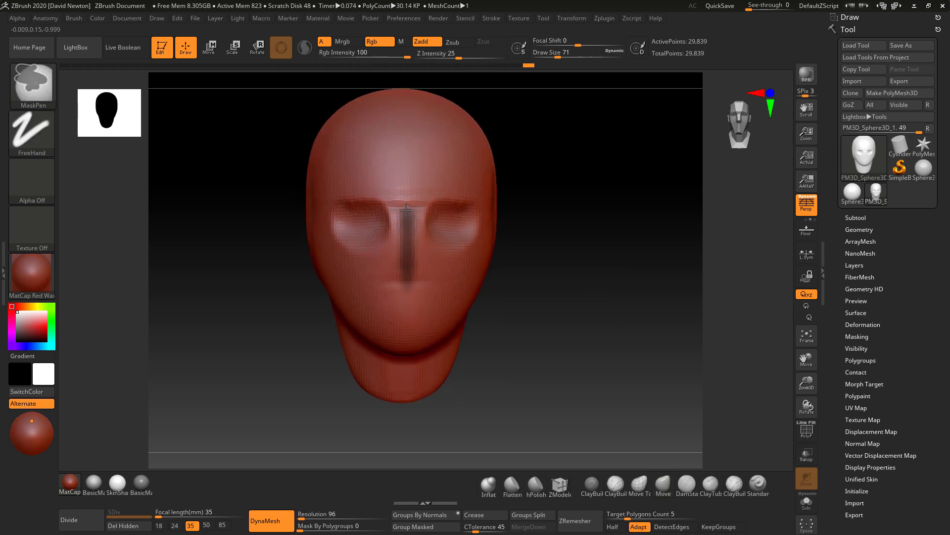
mouse_move(406, 211)
left_mouse_down("ctrl")
mouse_move(396, 257)
mouse_move(403, 277)
left_mouse_up("ctrl")
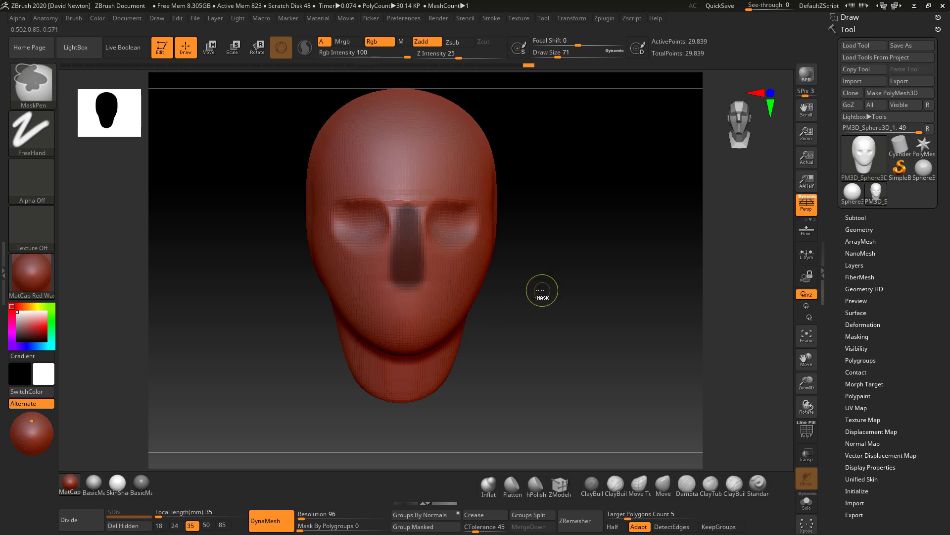
left_click(540, 291, "ctrl")
Pull the unmasked nose outward in profile with the Move brush at draw size 149, clear the mask and remesh with DynaMesh.
mouse_move(539, 305)
left_mouse_down()
mouse_move(570, 287)
mouse_move(596, 302)
mouse_move(598, 294)
left_mouse_up()
key("space")
key("space")
left_click_drag(576, 283, 583, 283)
mouse_move(399, 280)
left_mouse_down()
mouse_move(436, 289)
mouse_move(431, 259)
left_mouse_up()
key("space")
left_click_drag(418, 246, 421, 243)
key("ctrl")
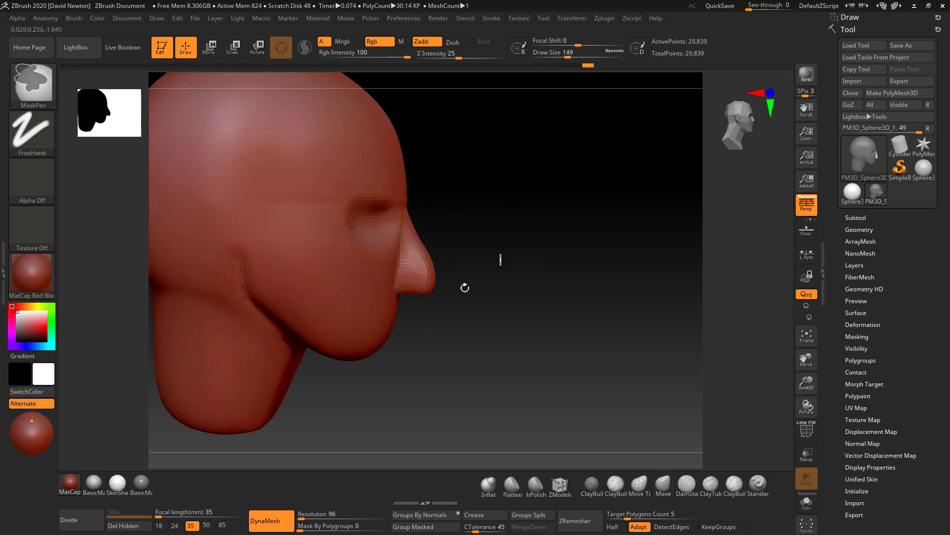
left_click_drag(465, 288, 470, 284, "ctrl")
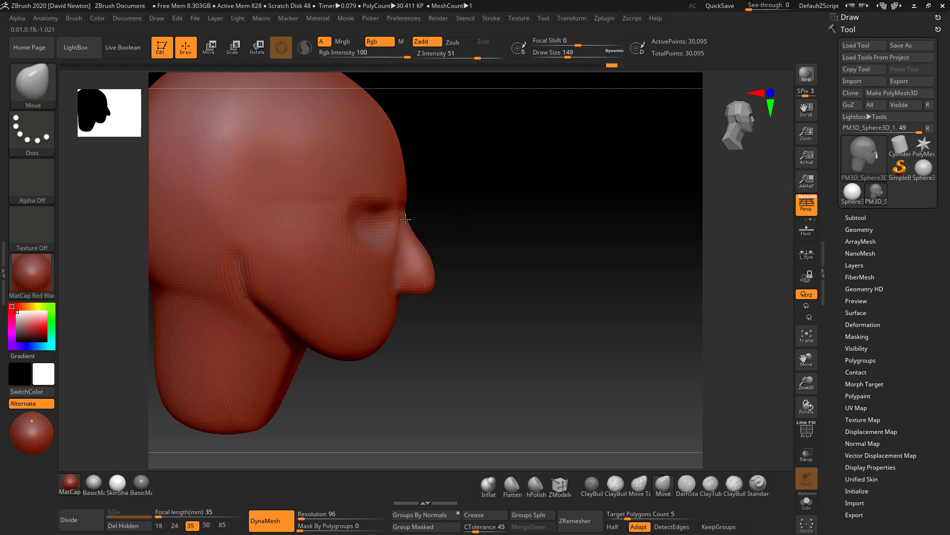
Refine the forehead, nose bridge and nose tip with the Move brush at draw size 149, and remesh the head.
left_click_drag(405, 184, 380, 183)
mouse_move(493, 223)
left_mouse_down()
mouse_move(503, 276)
mouse_move(497, 319)
left_mouse_up()
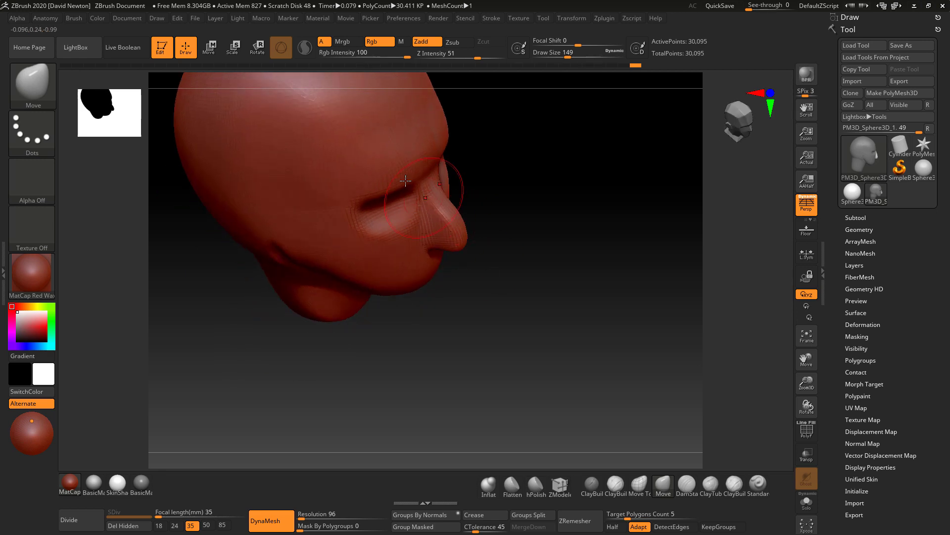
mouse_move(475, 213)
left_mouse_down()
mouse_move(521, 297)
mouse_move(584, 283)
mouse_move(562, 331)
mouse_move(534, 325)
mouse_move(528, 301)
mouse_move(567, 295)
mouse_move(547, 257)
mouse_move(542, 276)
left_mouse_up()
key("ctrl")
left_click_drag(384, 346, 379, 350)
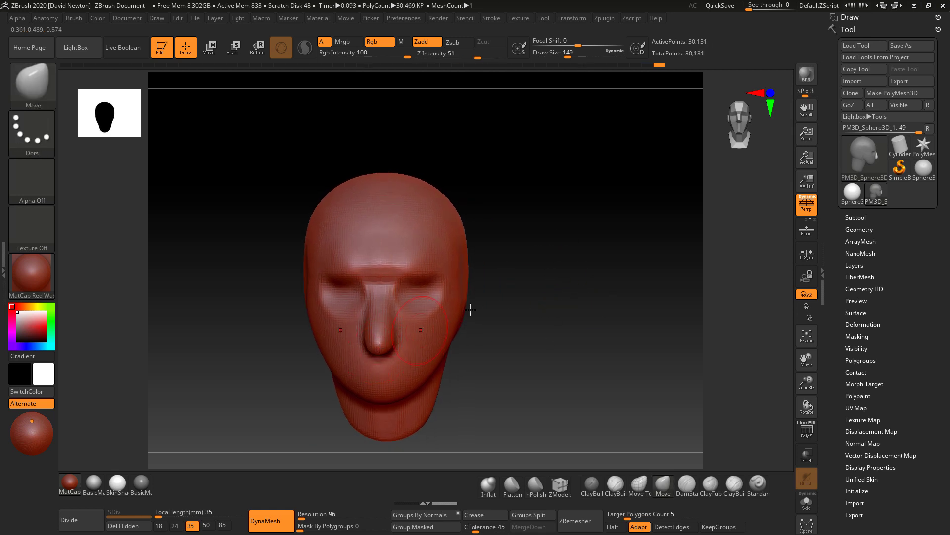
Build up the forehead and cheekbones with the ClayTubes brush at draw size 149, and remesh the head.
left_click_drag(526, 299, 544, 287)
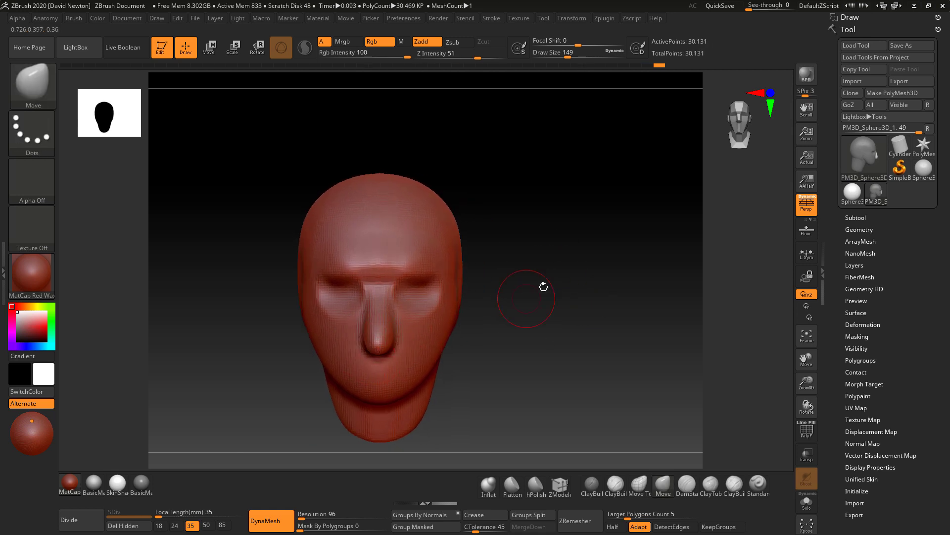
left_click(711, 484)
mouse_move(434, 276)
left_mouse_down()
mouse_move(420, 243)
mouse_move(428, 275)
left_mouse_up()
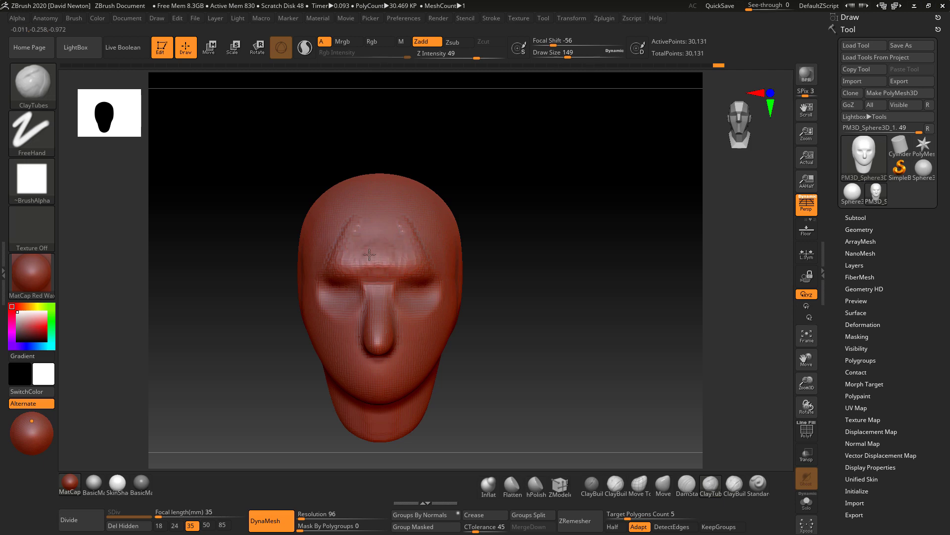
mouse_move(331, 256)
left_mouse_down()
mouse_move(343, 227)
mouse_move(369, 212)
left_mouse_up()
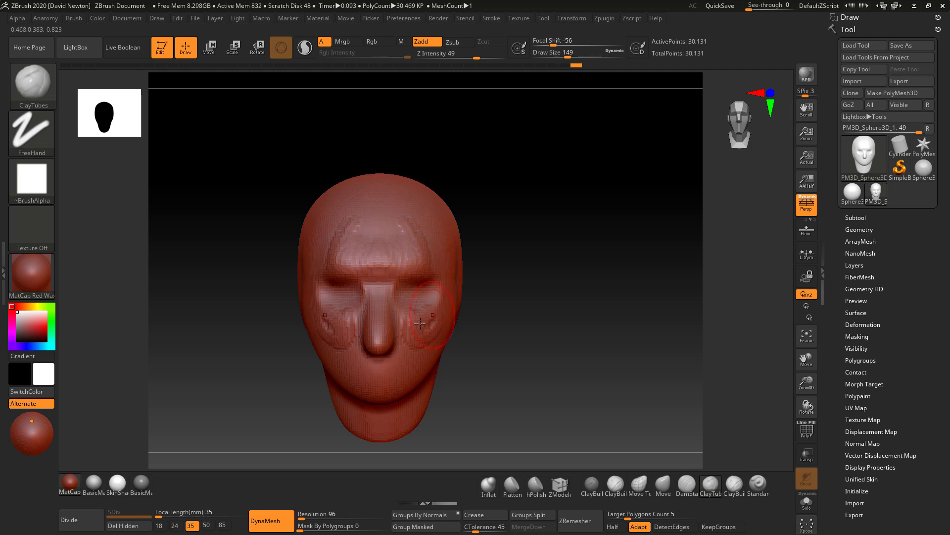
left_click_drag(438, 314, 421, 320)
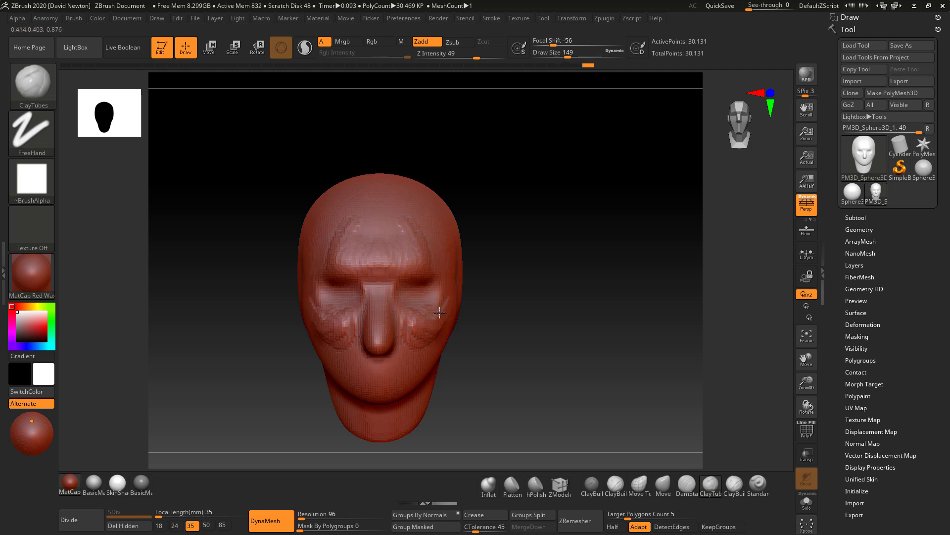
left_click_drag(508, 322, 518, 346, "ctrl")
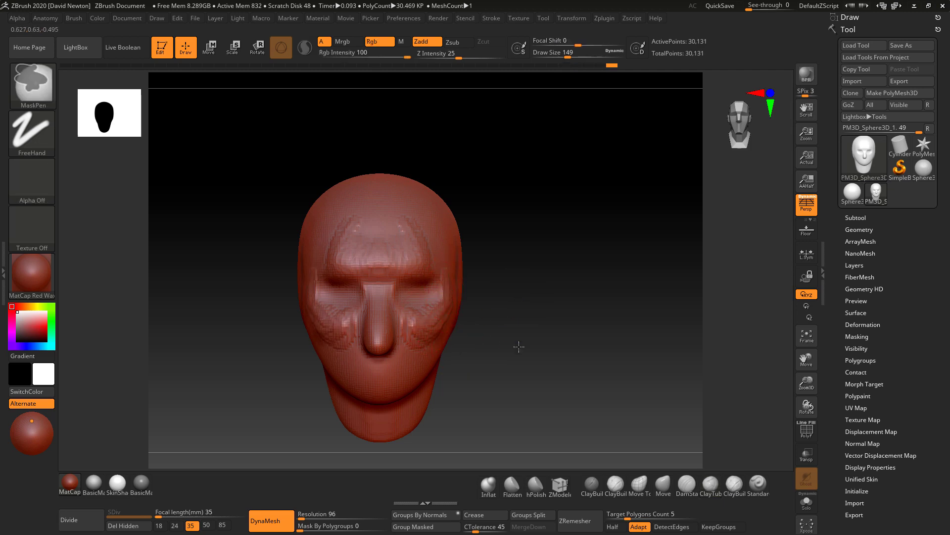
Smooth the added clay on the cheekbones and forehead and around the nose.
left_click_drag(415, 322, 417, 328, "shift")
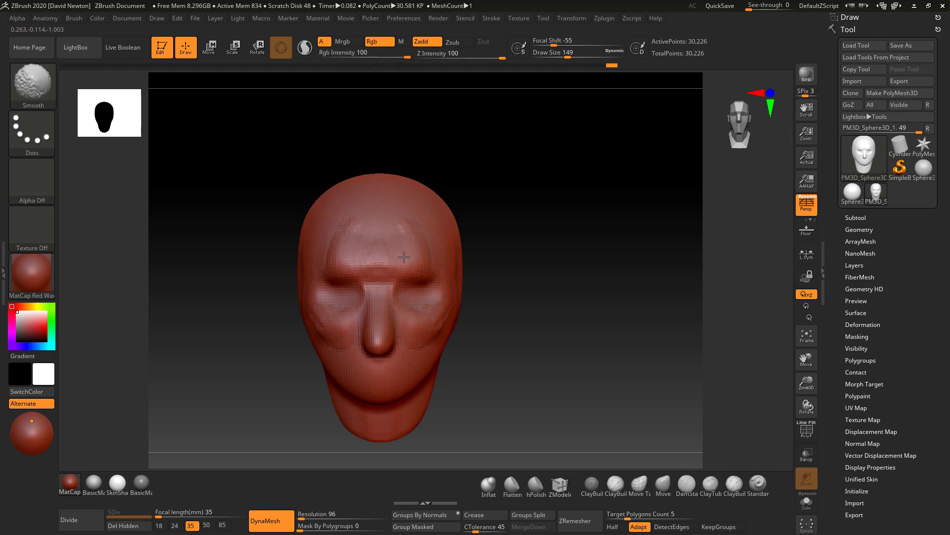
left_click_drag(325, 257, 350, 263, "shift")
left_click_drag(400, 334, 398, 349, "shift")
mouse_move(510, 343)
left_mouse_down("alt")
mouse_move(523, 312)
mouse_move(553, 301)
mouse_move(416, 352)
left_mouse_up("alt")
Build up a rounded mouth mound below the nose with the ClayTubes brush at draw size 68.
key("space")
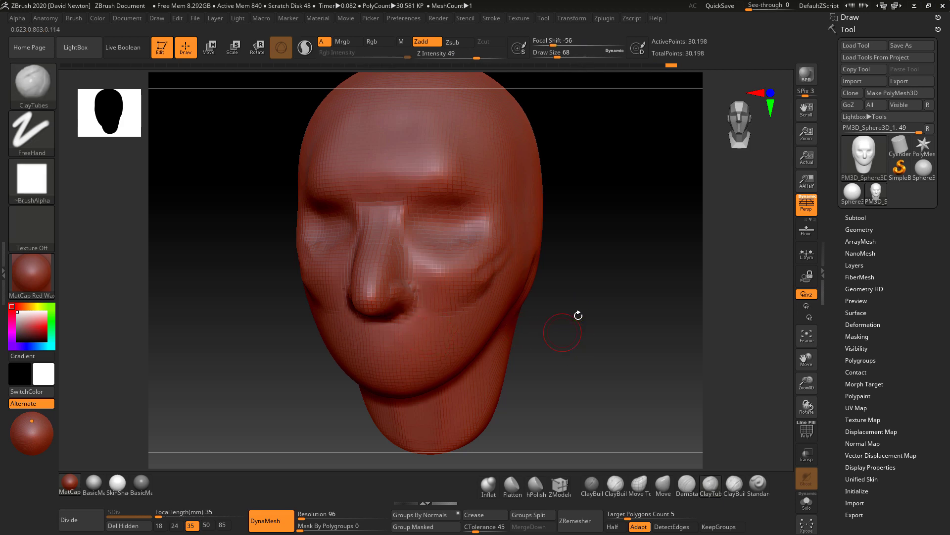
left_click_drag(577, 316, 487, 341, "shift")
mouse_move(374, 349)
left_mouse_down()
mouse_move(406, 367)
mouse_move(362, 377)
left_mouse_up()
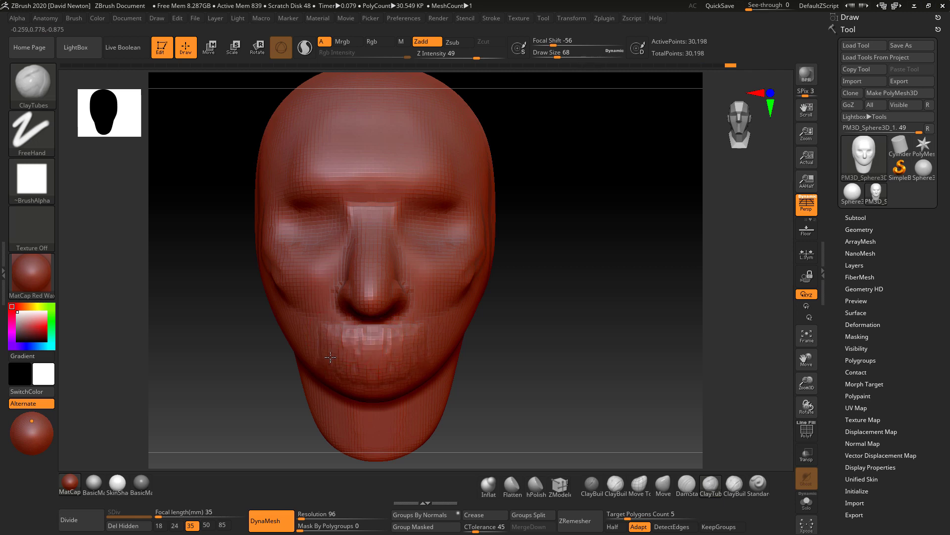
mouse_move(343, 335)
left_mouse_down()
mouse_move(348, 367)
mouse_move(390, 371)
left_mouse_up()
mouse_move(520, 353)
left_mouse_down()
mouse_move(521, 226)
mouse_move(507, 258)
mouse_move(373, 336)
mouse_move(380, 379)
left_mouse_up()
mouse_move(394, 341)
left_mouse_down()
mouse_move(395, 380)
mouse_move(409, 374)
left_mouse_up()
Shape the mouth area from below and extend the chin downward with the Move brush at draw sizes 154 and 128.
left_click_drag(530, 275, 537, 232)
left_click_drag(468, 290, 494, 280)
left_click_drag(569, 286, 596, 336)
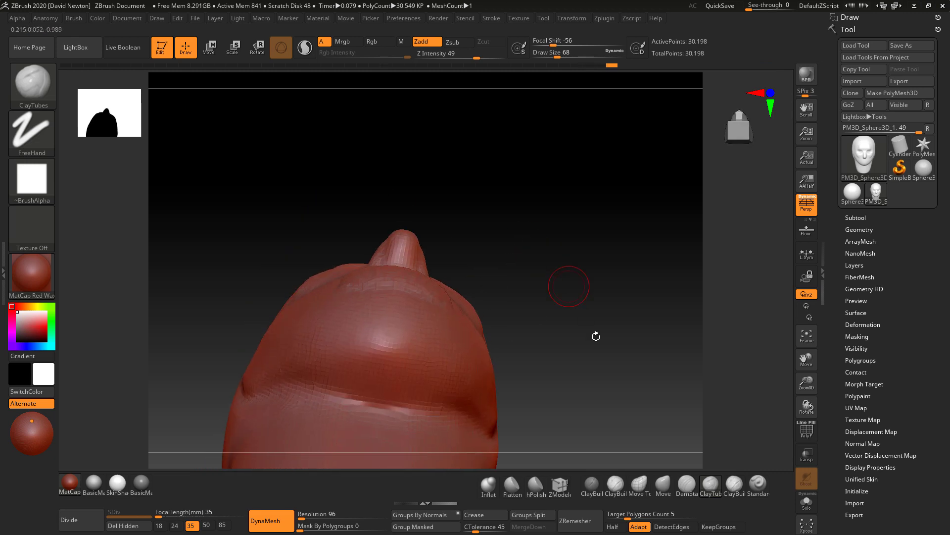
left_click(660, 483)
key("space")
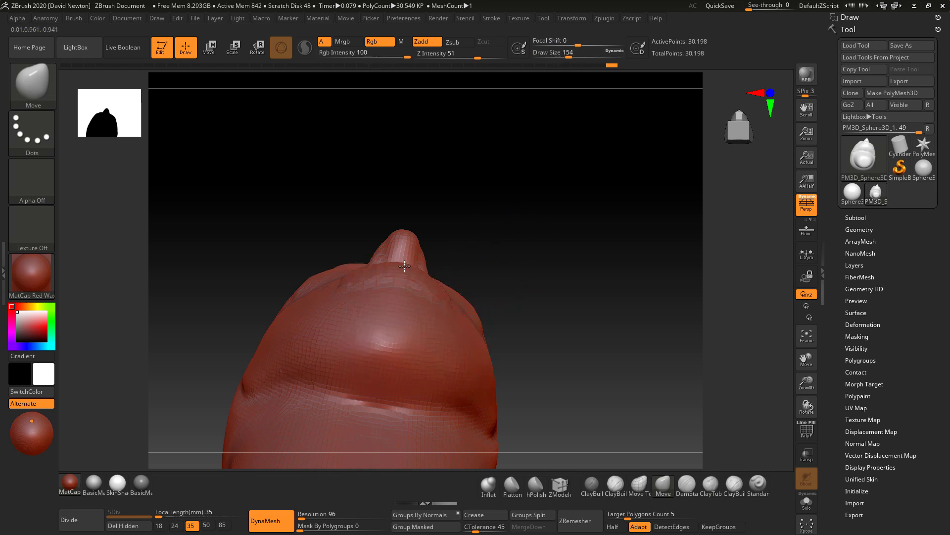
mouse_move(453, 232)
left_mouse_down()
mouse_move(522, 333)
mouse_move(524, 310)
left_mouse_up()
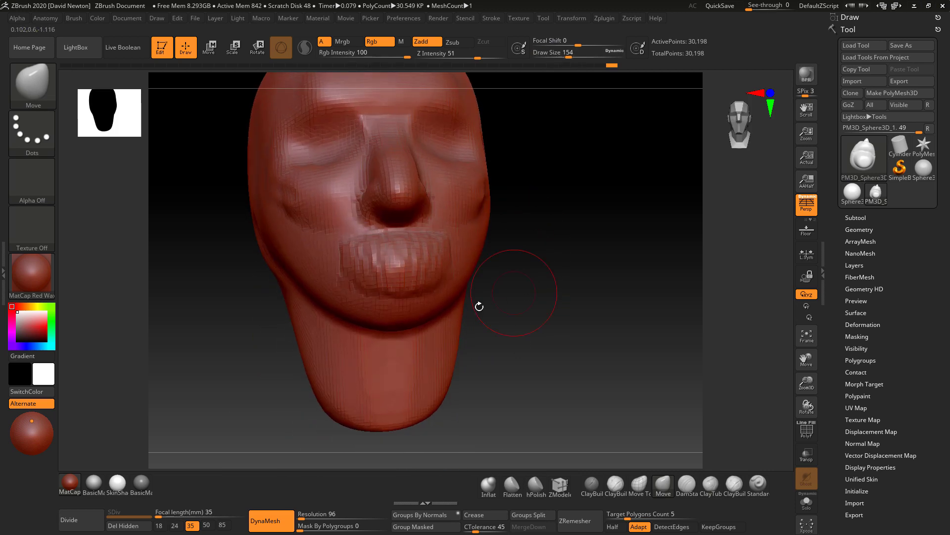
key("space")
left_click(401, 327)
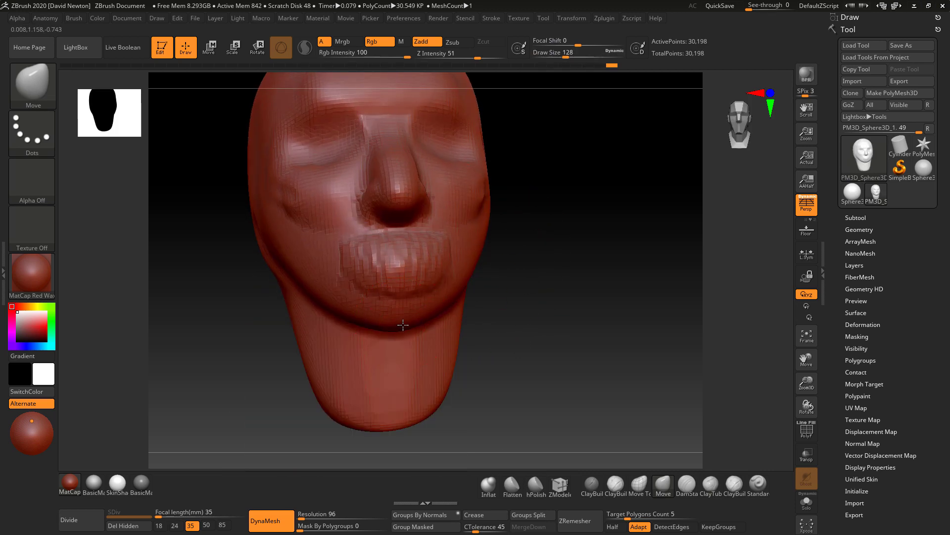
left_click_drag(402, 324, 403, 329)
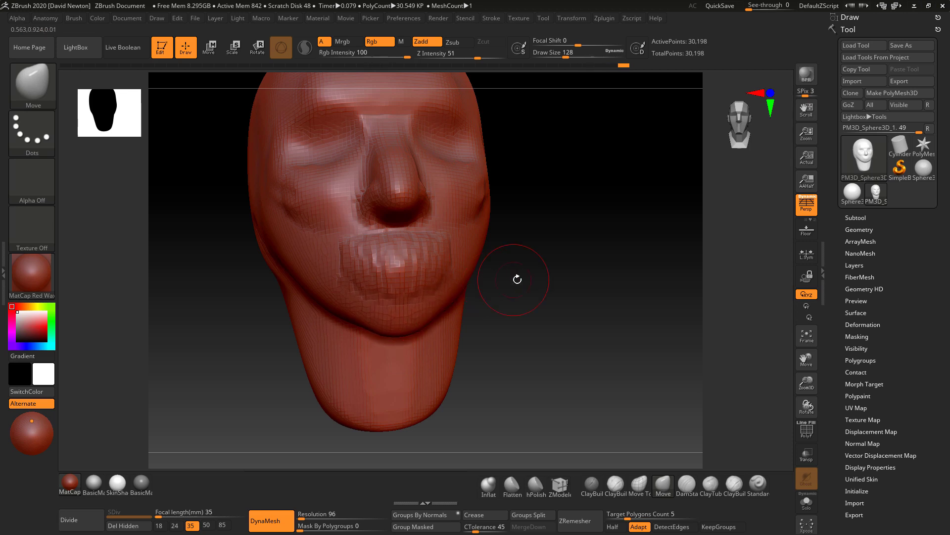
Remesh the head with DynaMesh and smooth the mouth mound and cheeks at draw size 128.
mouse_move(518, 280)
left_mouse_down("ctrl")
mouse_move(526, 333)
mouse_move(529, 322)
left_mouse_up("ctrl")
mouse_move(371, 276)
left_mouse_down("shift")
mouse_move(296, 203)
mouse_move(289, 180)
left_mouse_up("shift")
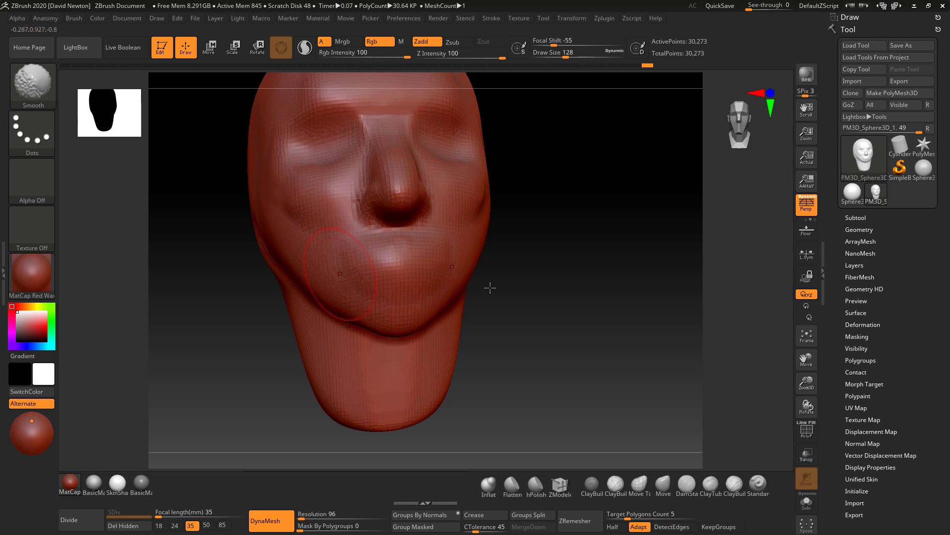
mouse_move(490, 287)
left_mouse_down()
mouse_move(558, 304)
mouse_move(556, 295)
mouse_move(558, 306)
mouse_move(485, 280)
left_mouse_up()
mouse_move(417, 270)
left_mouse_down("shift")
mouse_move(434, 238)
mouse_move(410, 208)
mouse_move(396, 250)
mouse_move(386, 236)
left_mouse_up("shift")
Compare the head's proportions at focal lengths of 24, 35 and 50 mm.
left_click(175, 525)
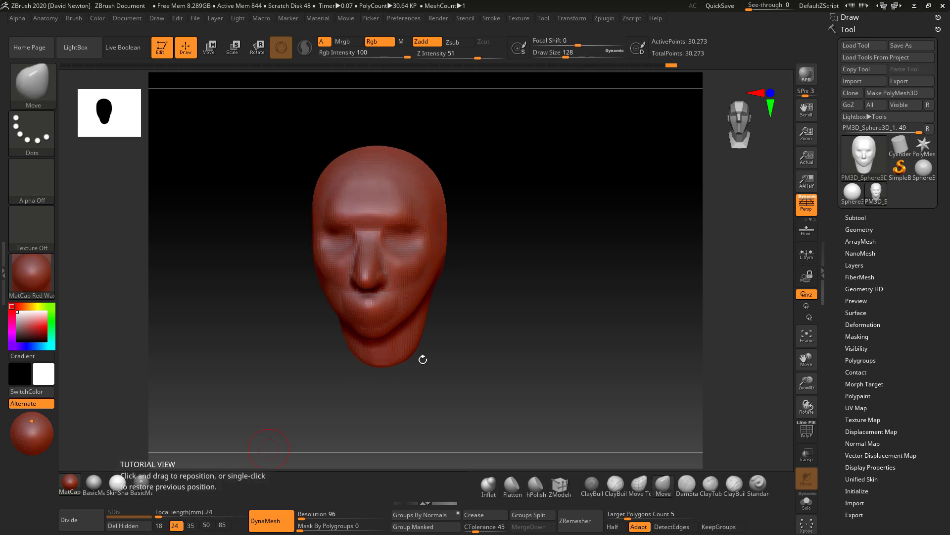
left_click(191, 525)
left_click(206, 525)
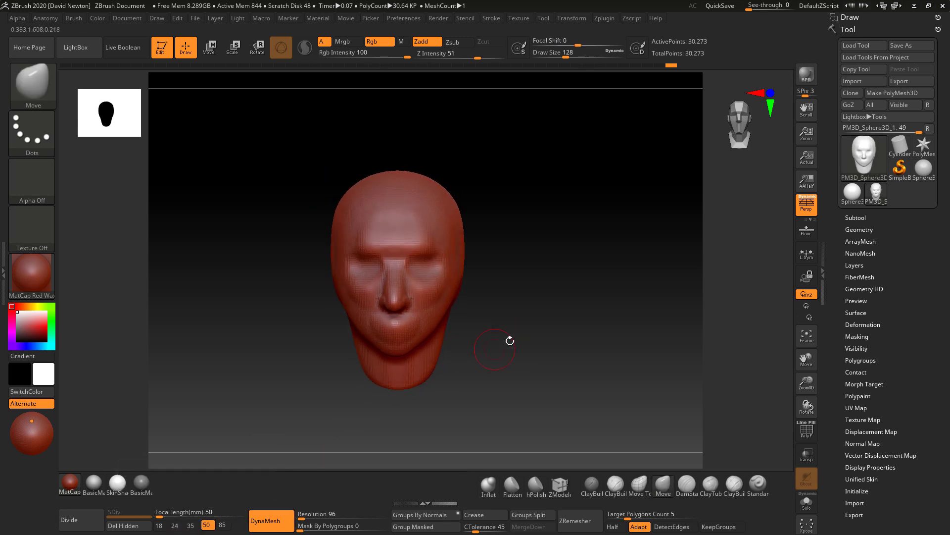
Adjust the side of the face in three-quarter view with the Move brush at draw sizes 344 and 207, and set the focal length to 35 mm.
key("space")
left_click_drag(529, 317, 535, 317)
left_click_drag(555, 325, 512, 328)
key("space")
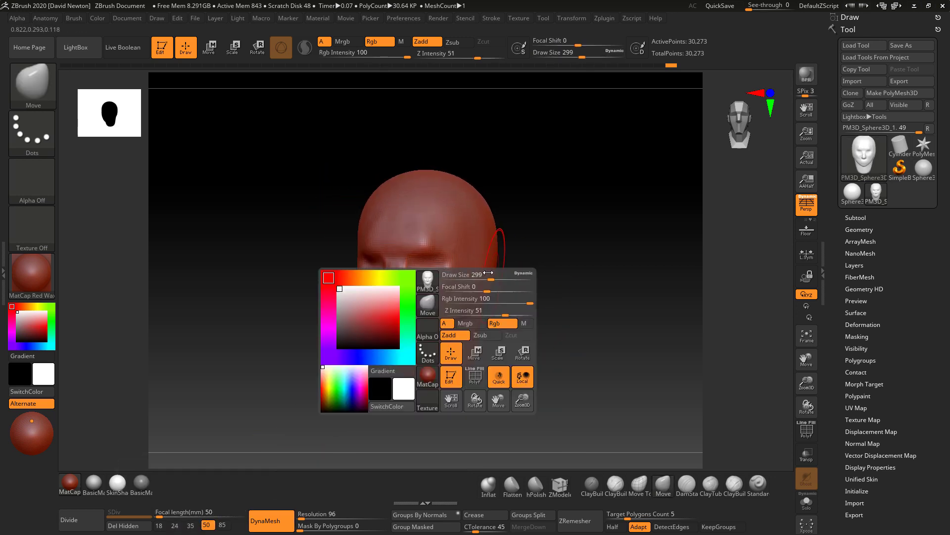
left_click_drag(478, 276, 493, 276)
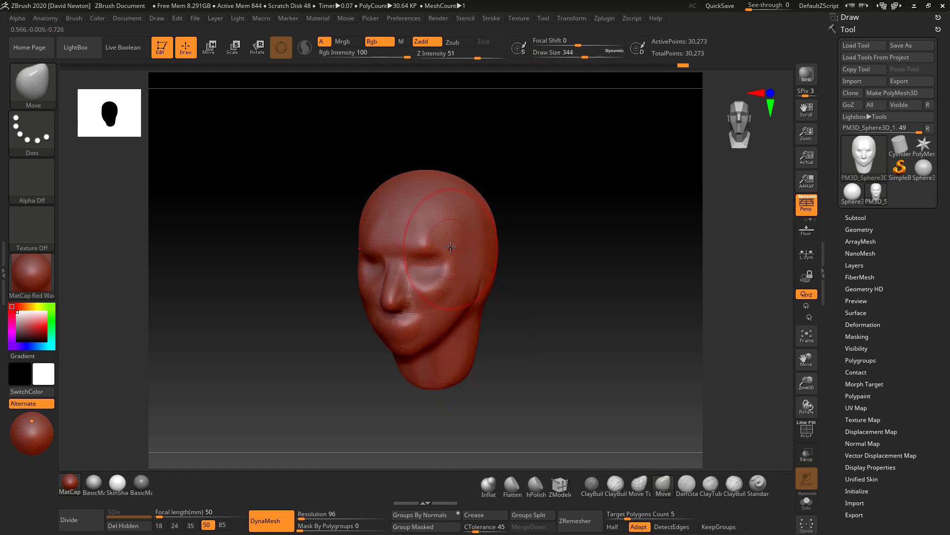
key("space")
left_click_drag(451, 246, 422, 243)
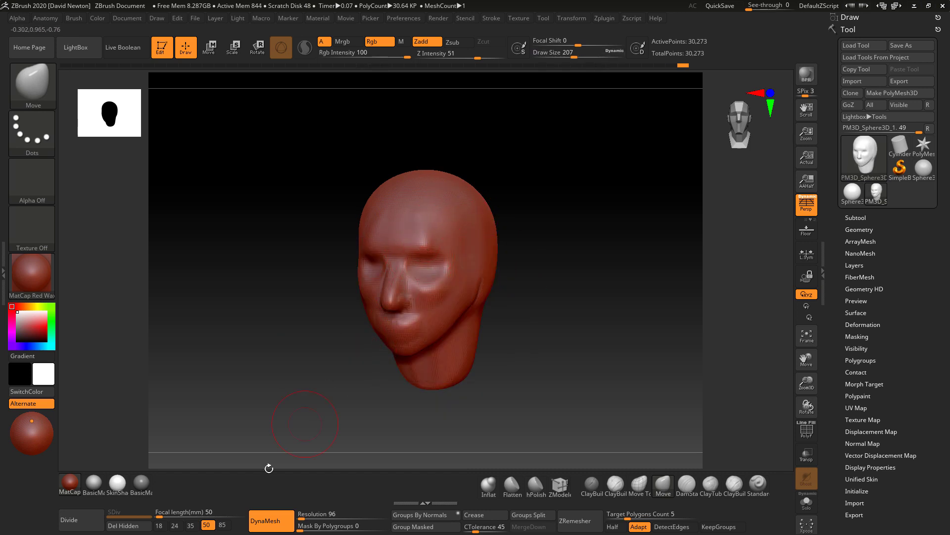
left_click(194, 526)
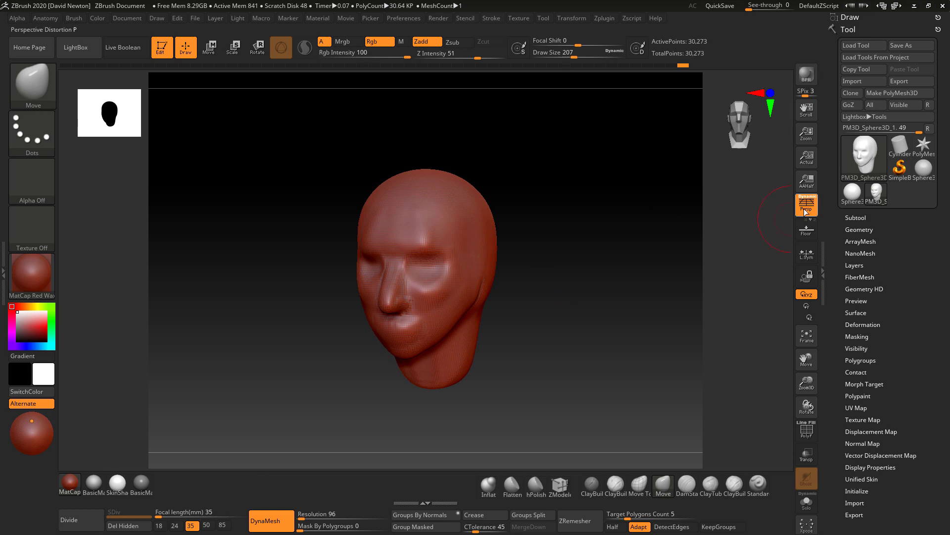
Carve the line between the lips across the mouth mound with the DamStandard brush at draw size 44.
left_click_drag(638, 267, 555, 304)
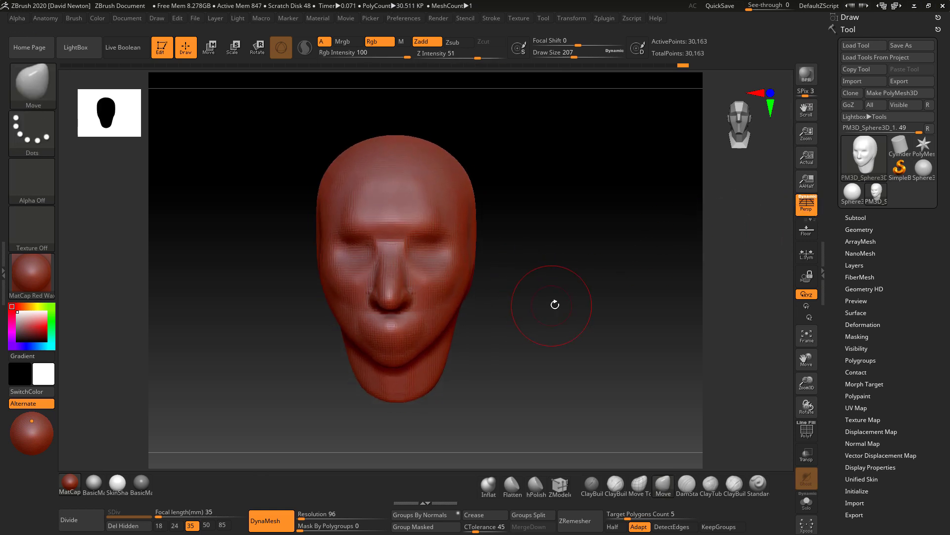
right_click(552, 304)
left_click_drag(615, 287, 621, 292)
left_click(687, 485)
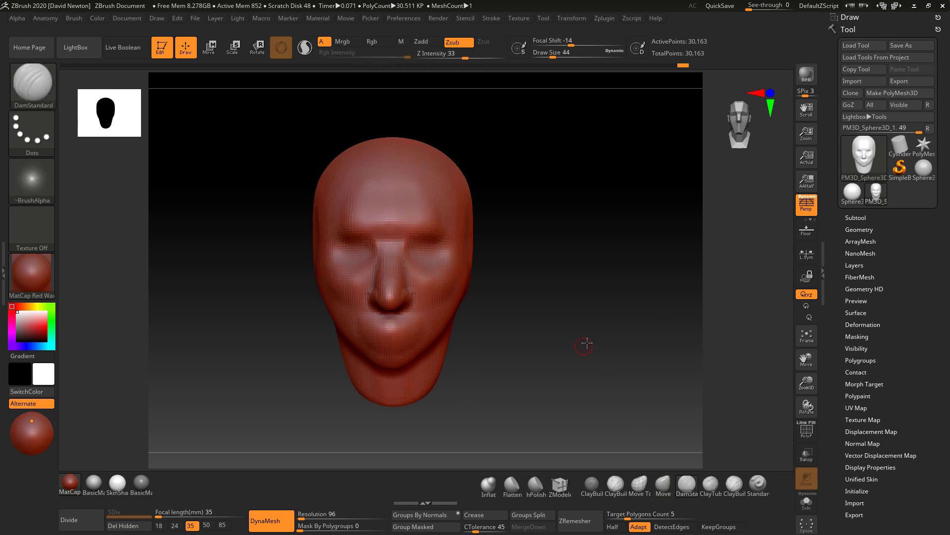
left_click_drag(587, 342, 545, 341)
mouse_move(391, 335)
left_mouse_down()
mouse_move(402, 335)
mouse_move(357, 337)
mouse_move(415, 337)
left_mouse_up()
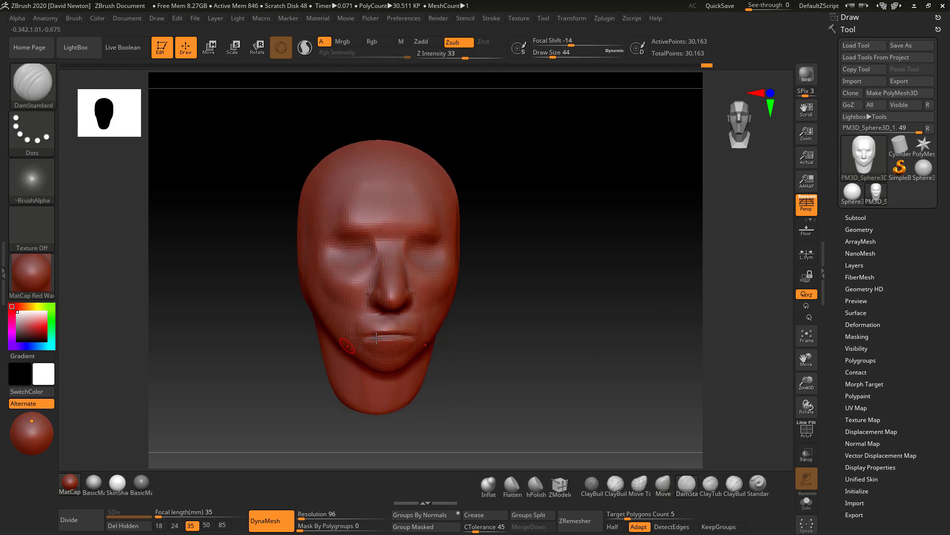
left_click_drag(530, 320, 495, 339)
left_click_drag(362, 339, 418, 337)
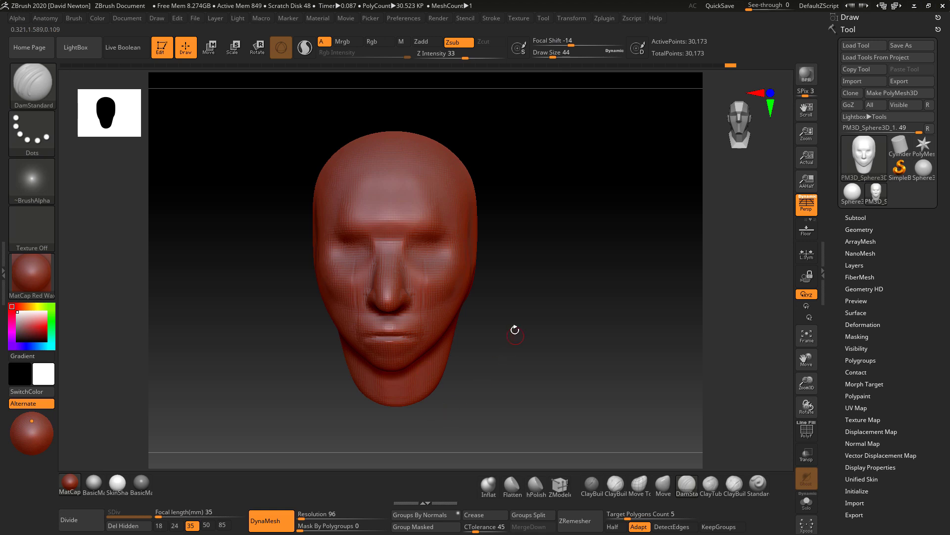
left_click_drag(515, 330, 510, 341, "alt")
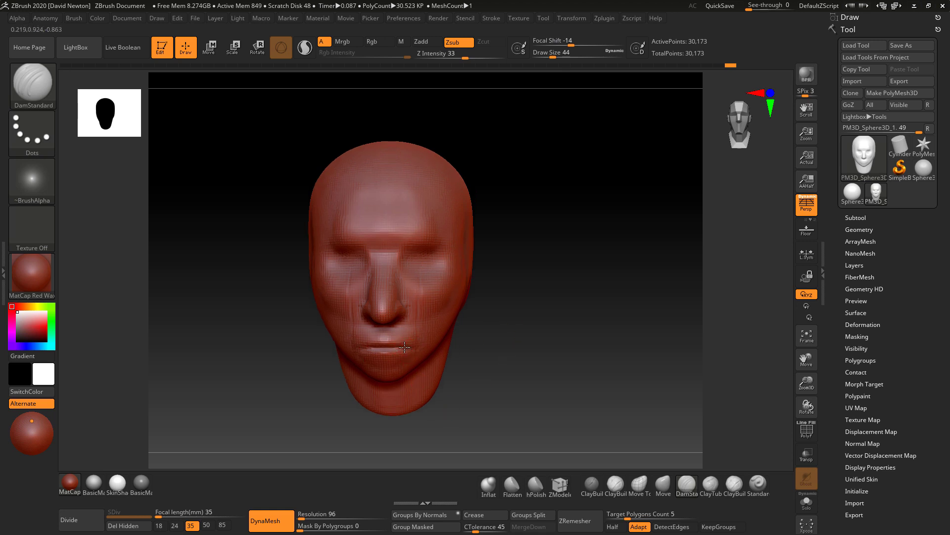
left_click_drag(571, 355, 399, 347)
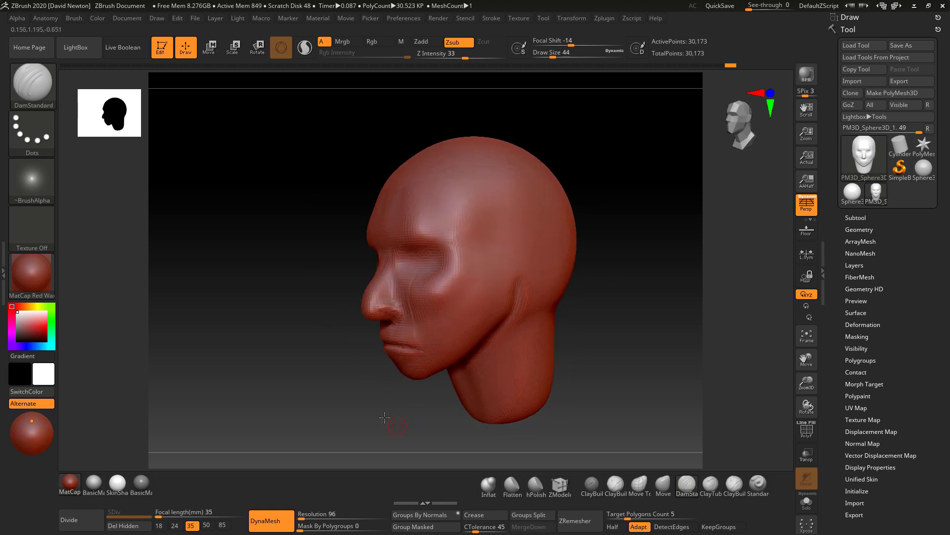
left_click_drag(385, 417, 461, 347)
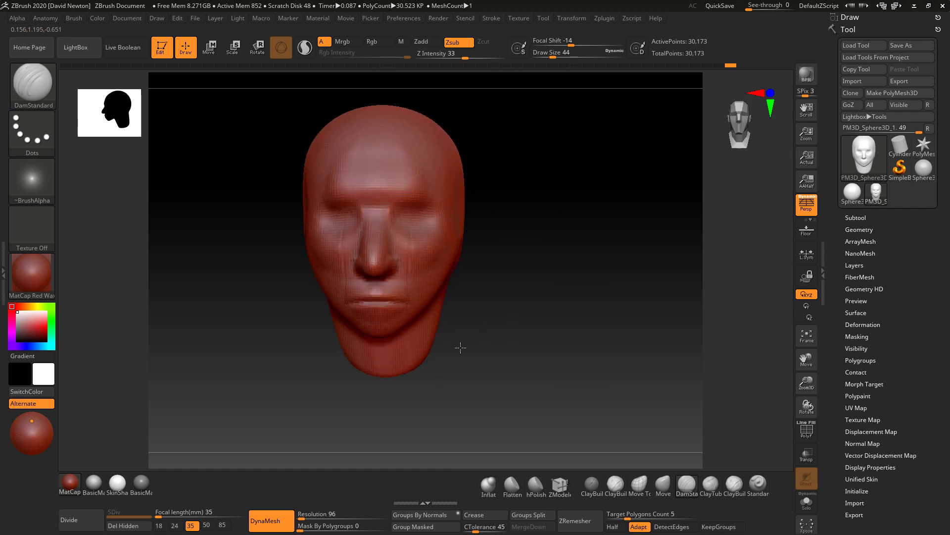
Build up the area between nose and upper lip with ClayTubes at draw size 68, remesh with DynaMesh and smooth it.
mouse_move(504, 306)
left_mouse_down("alt")
mouse_move(520, 317)
mouse_move(527, 303)
left_mouse_up("alt")
key("s")
mouse_move(554, 322)
left_mouse_down()
mouse_move(488, 327)
mouse_move(585, 339)
mouse_move(556, 310)
mouse_move(566, 314)
left_mouse_up()
left_click(536, 484)
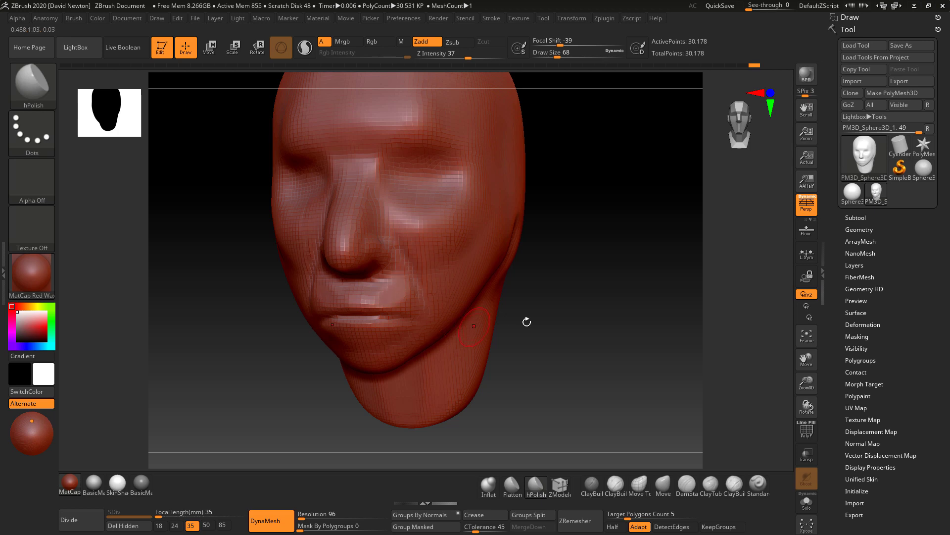
left_click(712, 486)
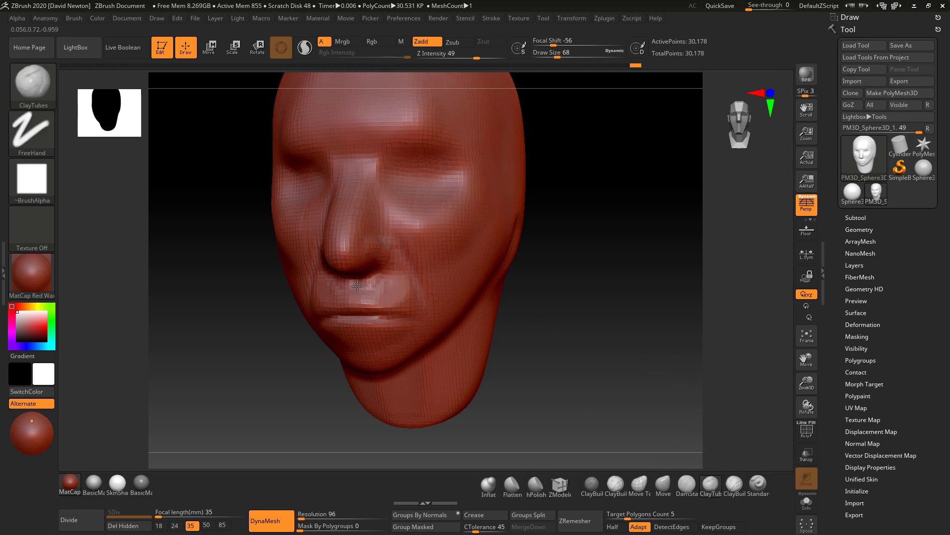
left_click_drag(374, 284, 384, 288)
left_click_drag(567, 296, 582, 338, "ctrl")
left_click_drag(369, 291, 401, 290, "shift")
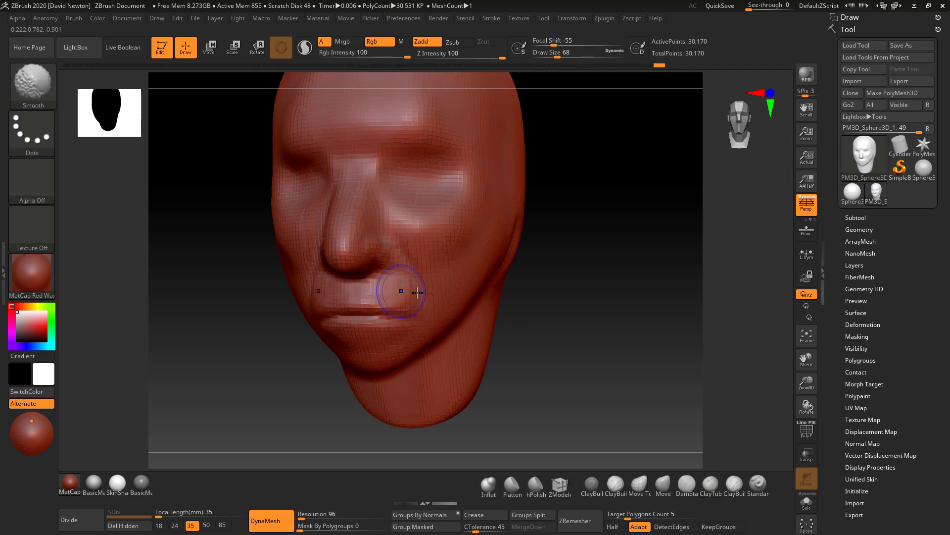
Reshape the nose and its sides from the front with the Move brush at draw sizes 132 and 97.
mouse_move(570, 342)
left_mouse_down()
mouse_move(564, 351)
mouse_move(579, 314)
mouse_move(563, 310)
mouse_move(578, 290)
mouse_move(658, 379)
left_mouse_up()
key("b")
key("m")
key("v")
key("space")
left_click_drag(442, 260, 432, 260)
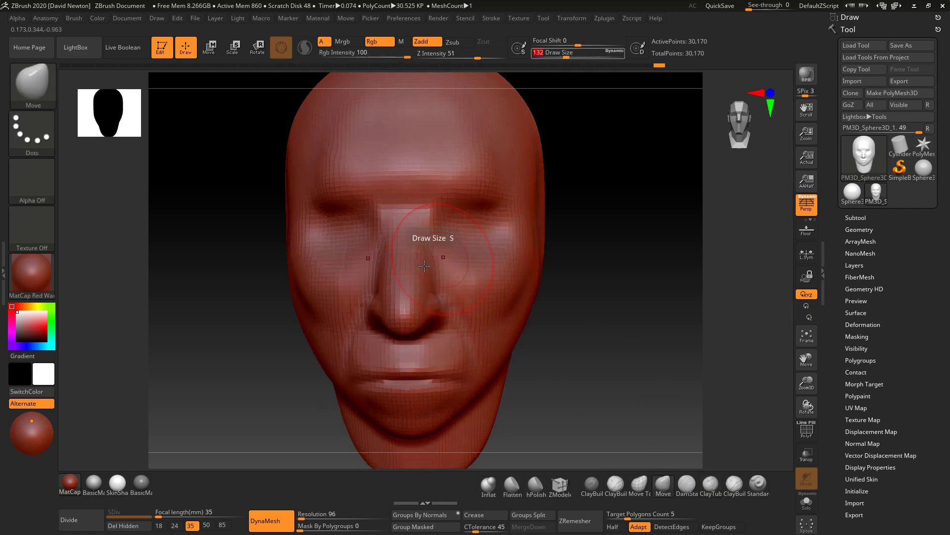
key("space")
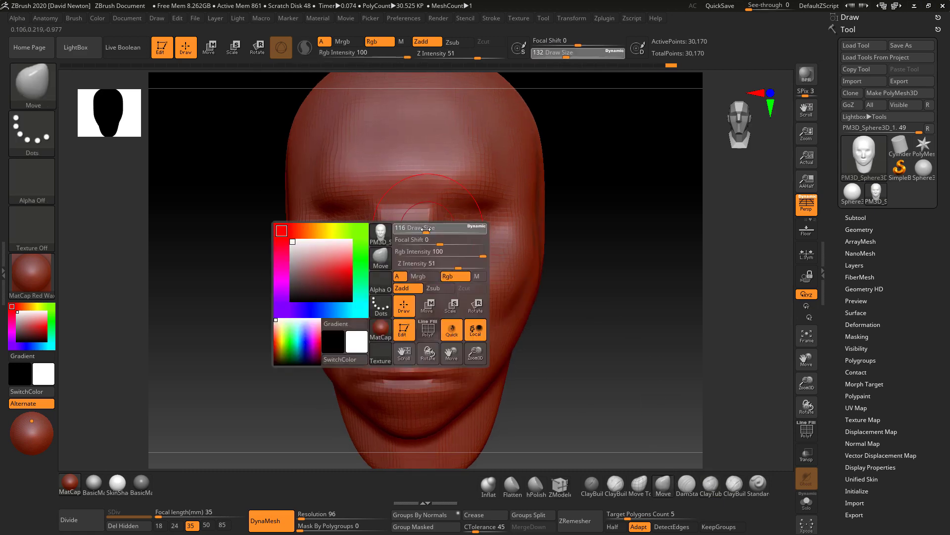
left_click_drag(446, 203, 433, 203)
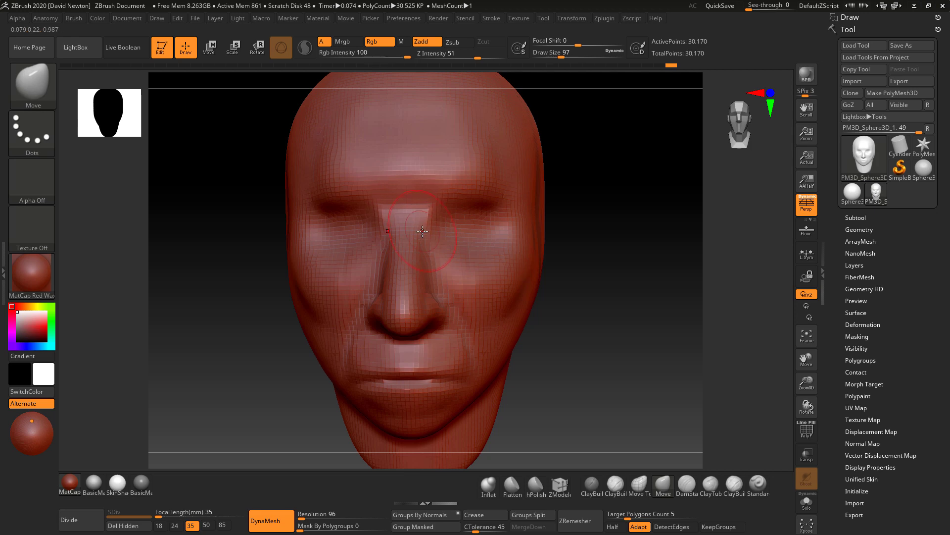
Refine the nose bridge and inner brow from front, profile and three-quarter views with the Move brush at draw sizes 77 and 97.
left_click_drag(567, 263, 557, 264)
key("space")
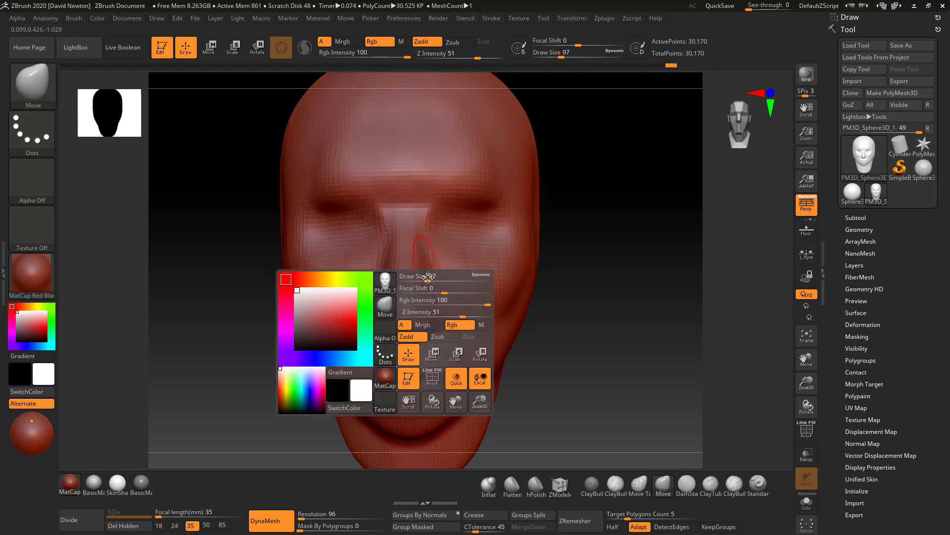
left_click_drag(431, 276, 422, 275)
left_click_drag(604, 262, 584, 260, "shift")
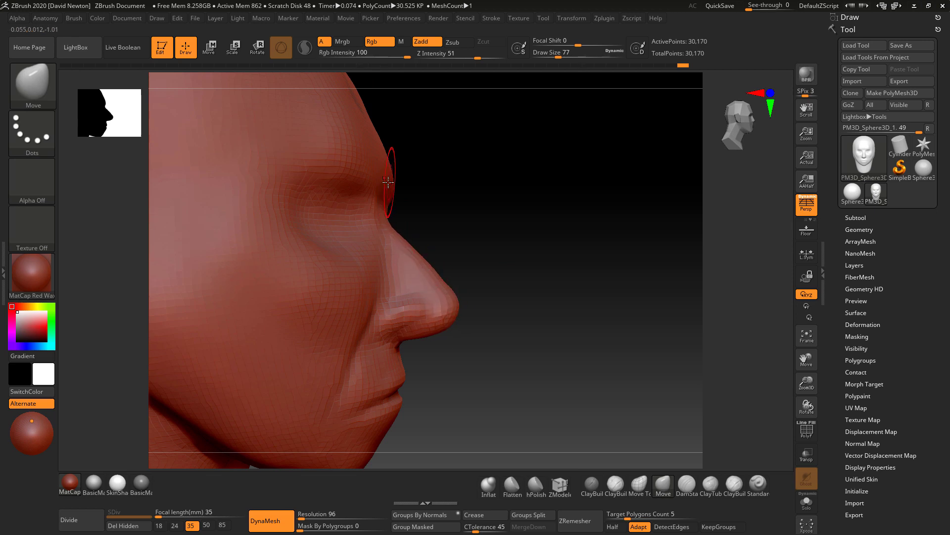
left_click_drag(526, 239, 412, 208)
key("space")
left_click(420, 212)
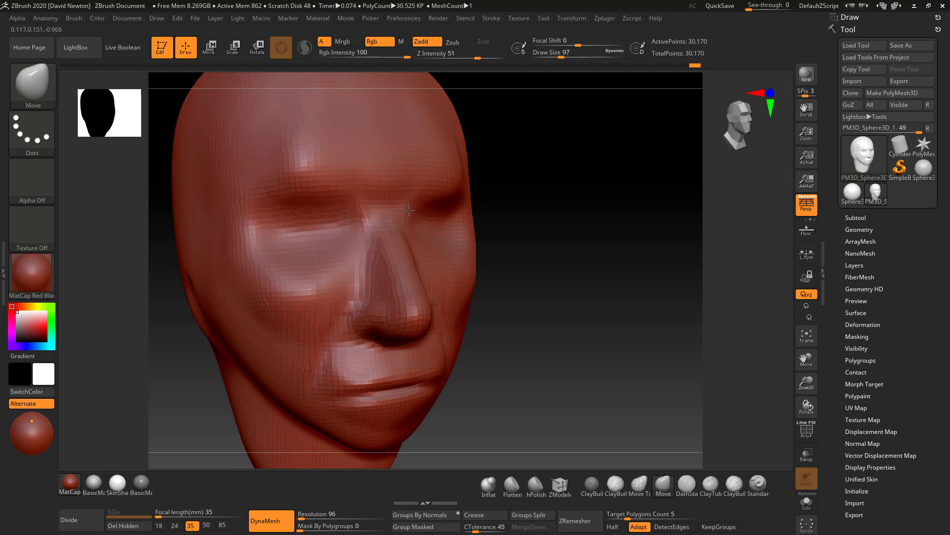
mouse_move(564, 290)
left_mouse_down()
mouse_move(604, 287)
mouse_move(557, 259)
mouse_move(577, 297)
left_mouse_up()
Build up rounded eyeball forms in the sockets with ClayTubes at draw size 97, remeshing with DynaMesh and smoothing.
left_click(716, 495)
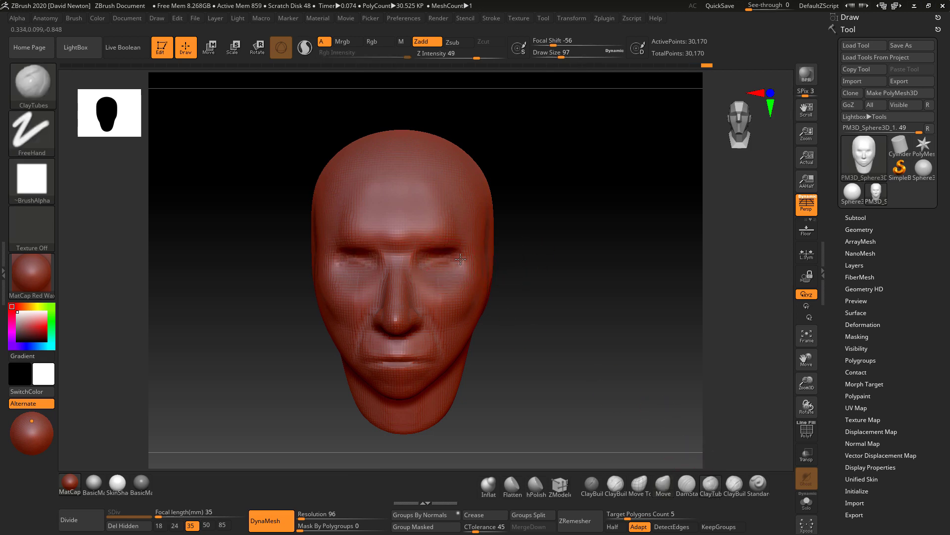
left_click_drag(460, 259, 416, 274)
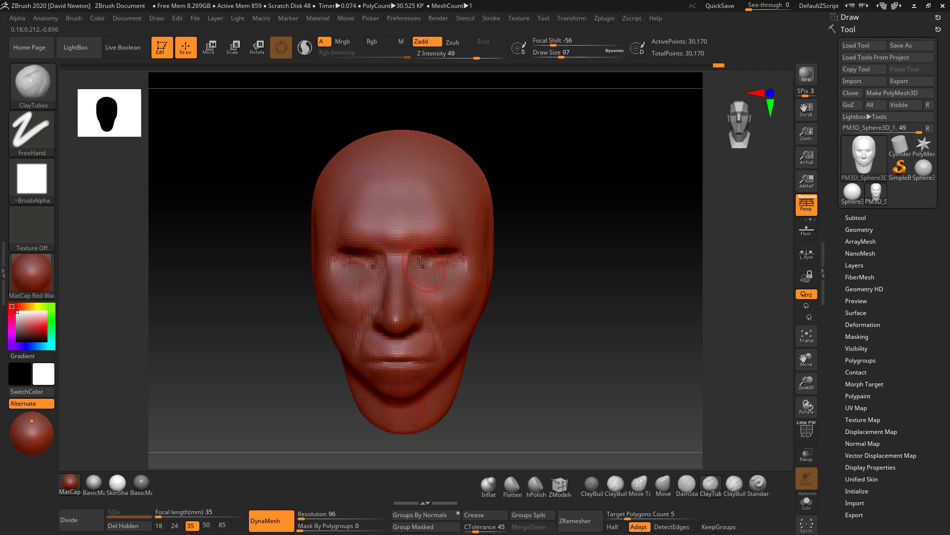
left_click_drag(527, 301, 560, 316, "ctrl")
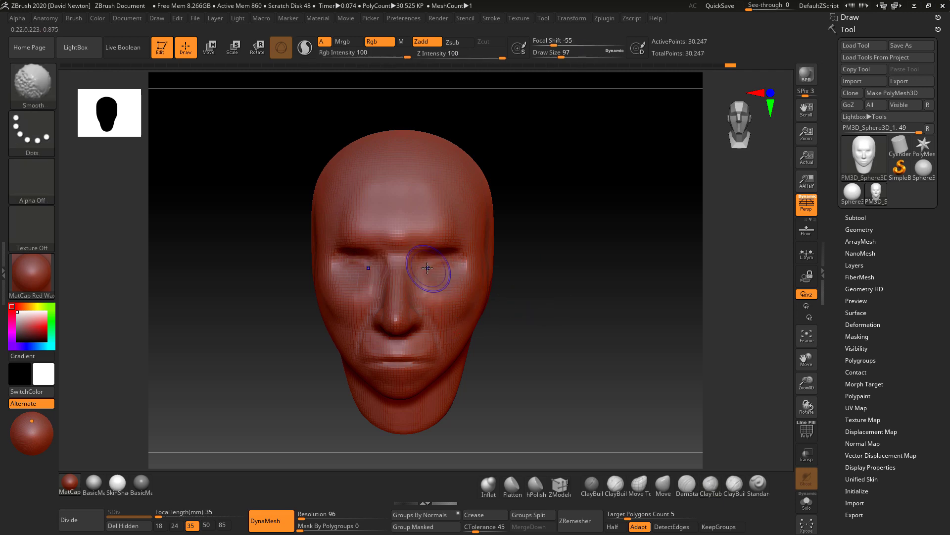
mouse_move(437, 271)
left_mouse_down("shift")
mouse_move(425, 287)
mouse_move(443, 297)
left_mouse_up("shift")
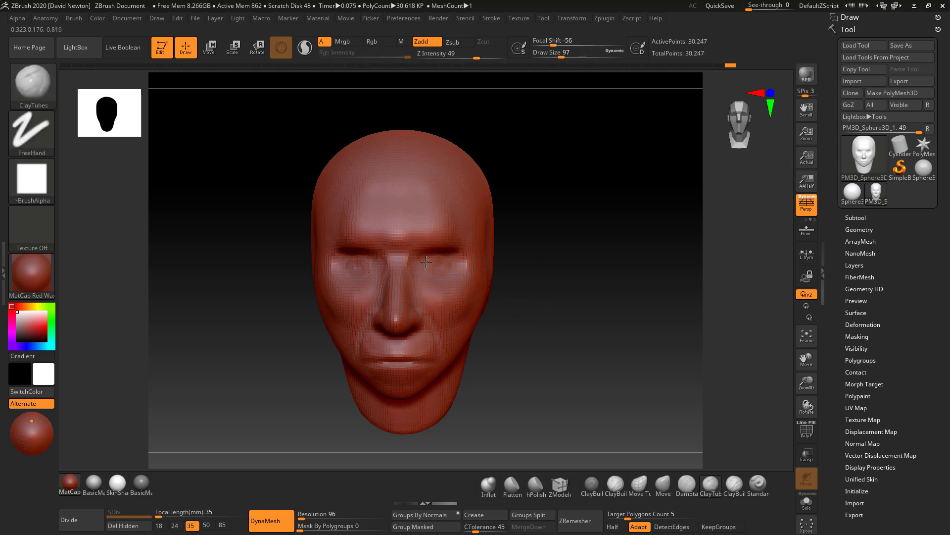
mouse_move(436, 261)
left_mouse_down()
mouse_move(427, 270)
mouse_move(443, 262)
mouse_move(430, 271)
mouse_move(443, 269)
mouse_move(435, 264)
mouse_move(440, 272)
left_mouse_up()
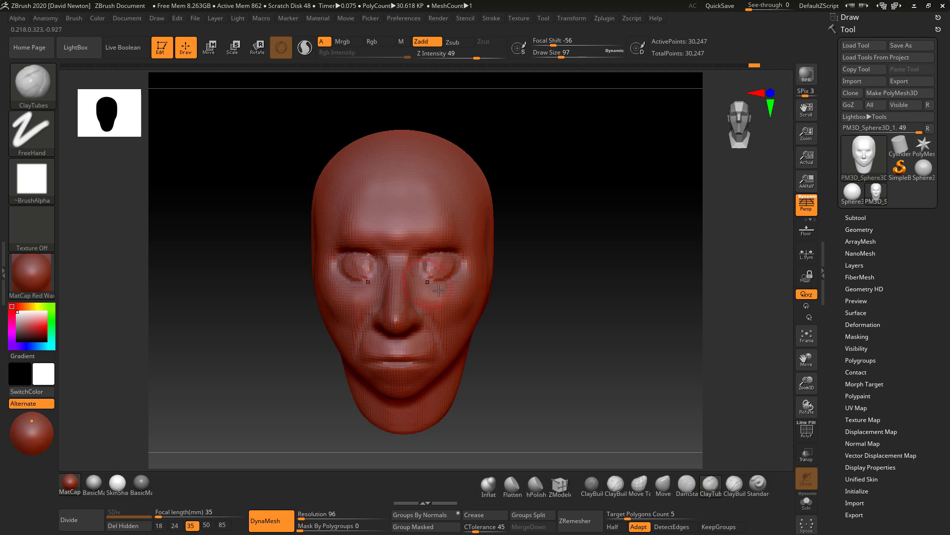
mouse_move(548, 292)
left_mouse_down("ctrl")
mouse_move(548, 326)
mouse_move(547, 278)
mouse_move(535, 272)
mouse_move(548, 293)
mouse_move(497, 339)
left_mouse_up("ctrl")
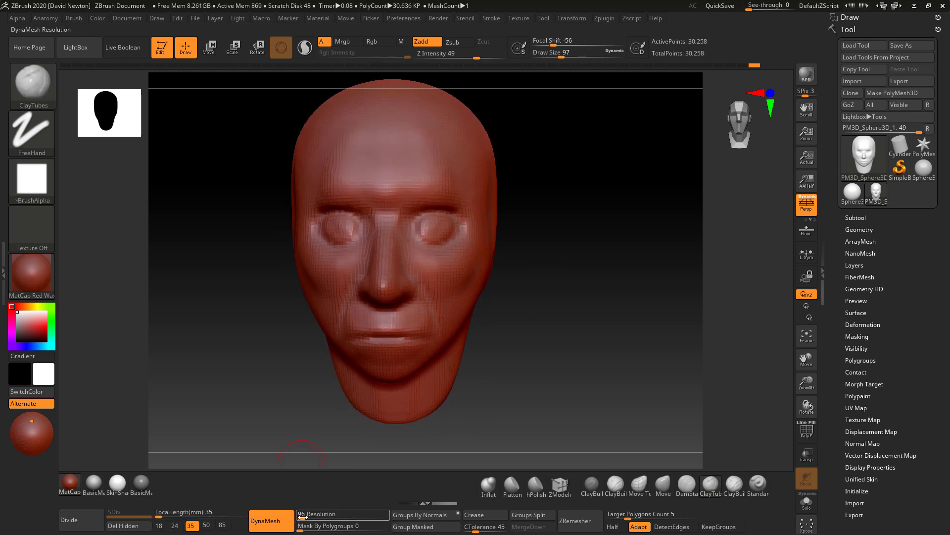
Raise the DynaMesh resolution to 152, remesh the head, and smooth the eyes, nose and mouth area at draw size 97.
left_click_drag(300, 517, 301, 516)
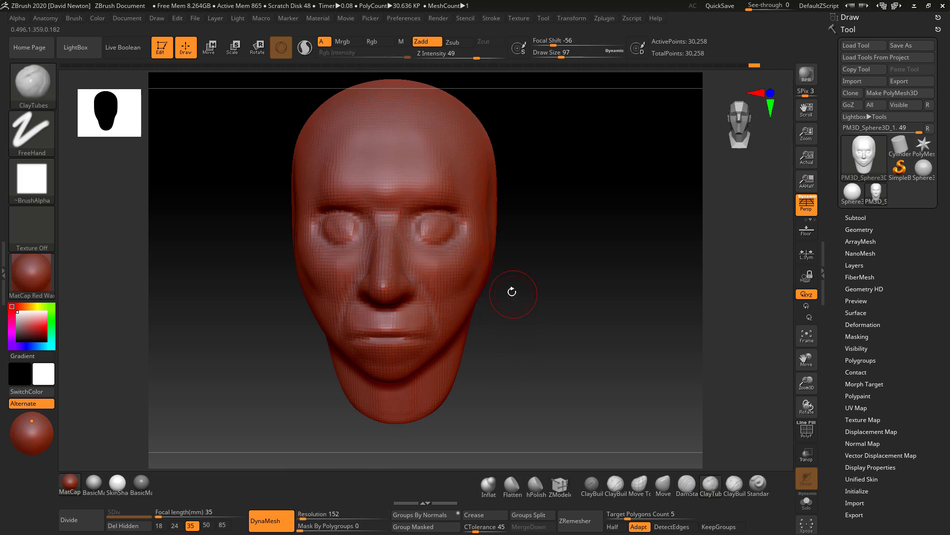
left_click_drag(520, 312, 520, 270, "ctrl")
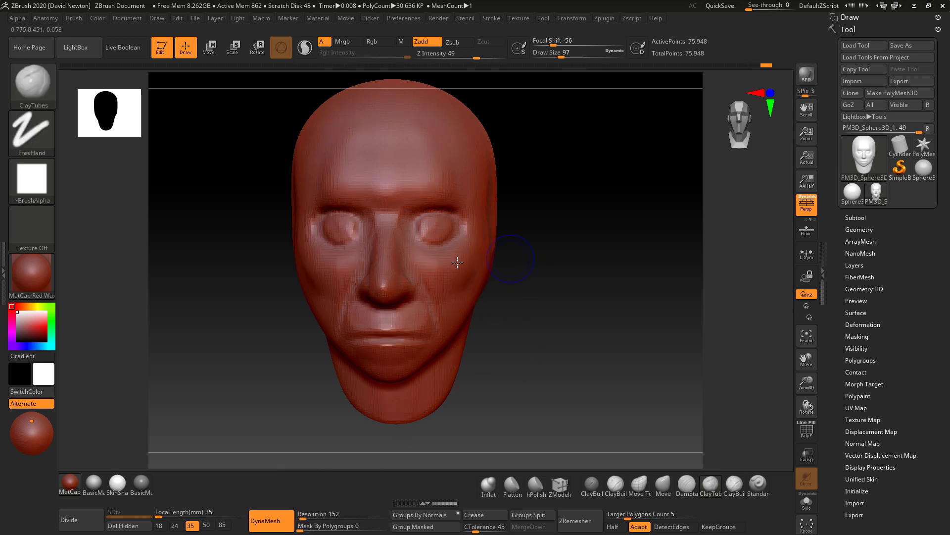
mouse_move(435, 245)
left_mouse_down("shift")
mouse_move(425, 224)
mouse_move(460, 230)
mouse_move(403, 195)
left_mouse_up("shift")
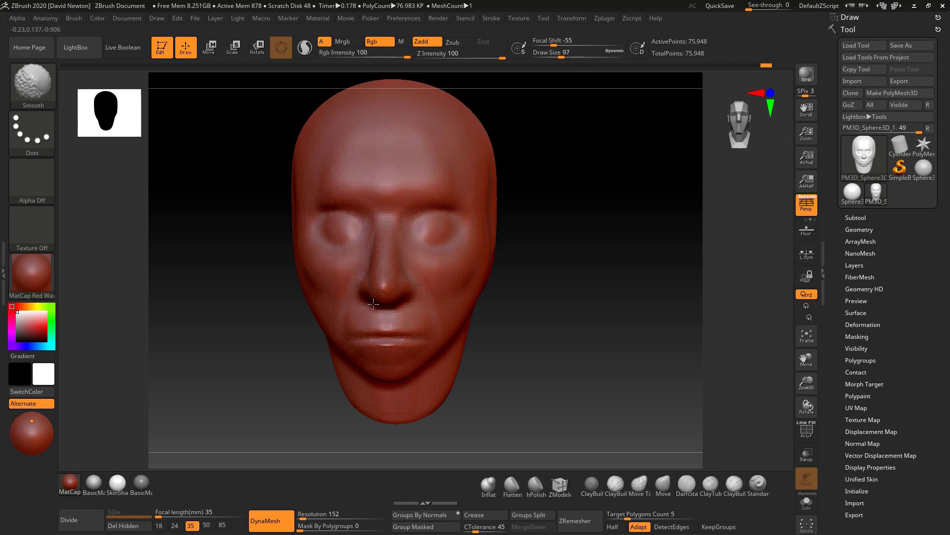
mouse_move(373, 304)
left_mouse_down("shift")
mouse_move(391, 340)
mouse_move(435, 352)
mouse_move(474, 263)
left_mouse_up("shift")
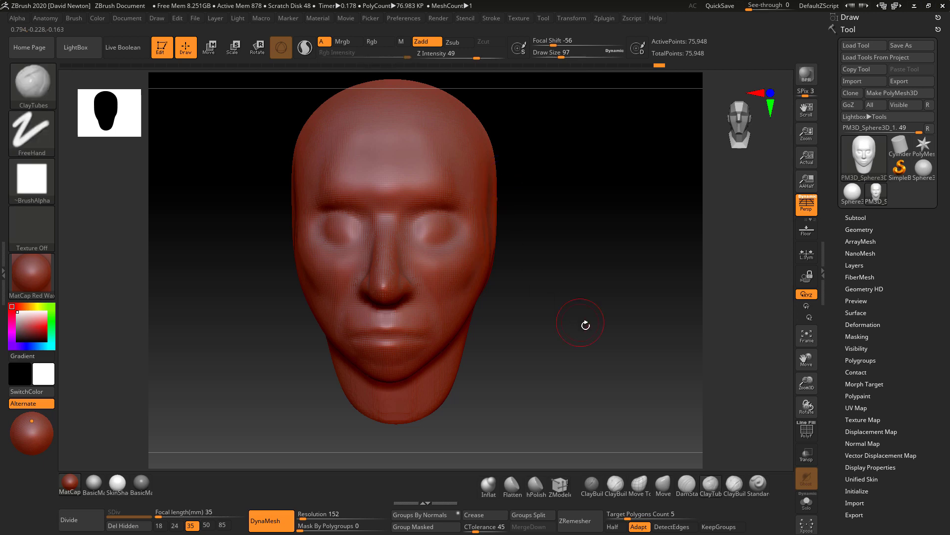
Adjust the face and nose profile from the side with the Move brush at draw sizes 305 and 149.
mouse_move(585, 325)
left_mouse_down("alt")
mouse_move(539, 299)
mouse_move(528, 312)
mouse_move(533, 302)
mouse_move(569, 299)
mouse_move(529, 280)
mouse_move(552, 297)
mouse_move(594, 292)
mouse_move(641, 386)
left_mouse_up("alt")
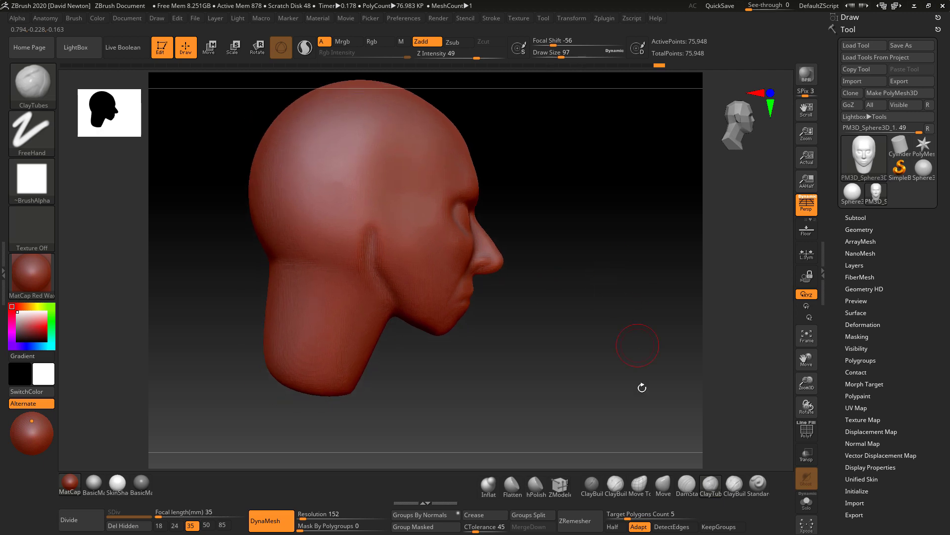
left_click(664, 486)
key("space")
mouse_move(547, 277)
left_mouse_down()
mouse_move(558, 277)
mouse_move(556, 310)
mouse_move(568, 303)
left_mouse_up()
key("space")
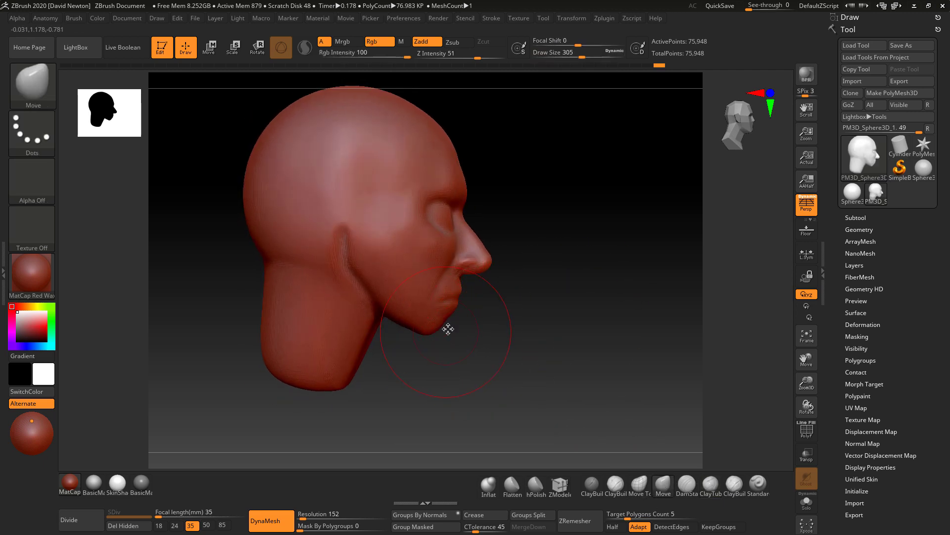
key("space")
mouse_move(448, 329)
left_mouse_down()
mouse_move(434, 329)
mouse_move(471, 347)
left_mouse_up()
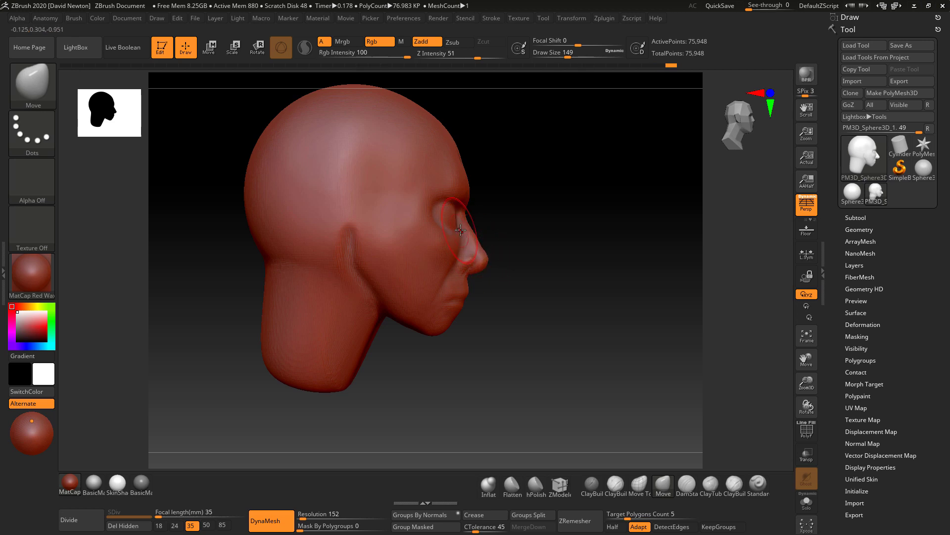
Push back the area below the eye in profile with the Move brush at draw size 112.
key("space")
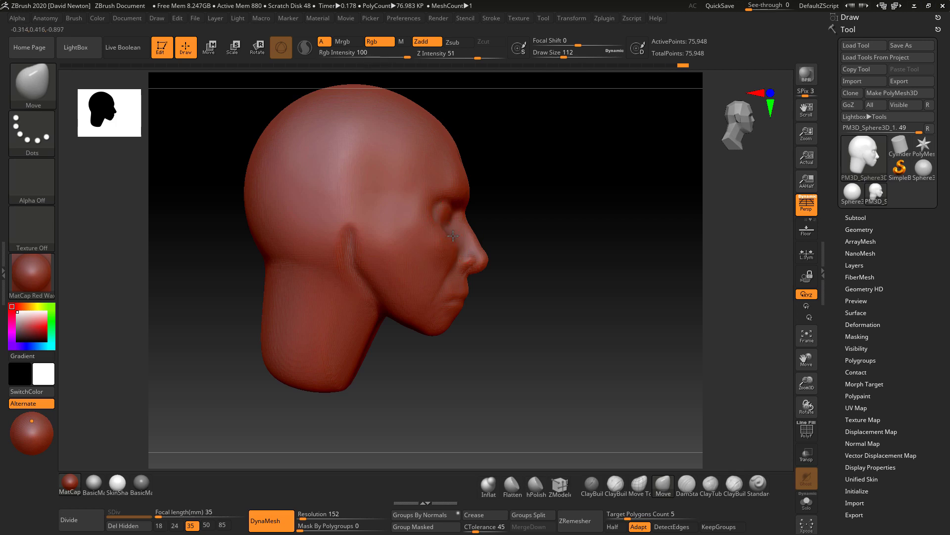
left_click_drag(450, 241, 438, 256)
left_click_drag(550, 299, 547, 274)
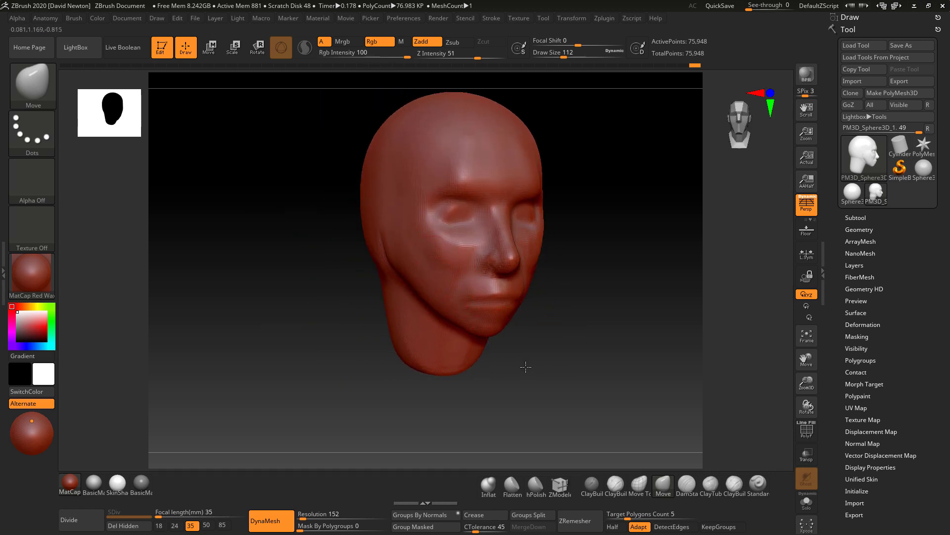
Reshape the cheek beside the nose in near-profile view with the Move brush at draw size 177.
left_click_drag(526, 367, 494, 397, "alt")
left_click_drag(546, 335, 420, 345)
left_click_drag(425, 391, 424, 404)
key("space")
left_click_drag(464, 329, 471, 328)
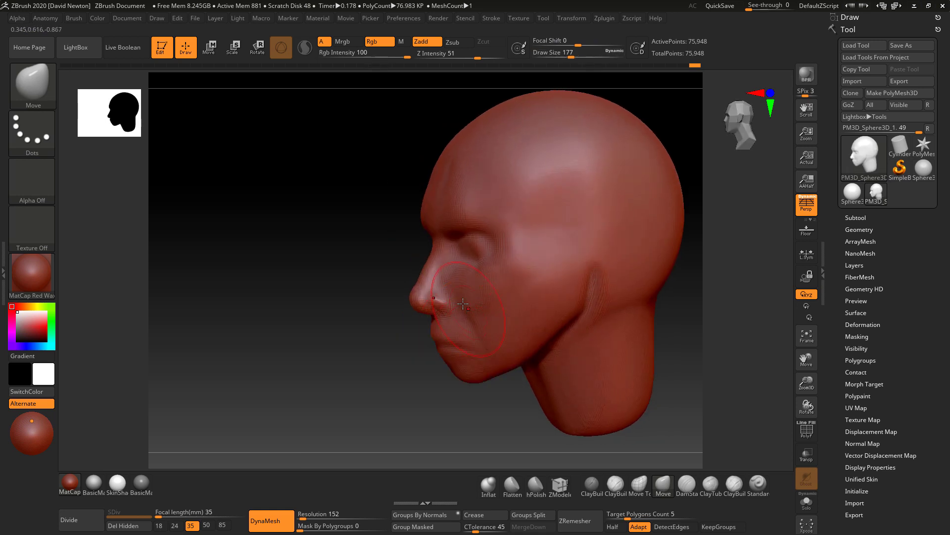
left_click_drag(454, 290, 453, 289)
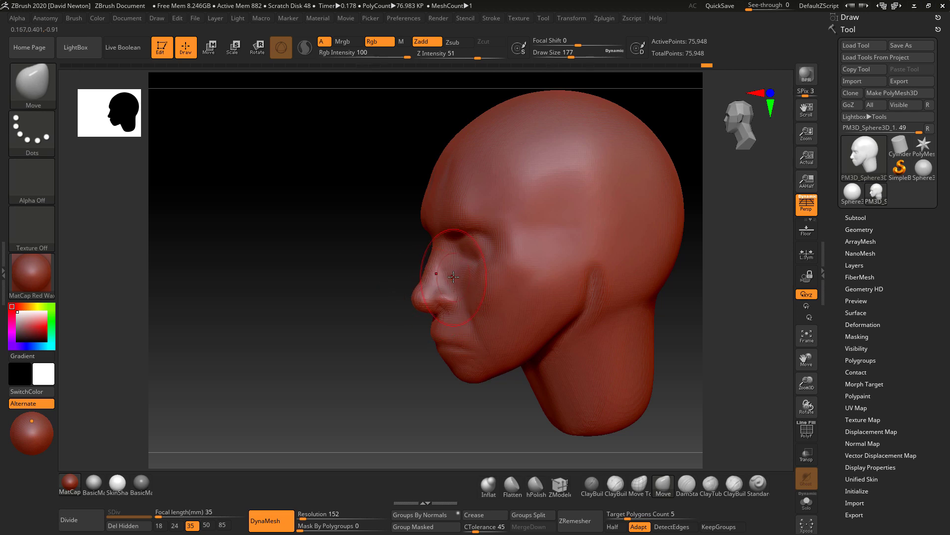
Pull the cheek back with the Move brush at draw size 112, and smooth the areas below the eyes and beside the nose.
key("space")
left_click_drag(462, 274, 455, 274)
left_click_drag(386, 380, 486, 391)
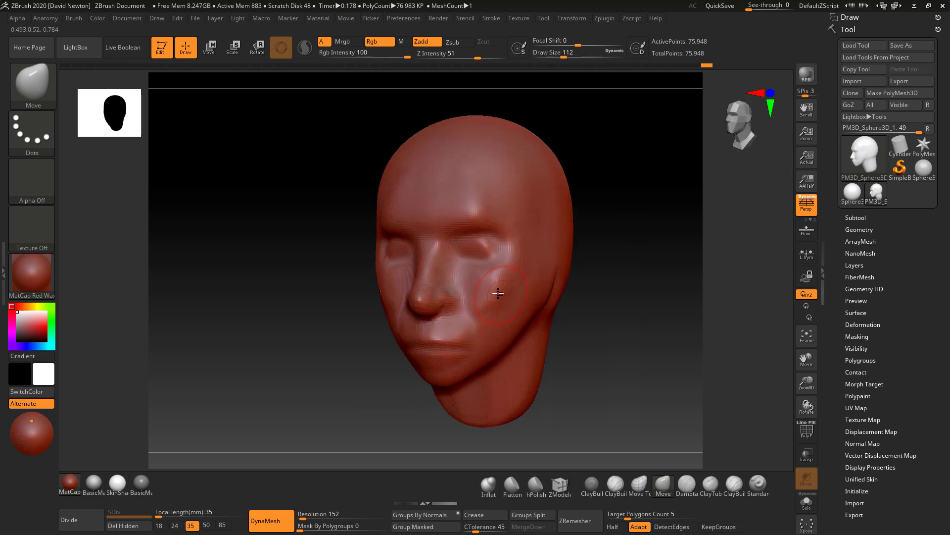
key("shift")
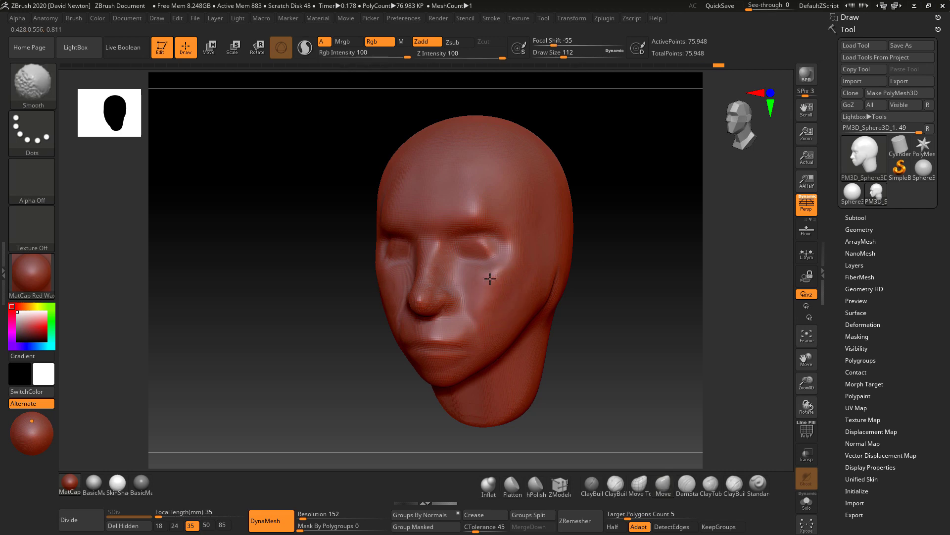
mouse_move(494, 275)
left_mouse_down("shift")
mouse_move(489, 250)
mouse_move(484, 261)
left_mouse_up("shift")
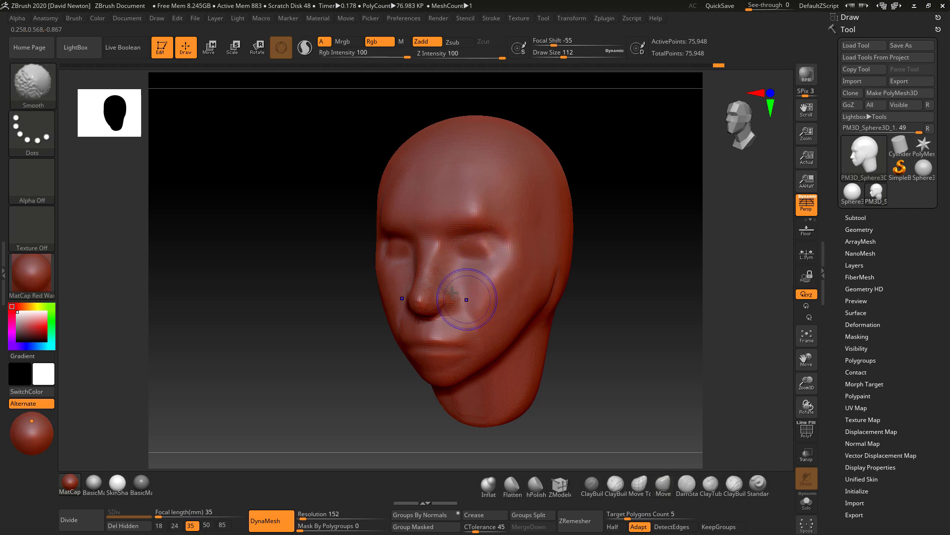
mouse_move(465, 299)
left_mouse_down("shift")
mouse_move(438, 277)
mouse_move(440, 303)
left_mouse_up("shift")
mouse_move(588, 306)
left_mouse_down("shift")
mouse_move(612, 311)
mouse_move(595, 307)
mouse_move(584, 340)
left_mouse_up("shift")
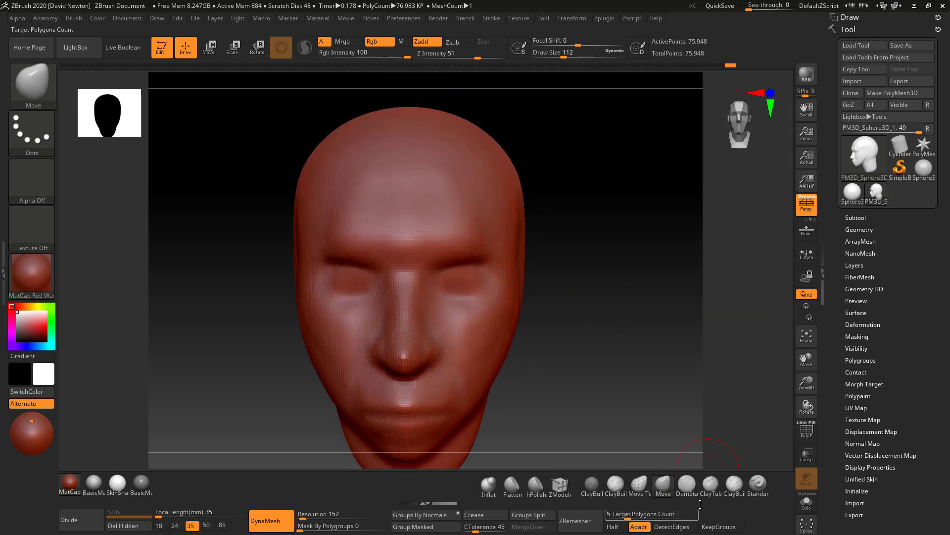
Build up the inner eye corners with ClayTubes at draw size 39, remesh the head and smooth the added clay.
left_click(689, 488)
key("space")
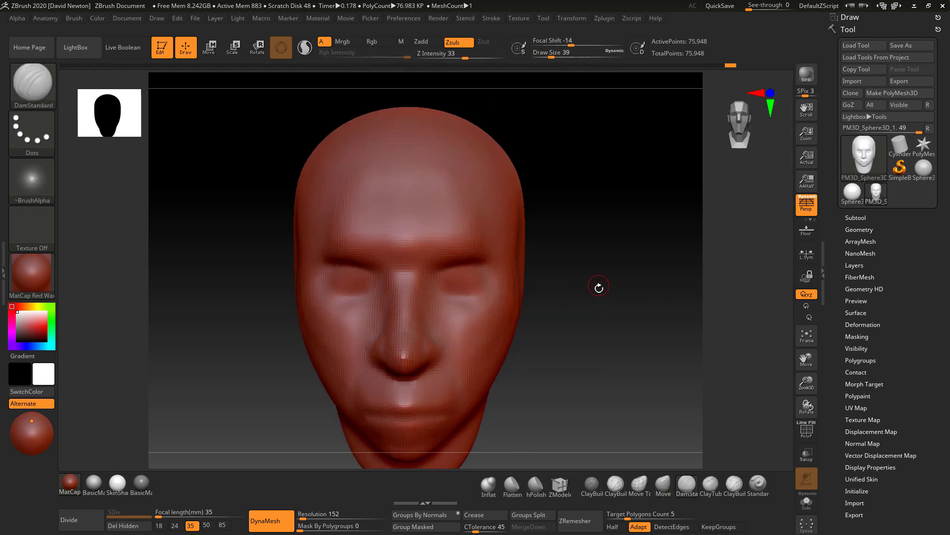
left_click(710, 485)
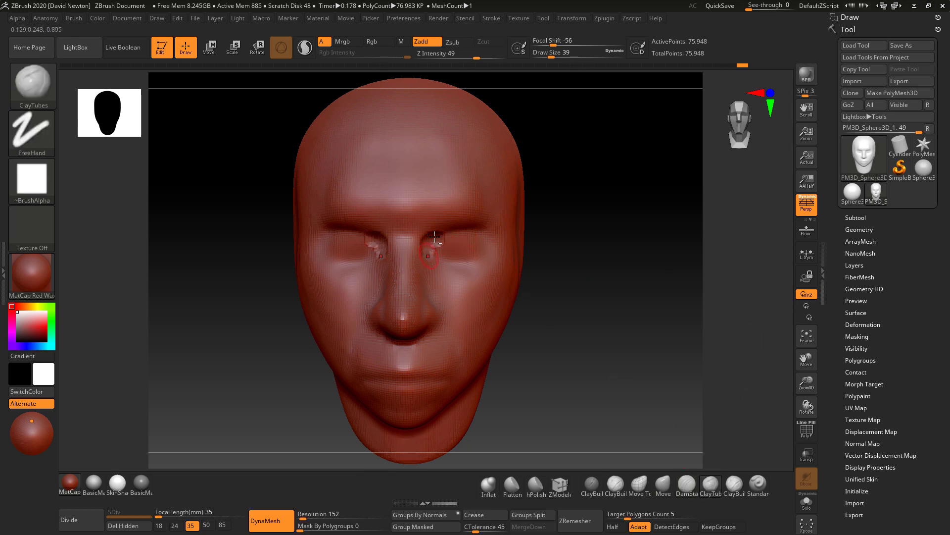
left_click_drag(453, 232, 430, 270)
left_click_drag(571, 283, 575, 316, "ctrl")
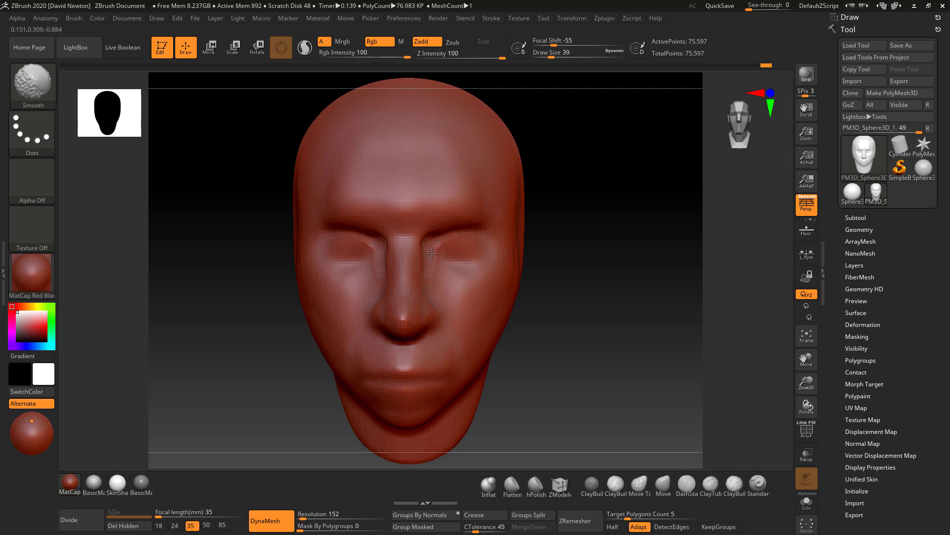
key("shift")
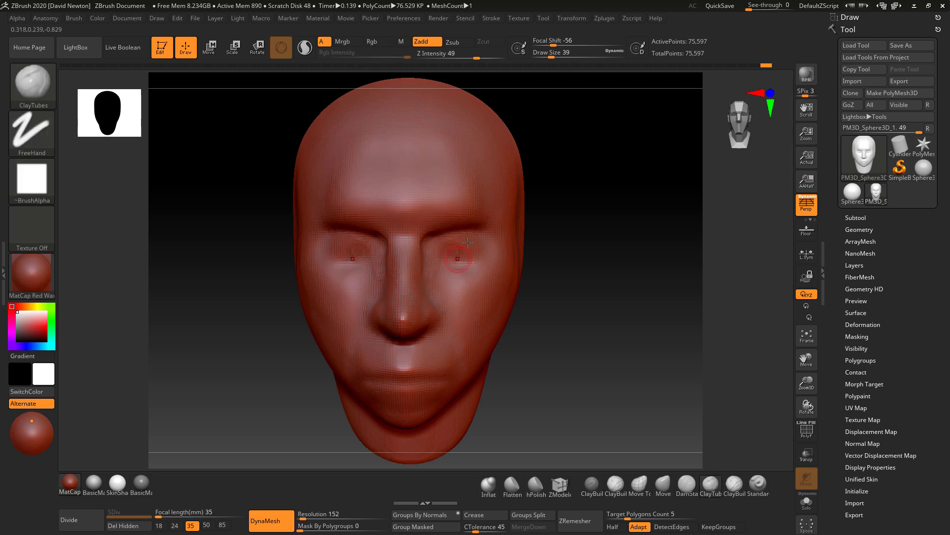
Fill the eye sockets with rounded eyeball forms using ClayTubes at draw size 39, remesh and smooth them.
mouse_move(468, 243)
left_mouse_down()
mouse_move(459, 251)
mouse_move(458, 240)
mouse_move(463, 257)
mouse_move(453, 245)
left_mouse_up()
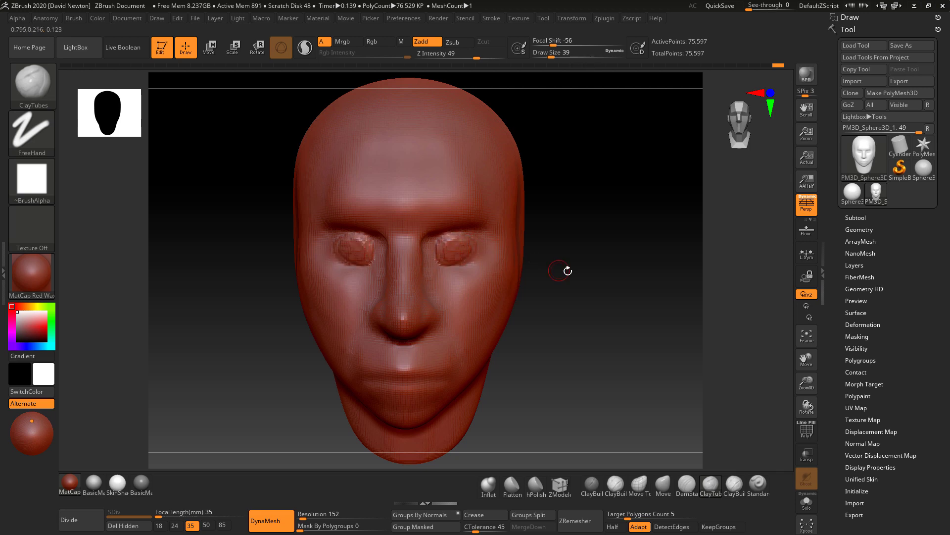
left_click_drag(568, 298, 579, 290, "ctrl")
mouse_move(446, 250)
left_mouse_down("shift")
mouse_move(463, 239)
mouse_move(451, 252)
left_mouse_up("shift")
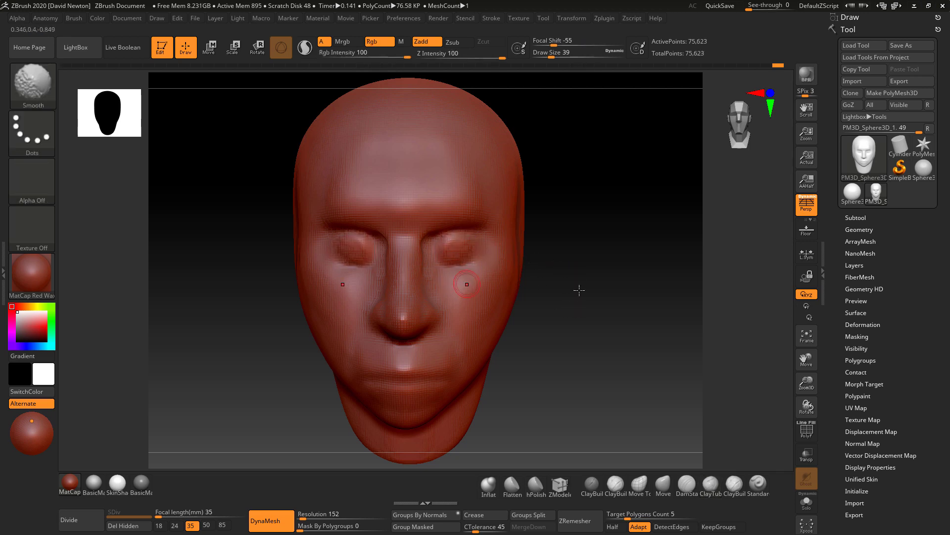
Add upper and lower eyelids around the eyeballs with ClayTubes at draw size 18, and remesh the head.
left_click_drag(578, 299, 563, 272, "alt")
key("space")
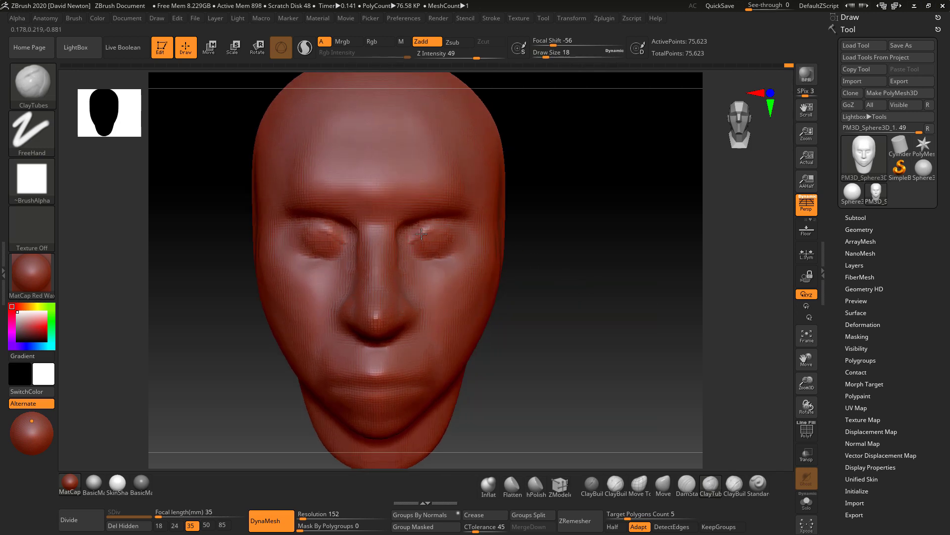
key("ctrl+z")
key("ctrl+shift+z")
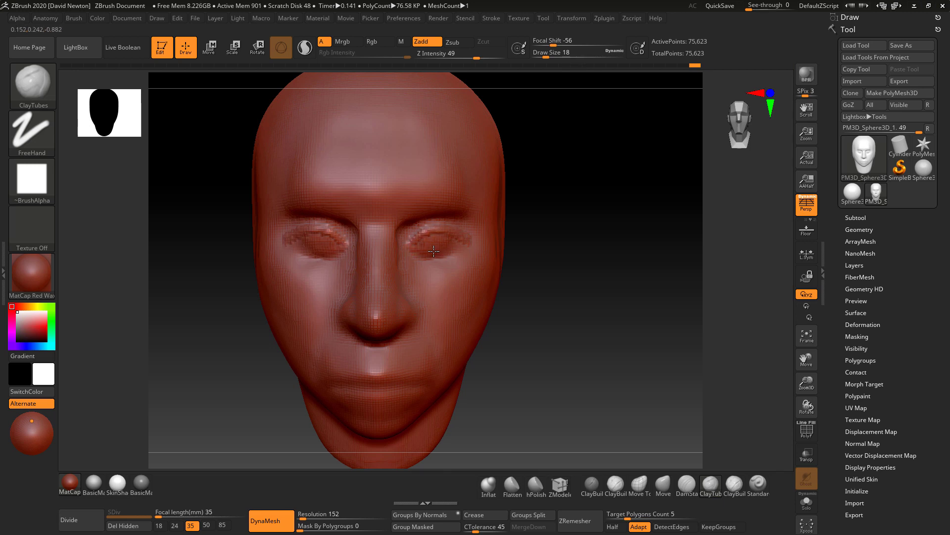
left_click_drag(438, 254, 443, 253)
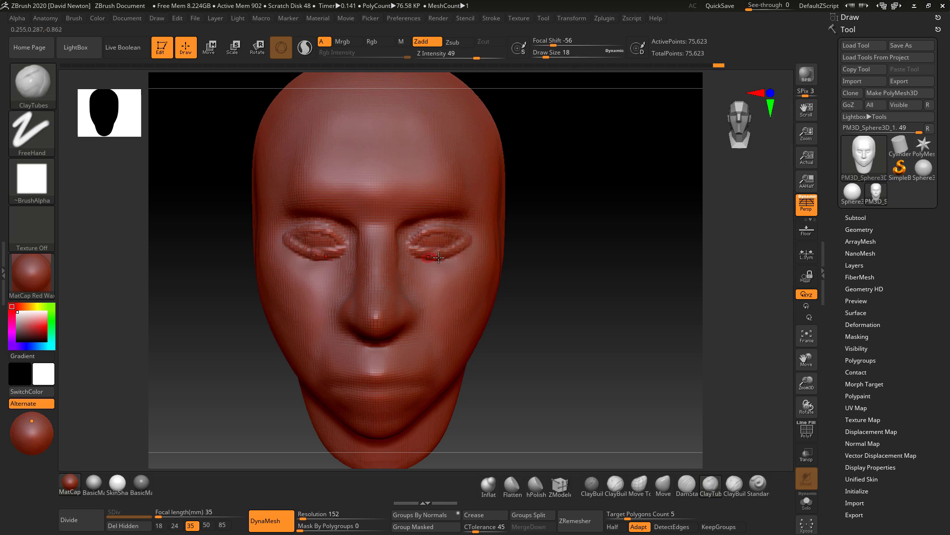
left_click_drag(411, 244, 455, 229)
left_click_drag(568, 269, 594, 266, "ctrl")
Carve the creases between the eyelids and eyeballs with DamStandard at draw size up to 29.
left_click(676, 478)
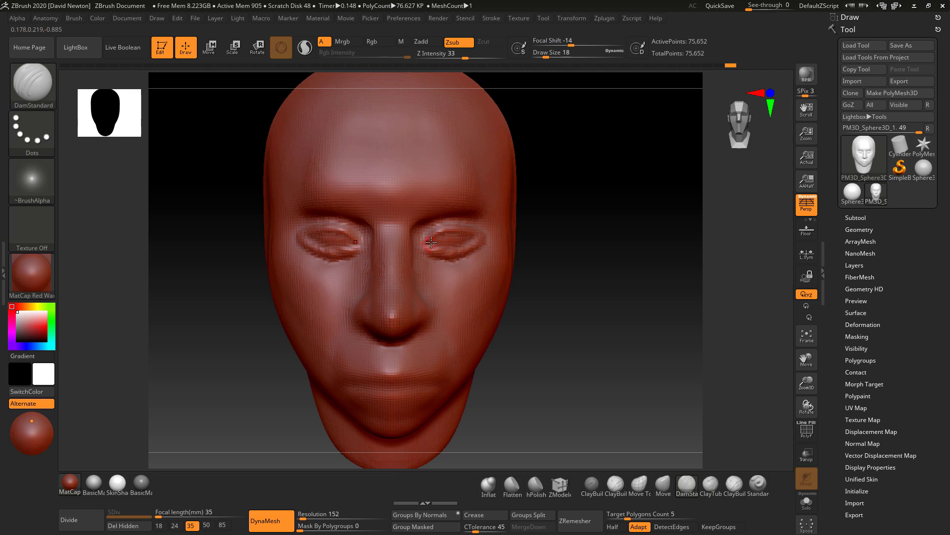
key("space")
left_click_drag(435, 240, 470, 242)
key("space")
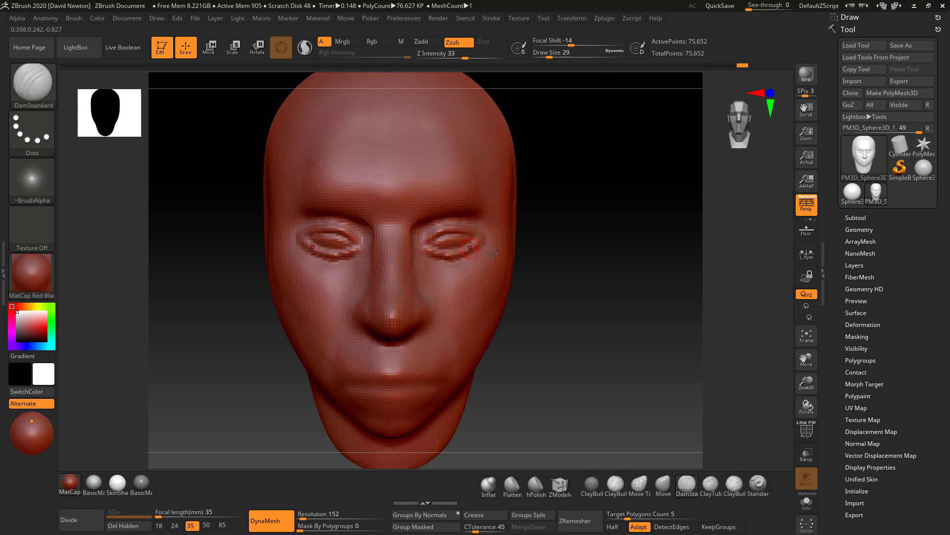
Adjust the inner eye corners and raise the upper eyelids with the Move brush at draw sizes up to 80.
mouse_move(557, 277)
left_mouse_down()
mouse_move(551, 269)
mouse_move(575, 277)
left_mouse_up()
key("b")
key("m")
key("v")
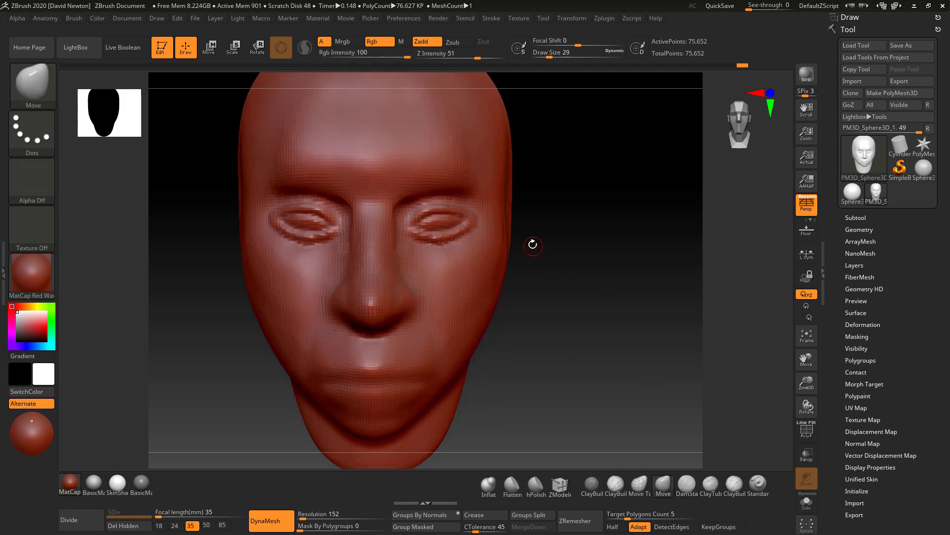
key("space")
left_click(534, 245)
left_click_drag(410, 226, 408, 230)
key("space")
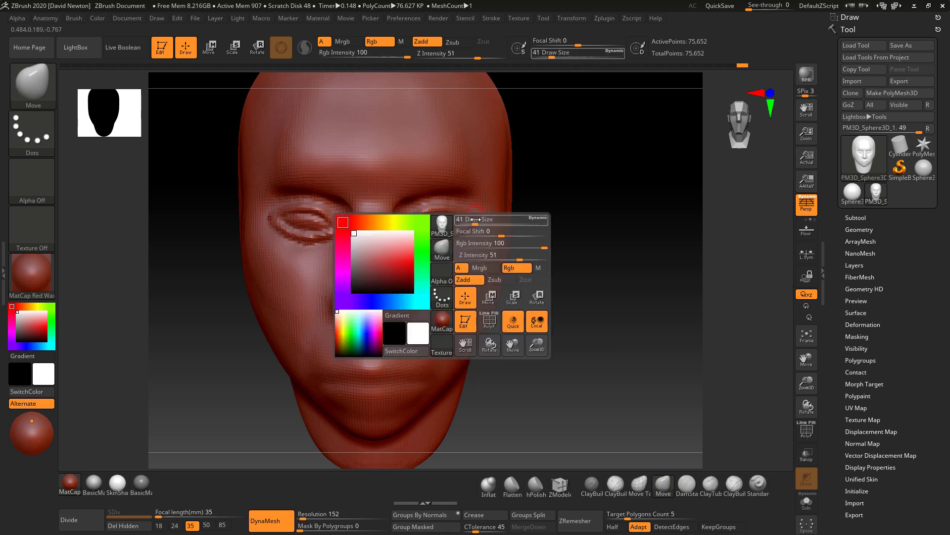
left_click(480, 222)
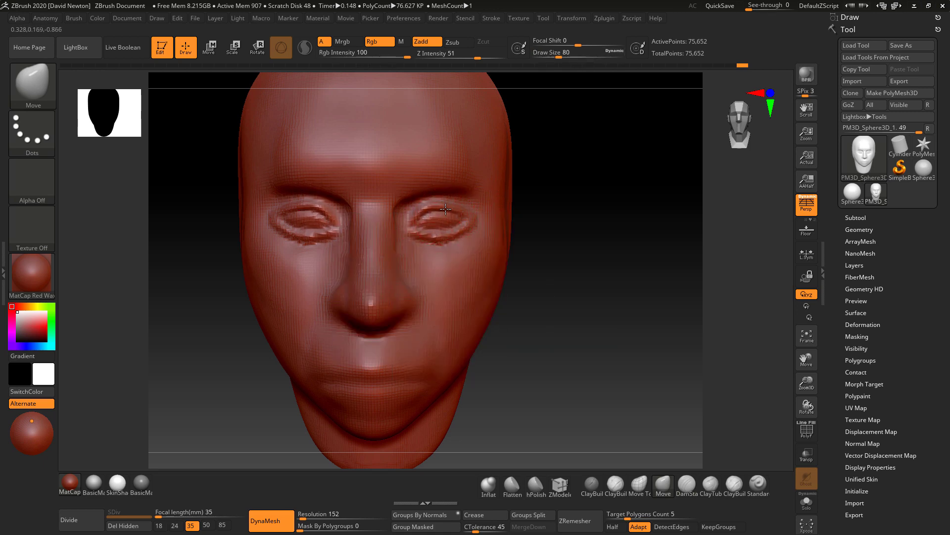
left_click_drag(457, 211, 457, 204)
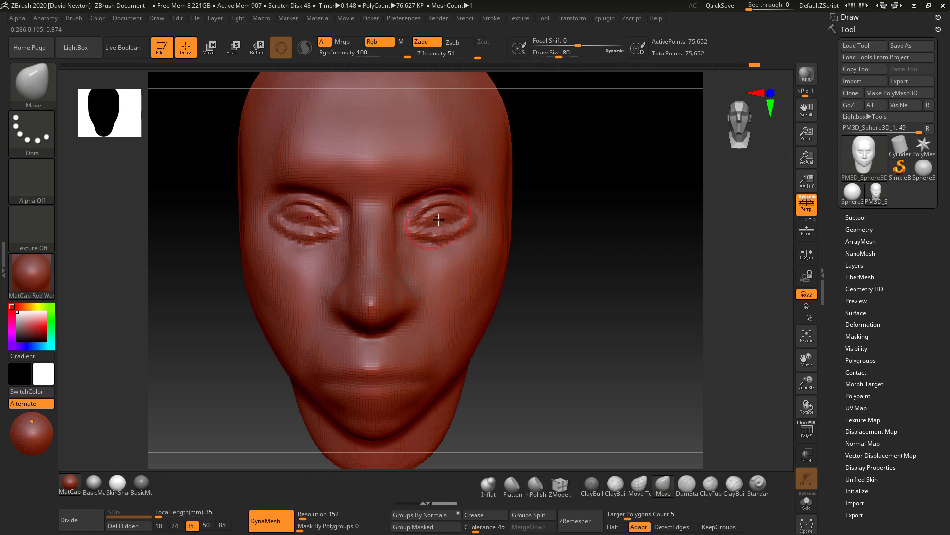
Reshape the eye outline toward its outer corner from the front with the Move brush at draw size 87.
key("space")
left_click(441, 227)
key("space")
left_click(441, 224)
left_click_drag(441, 223, 459, 218)
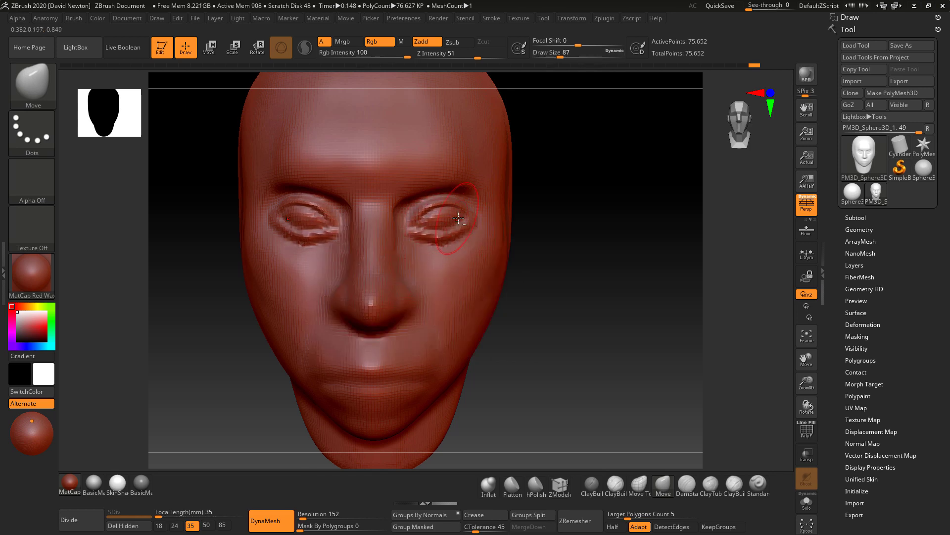
Pull the outer part of the eyelids back in profile with the Move brush at draw size 149.
left_click_drag(572, 320, 515, 297)
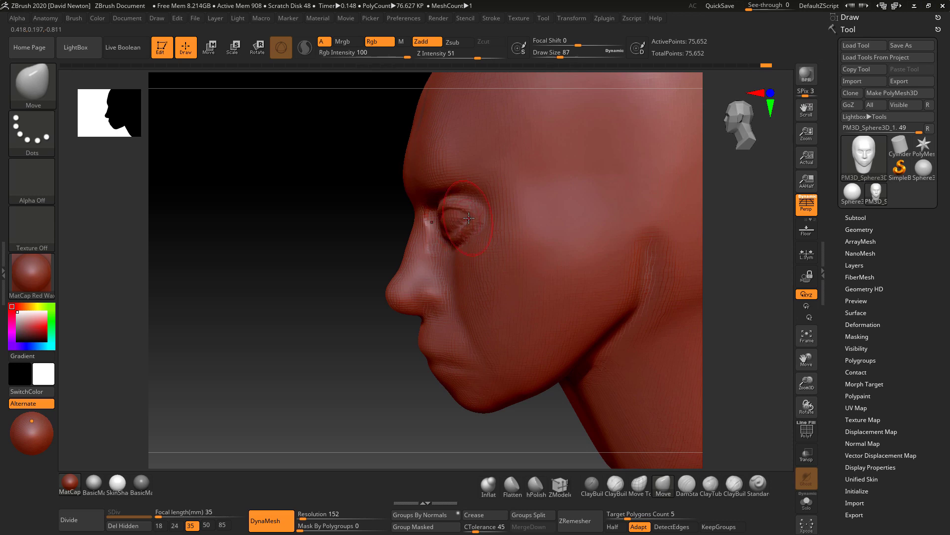
key("space")
left_click_drag(478, 204, 485, 203)
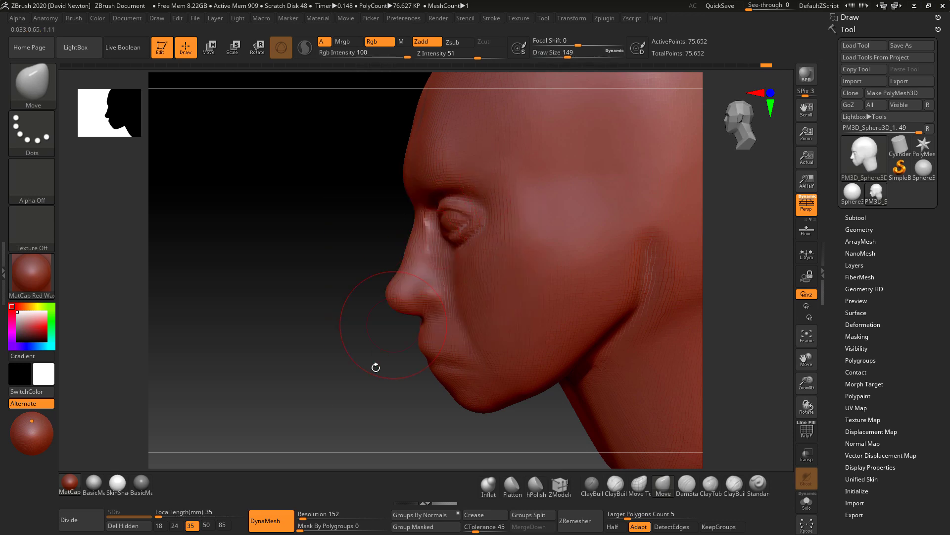
Show the whole head from the front and set the camera focal length to 24 mm.
left_click_drag(376, 366, 418, 360)
right_click_drag(418, 359, 471, 353)
right_click_drag(606, 322, 520, 309, "ctrl")
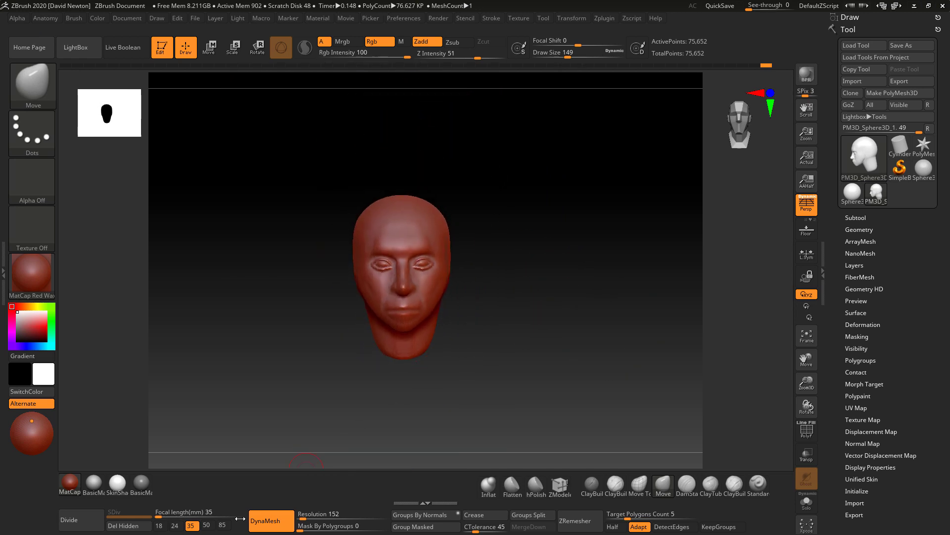
left_click(176, 525)
mouse_move(487, 332)
left_mouse_down()
mouse_move(492, 318)
mouse_move(510, 316)
left_mouse_up()
Adjust the overall head shape and side of the jaw with the Move brush at draw sizes 437 and 358.
key("space")
mouse_move(525, 317)
left_mouse_down()
mouse_move(502, 315)
mouse_move(461, 246)
left_mouse_up()
key("space")
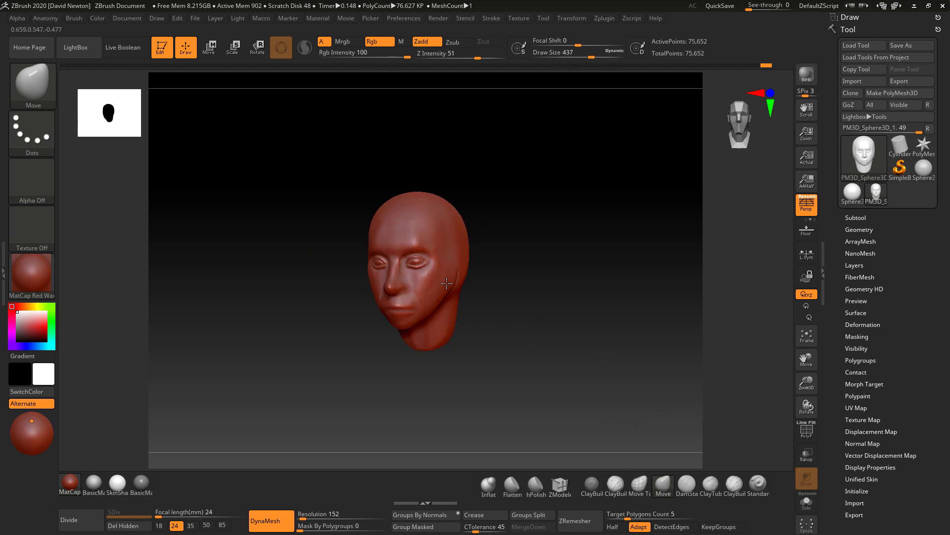
key("space")
left_click_drag(448, 281, 443, 284)
Reshape the back of the jaw where it meets the neck with the Move brush at draw size 234.
left_click_drag(491, 318, 448, 317)
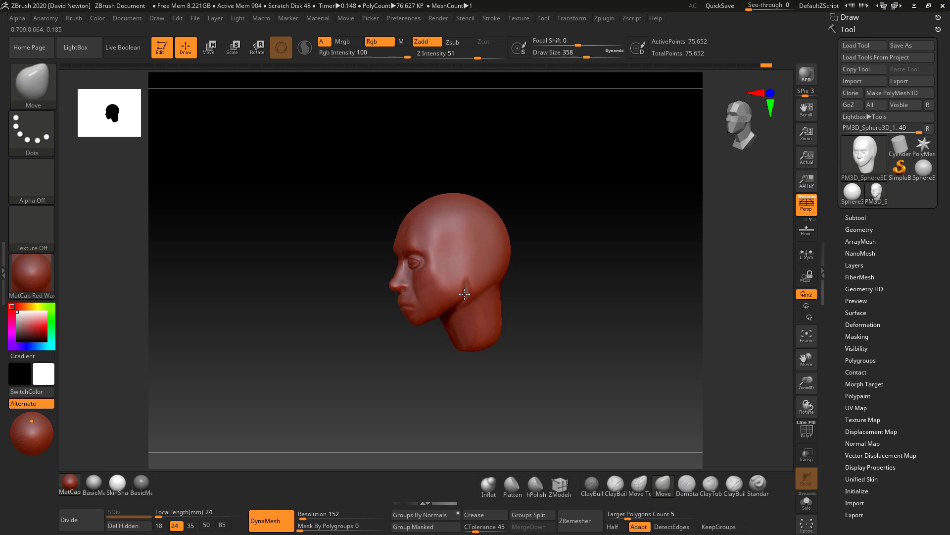
key("space")
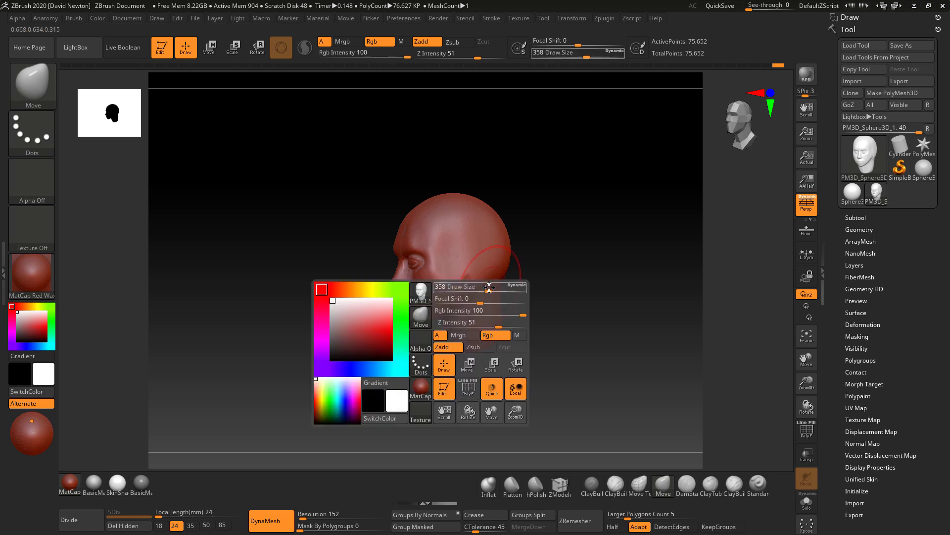
left_click_drag(488, 289, 478, 289)
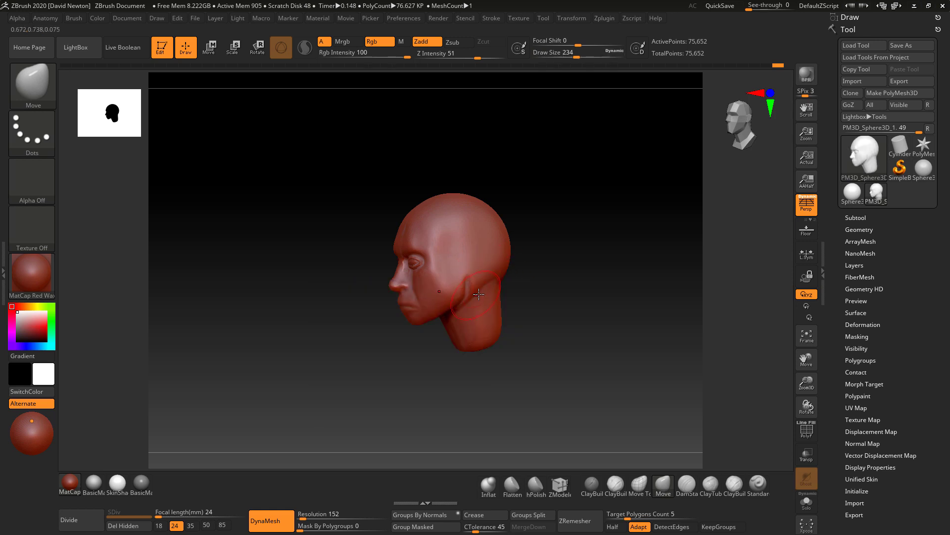
key("shift")
right_click_drag(441, 310, 430, 312)
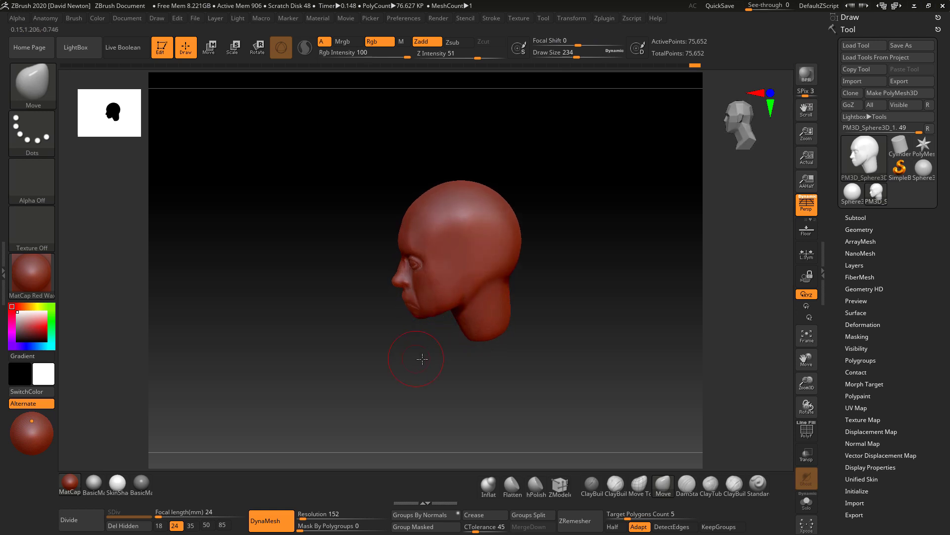
Refine the sides of the jaw at draw size 207 and the jawline beside the chin at 167 with the Move brush.
right_click_drag(422, 358, 463, 305)
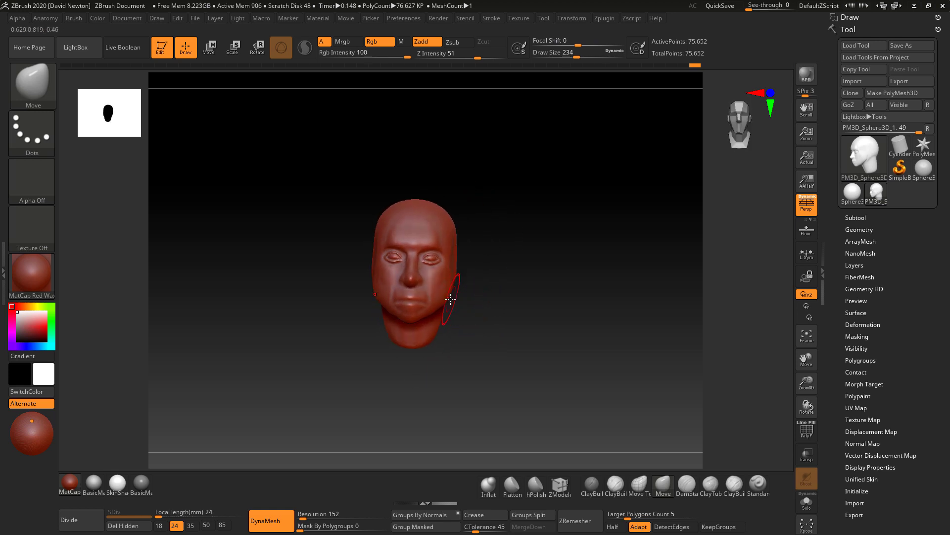
right_click(450, 301)
left_click_drag(455, 308, 453, 308)
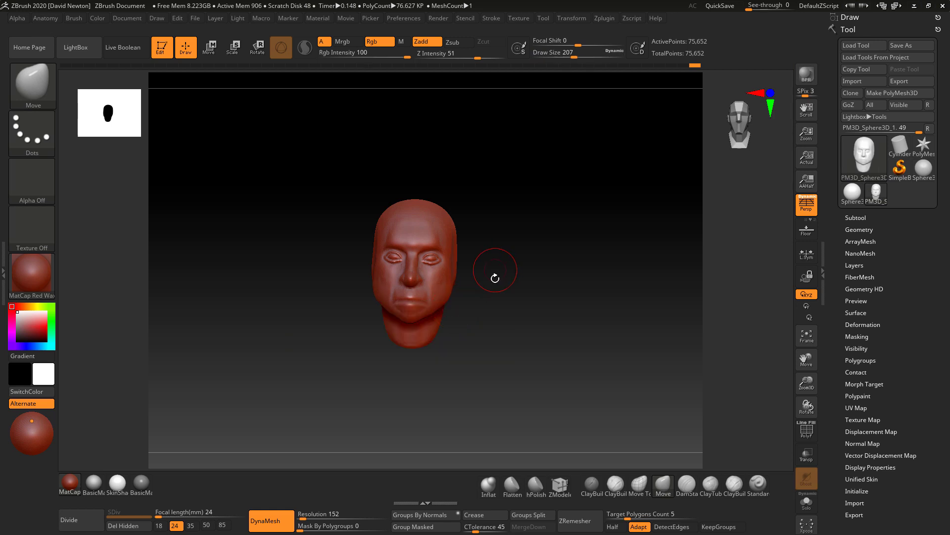
mouse_move(494, 275)
right_mouse_down()
mouse_move(513, 270)
mouse_move(521, 281)
right_mouse_up()
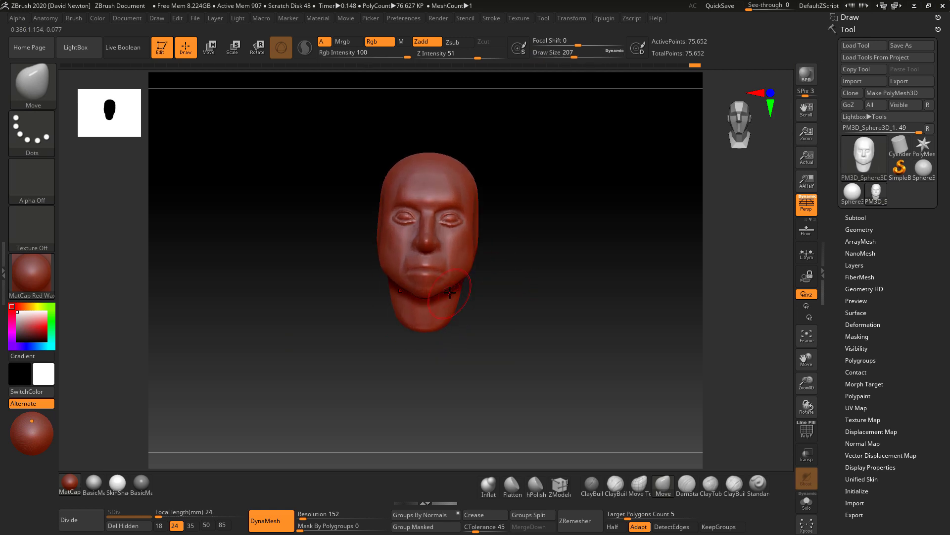
right_click(447, 292)
left_click_drag(447, 295, 440, 291)
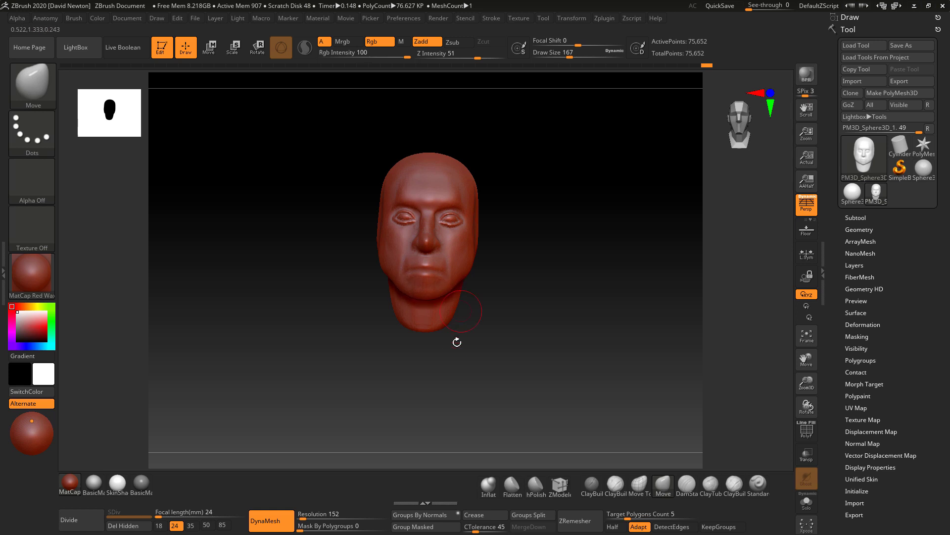
Adjust the outer contour of the cheek from the front with the Move brush at draw size 124.
mouse_move(459, 340)
right_mouse_down()
mouse_move(414, 333)
mouse_move(461, 309)
right_mouse_up()
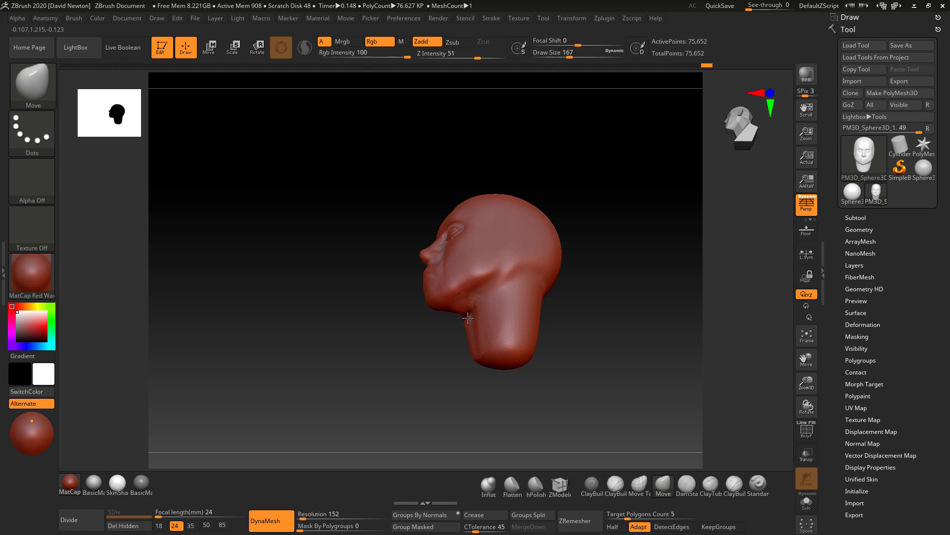
mouse_move(439, 365)
right_mouse_down()
mouse_move(542, 337)
mouse_move(498, 295)
right_mouse_up()
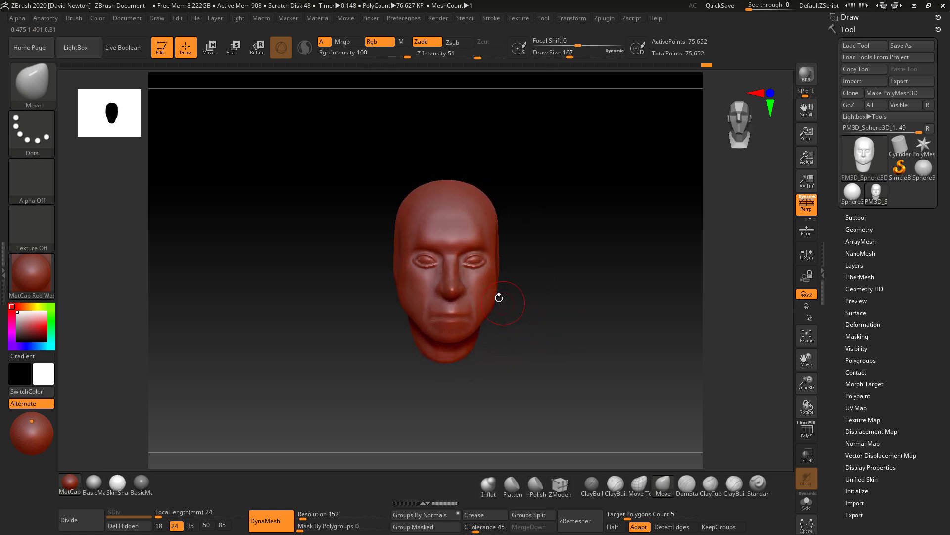
key("space")
left_click_drag(495, 293, 494, 283)
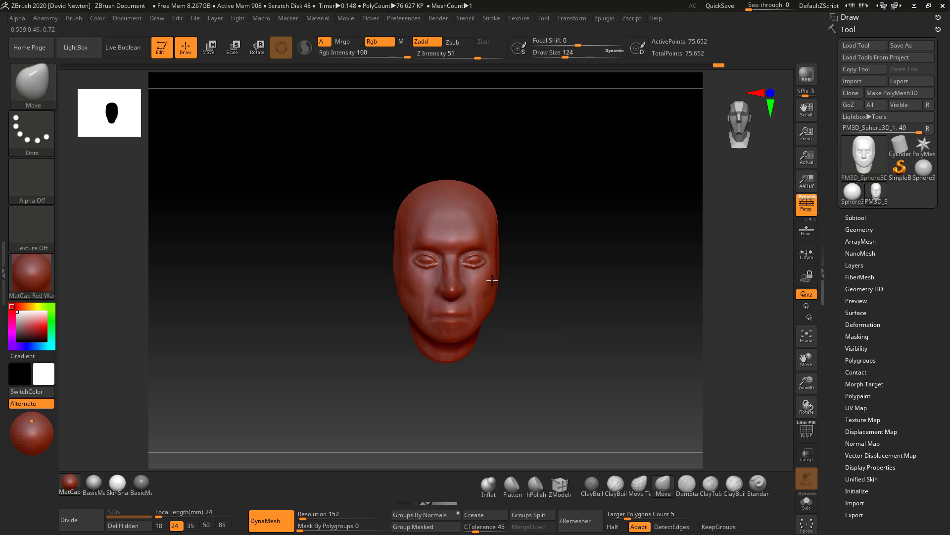
Adjust the outer contour of the cheek from the front at draw size 172 and smooth it.
key("space")
left_click_drag(499, 270, 495, 260)
key("shift")
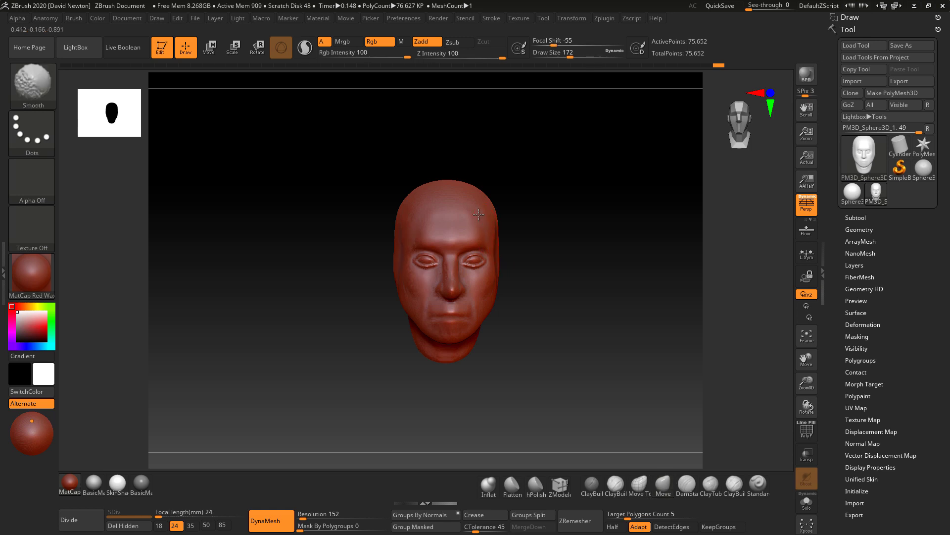
Reshape the upper forehead in profile with the Move brush at draw size 207.
mouse_move(525, 258)
left_mouse_down()
mouse_move(579, 263)
mouse_move(566, 251)
mouse_move(565, 270)
left_mouse_up()
key("space")
left_click(605, 311)
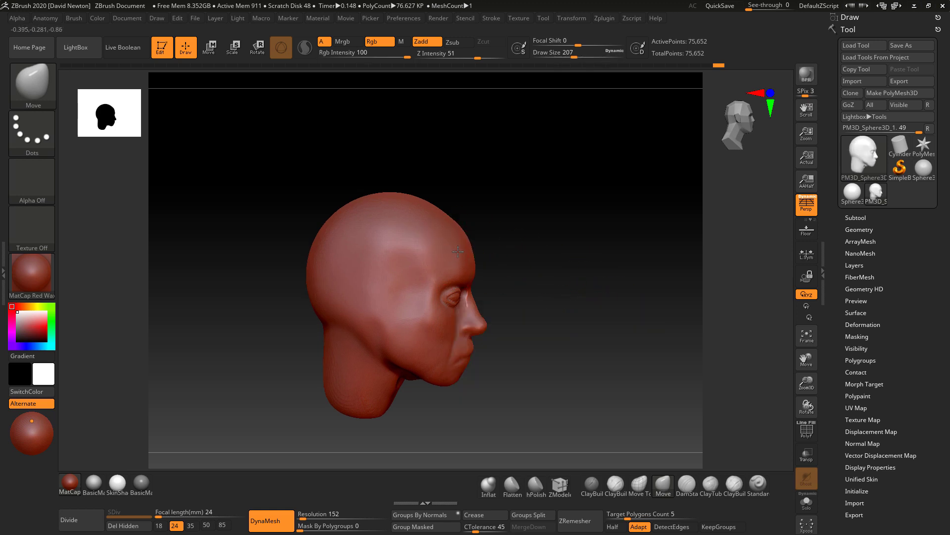
left_click_drag(454, 225, 436, 215)
Narrow the neck from behind and adjust where it meets the skull with the Move brush at draw sizes 344 and 274.
mouse_move(566, 240)
left_mouse_down()
mouse_move(534, 250)
mouse_move(611, 259)
mouse_move(585, 297)
mouse_move(563, 298)
mouse_move(547, 282)
mouse_move(567, 273)
mouse_move(547, 318)
left_mouse_up()
key("space")
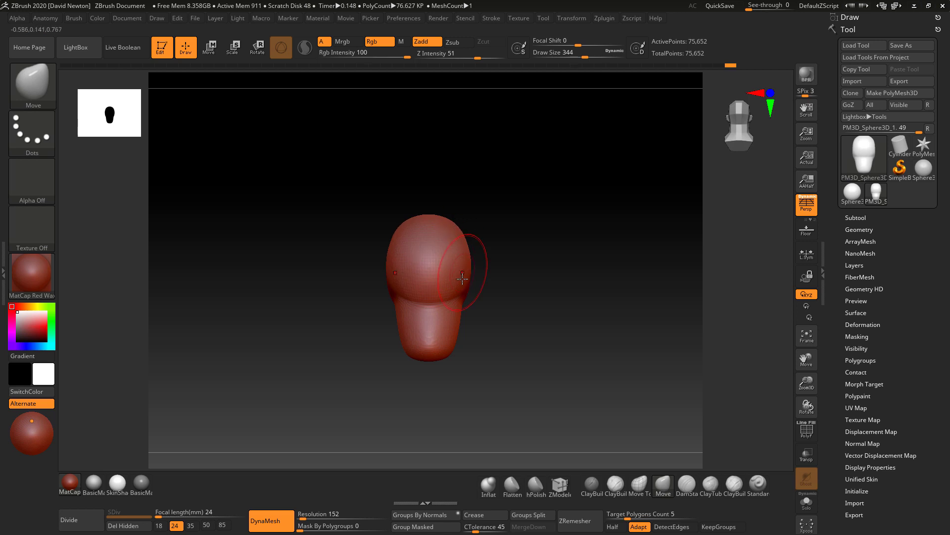
mouse_move(466, 295)
left_mouse_down()
mouse_move(450, 303)
mouse_move(465, 308)
left_mouse_up()
key("space")
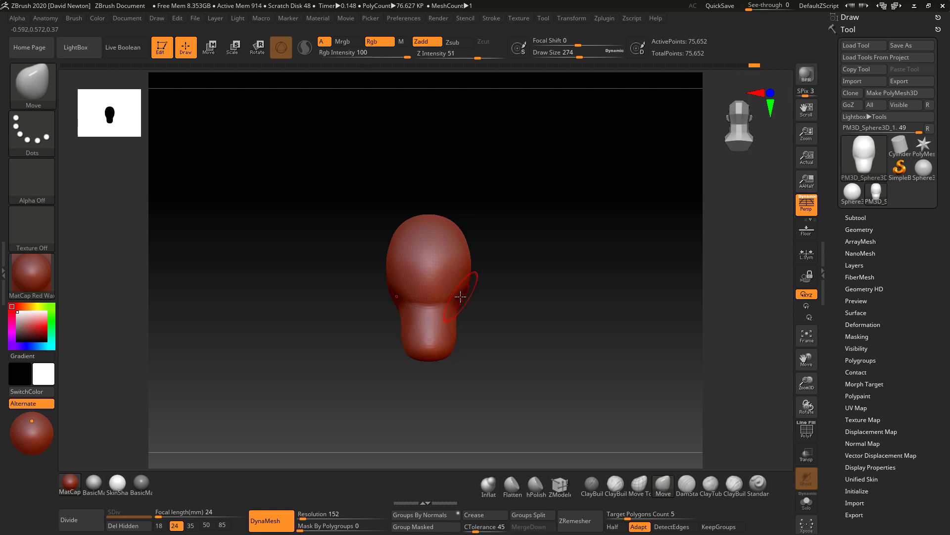
left_click_drag(504, 312, 541, 316)
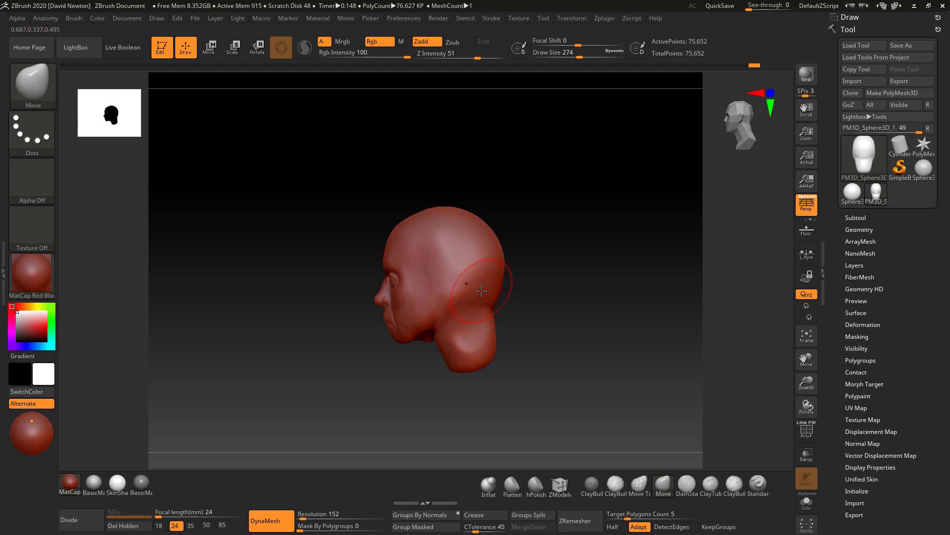
mouse_move(479, 294)
left_mouse_down()
mouse_move(486, 299)
mouse_move(476, 297)
left_mouse_up()
left_click_drag(543, 295, 615, 275)
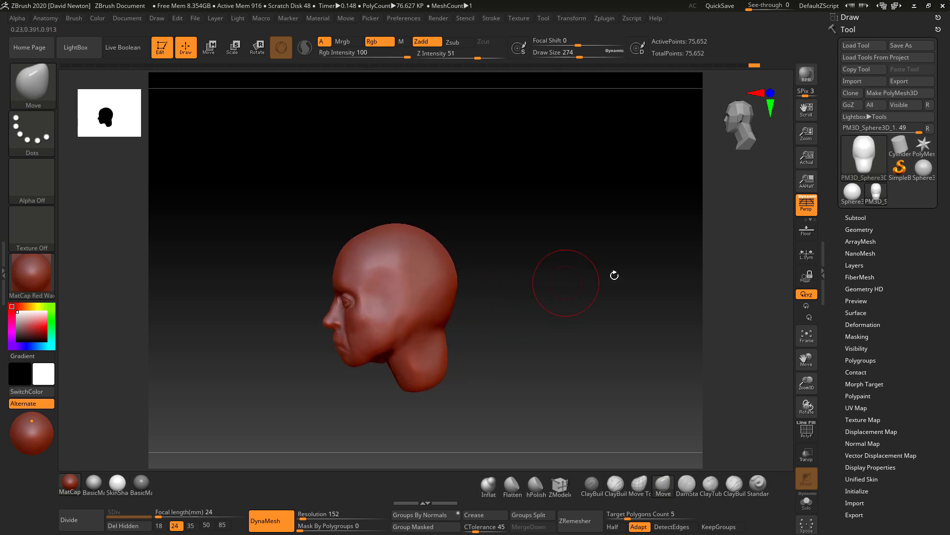
Sculpt the area behind the jaw with the ClayTubes brush at draw size 116, remesh the head and smooth the strokes.
key("space")
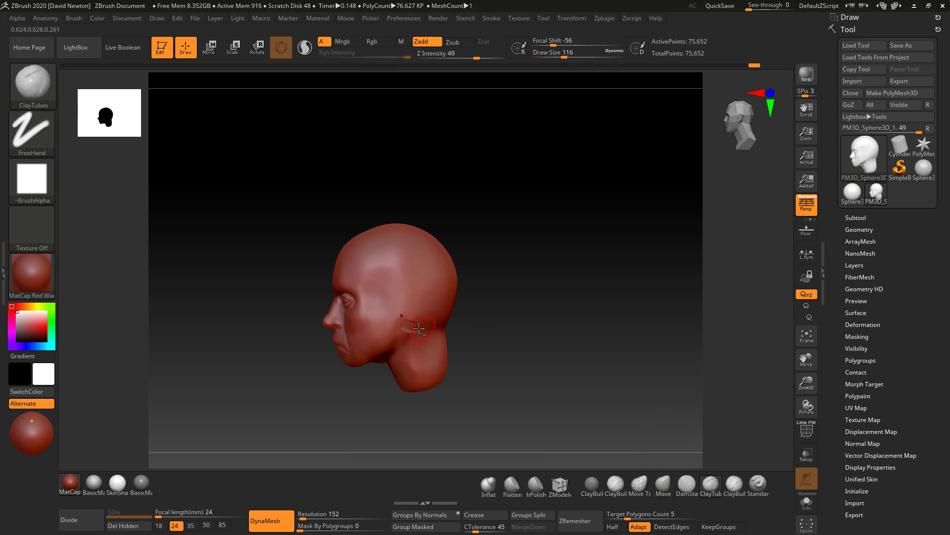
mouse_move(429, 332)
left_mouse_down()
mouse_move(404, 327)
mouse_move(401, 343)
left_mouse_up()
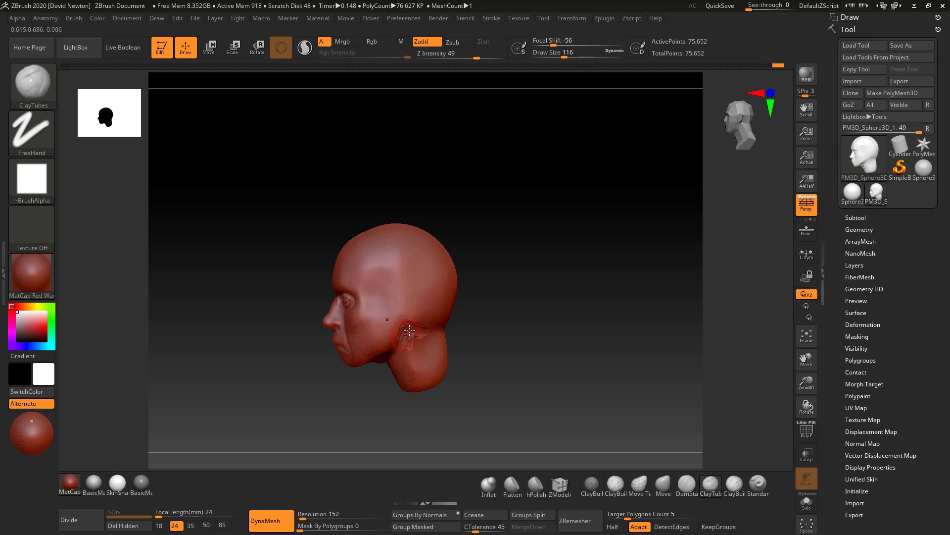
mouse_move(497, 329)
left_mouse_down()
mouse_move(462, 340)
mouse_move(504, 320)
left_mouse_up()
left_click_drag(515, 313, 524, 314)
left_click_drag(410, 352, 412, 343, "shift")
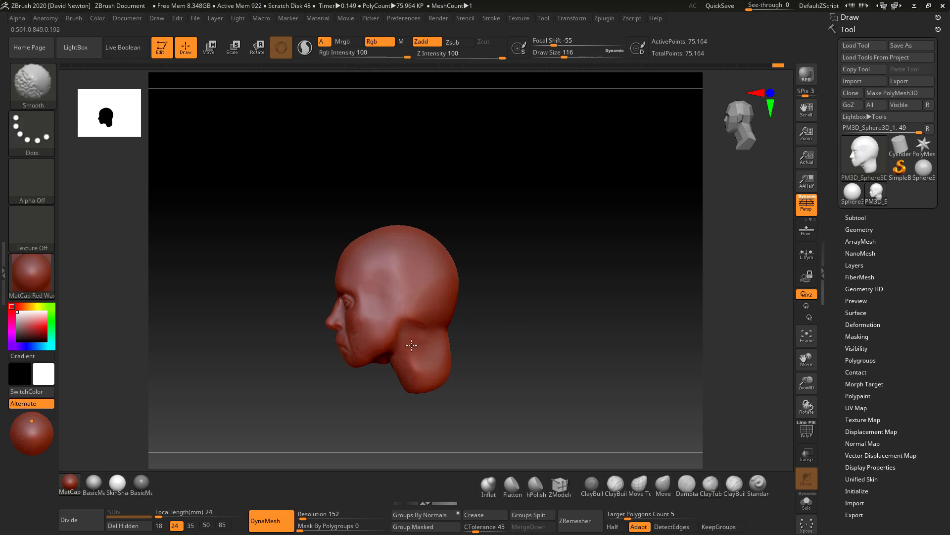
Build up the muscle running from behind the jaw down the side of the neck with ClayTubes and smooth it.
mouse_move(492, 322)
left_mouse_down()
mouse_move(501, 332)
mouse_move(413, 304)
left_mouse_up()
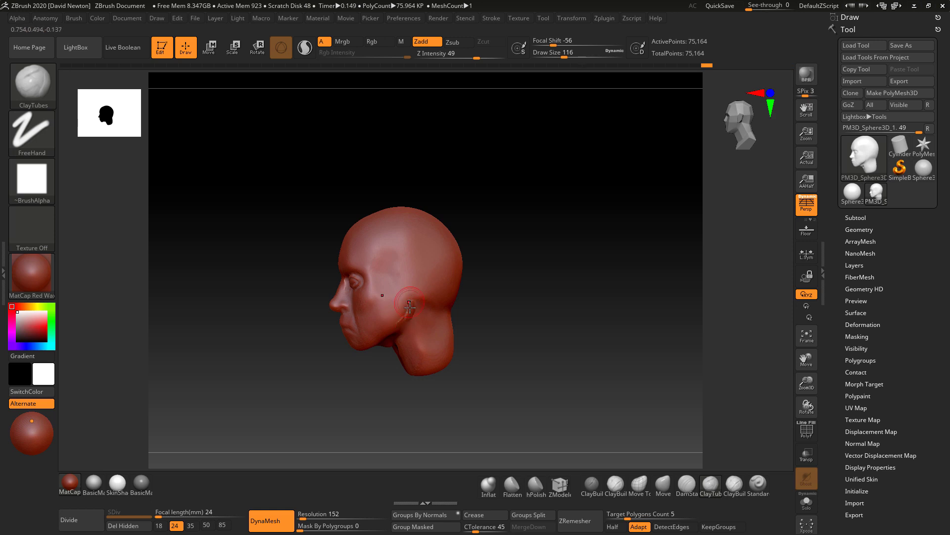
key("shift")
key("shift")
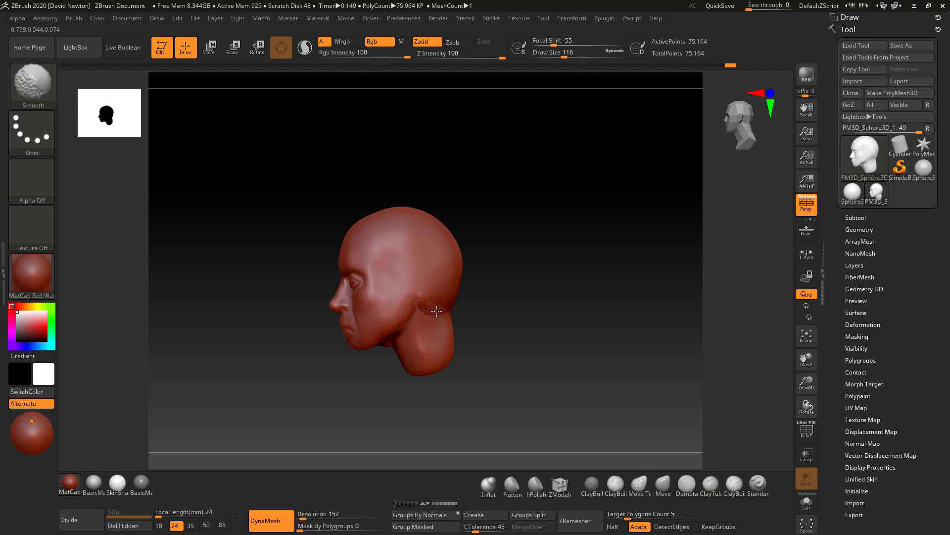
mouse_move(444, 308)
left_mouse_down("shift")
mouse_move(435, 329)
mouse_move(418, 308)
mouse_move(417, 355)
left_mouse_up("shift")
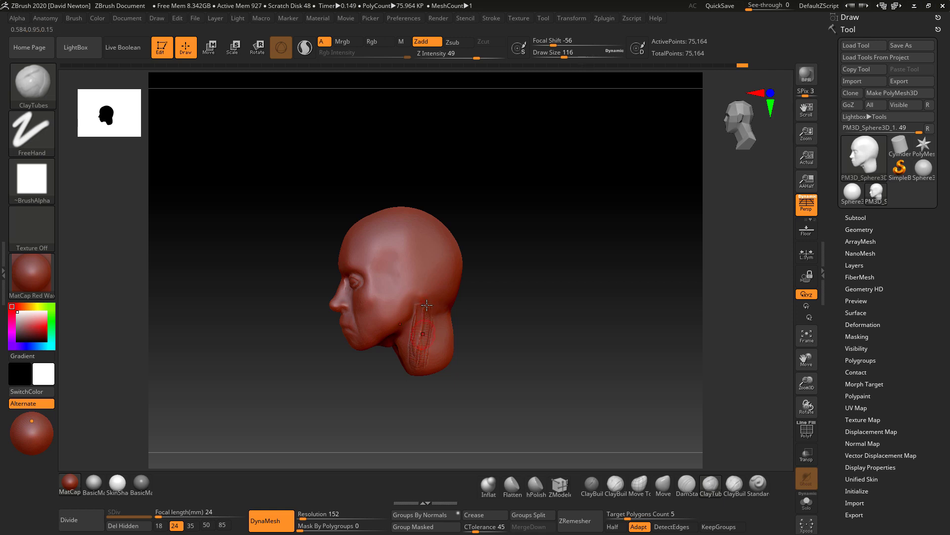
left_click_drag(416, 371, 421, 330, "shift")
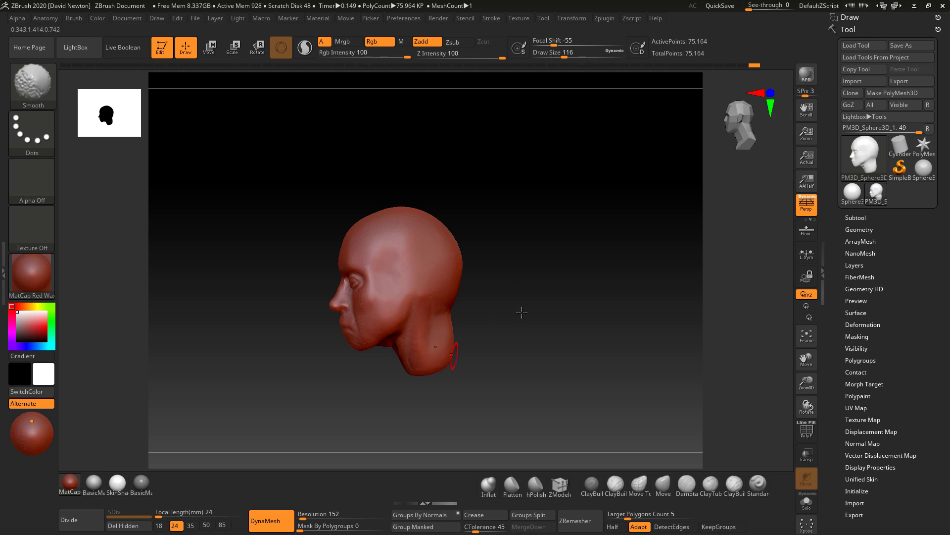
mouse_move(521, 311)
left_mouse_down()
mouse_move(526, 318)
mouse_move(537, 299)
mouse_move(526, 306)
left_mouse_up()
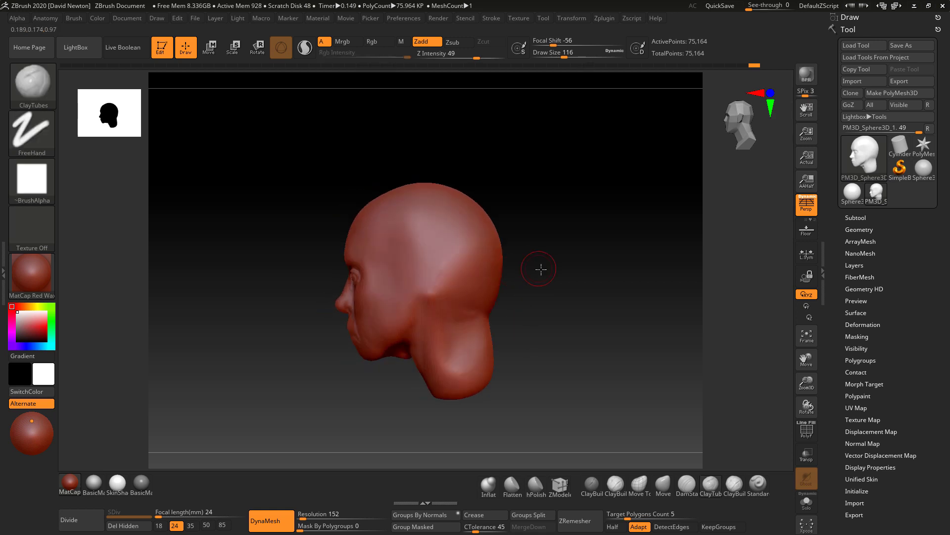
Mask an ear-shaped area on the side of the head at draw size 116 and invert the mask.
left_click_drag(541, 268, 511, 272)
key("ctrl")
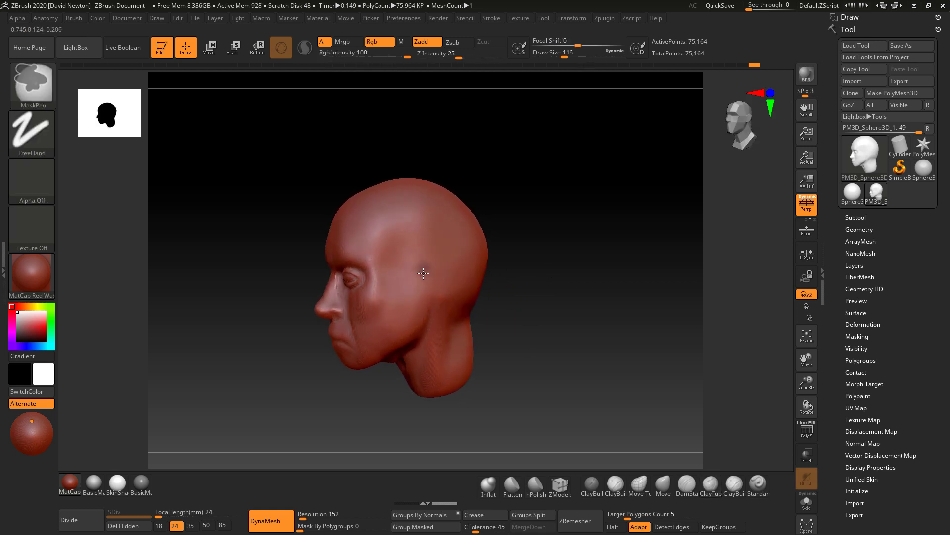
left_click_drag(423, 272, 426, 268, "ctrl")
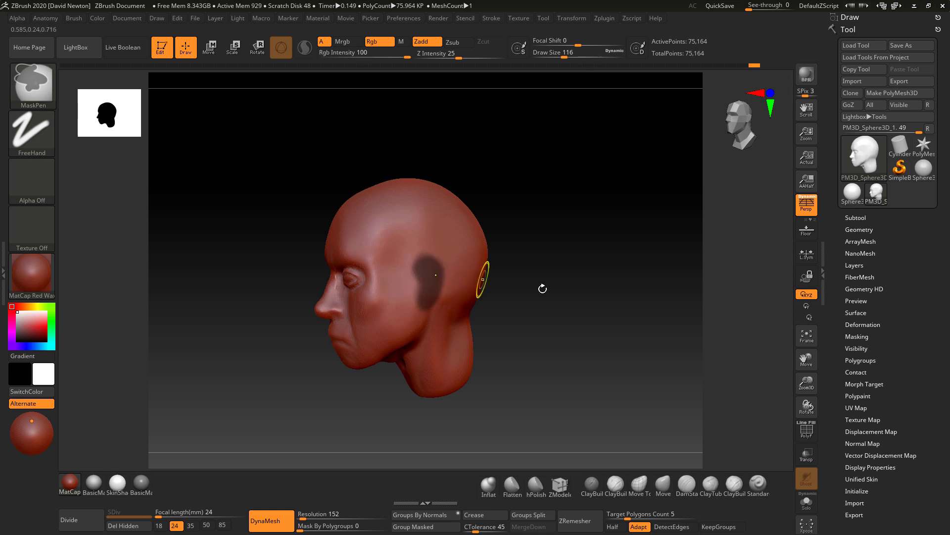
left_click_drag(543, 286, 551, 307)
left_click_drag(522, 262, 574, 273)
key("ctrl")
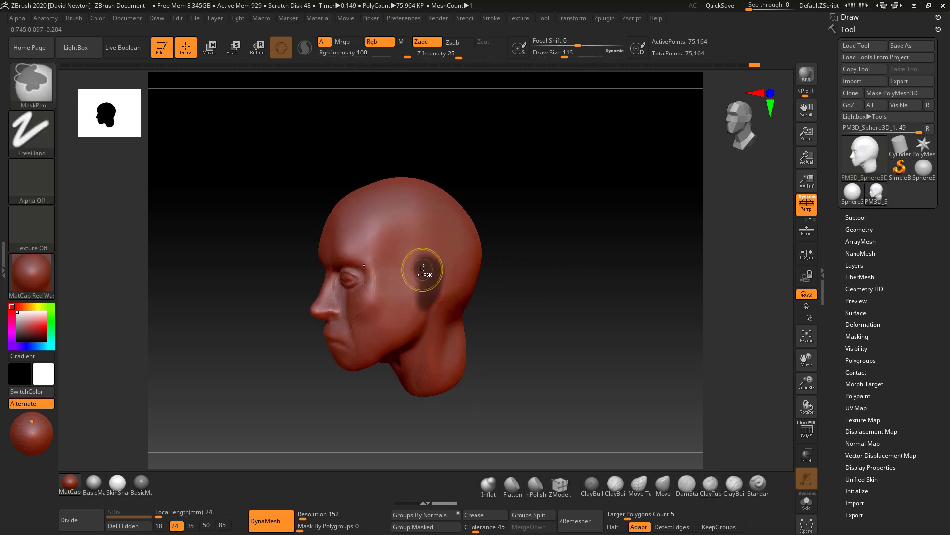
left_click(555, 303, "ctrl")
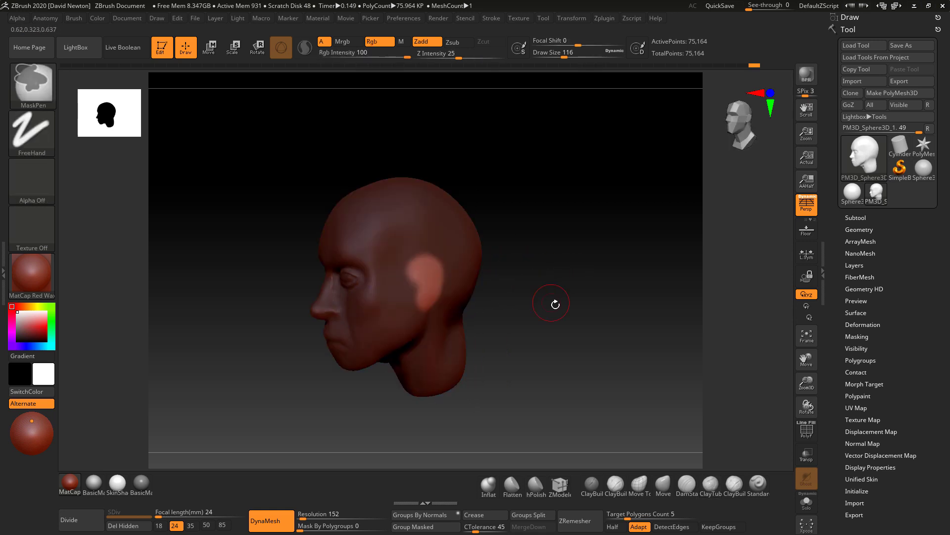
Pull the unmasked ear area outward from the head with the Move brush at draw size 299.
key("space")
left_click_drag(572, 357, 573, 403)
key("b")
key("m")
key("v")
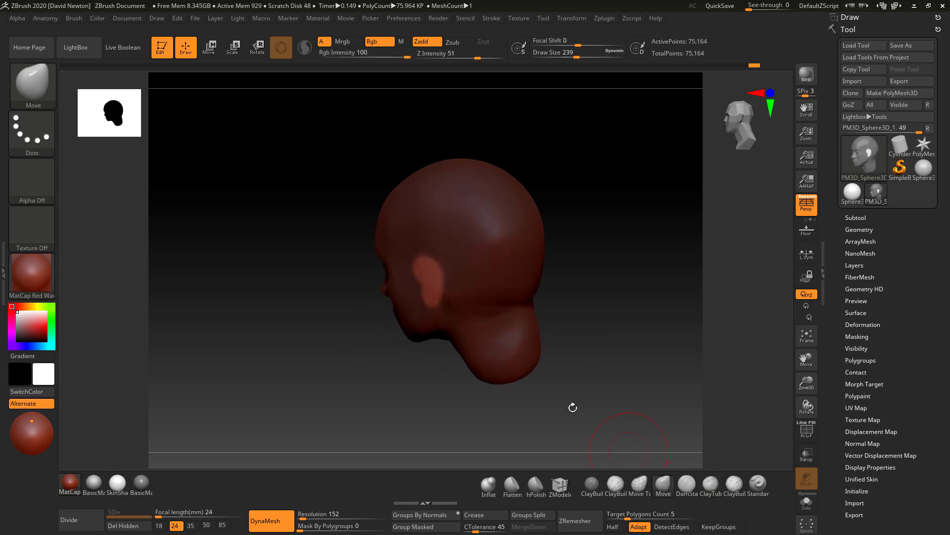
left_click_drag(579, 295, 547, 301)
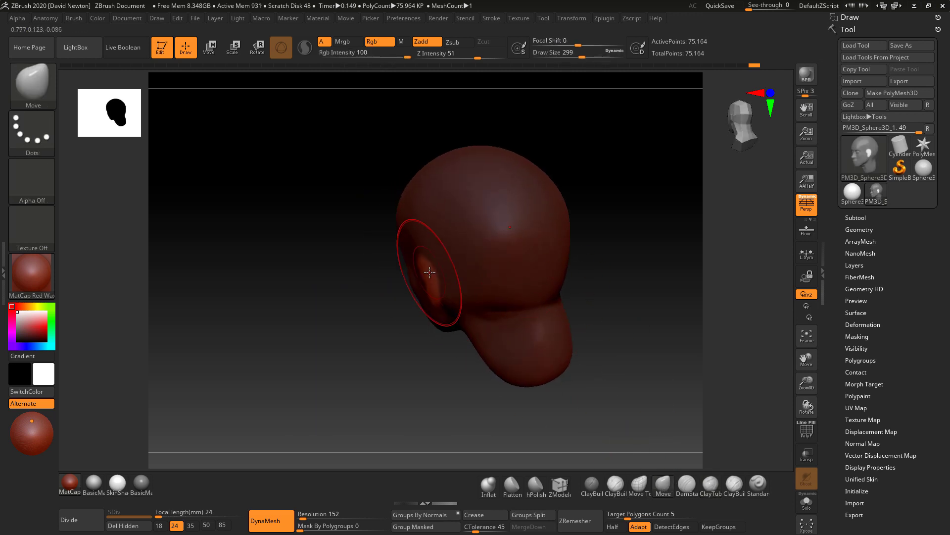
left_click_drag(430, 274, 421, 281)
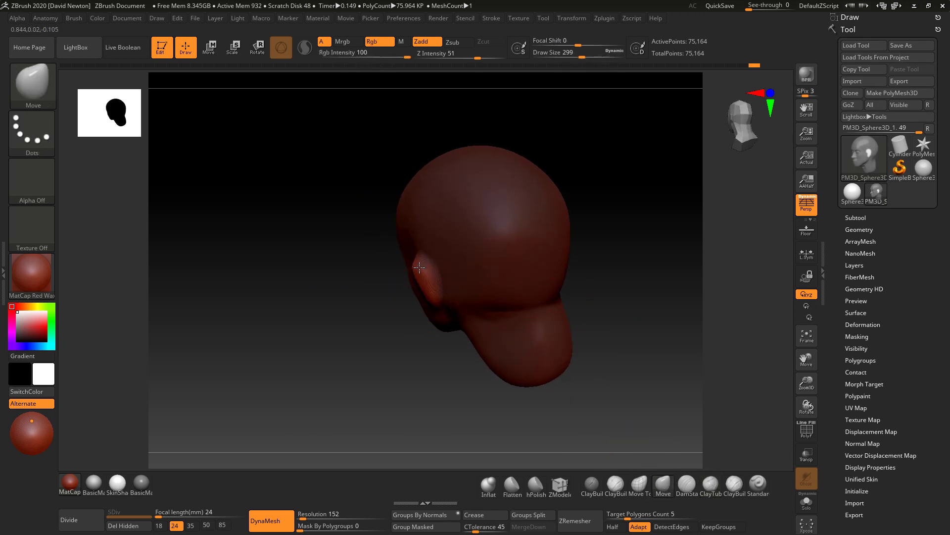
Shape the ear's outer edge with the Move brush at draw size 187, clear the mask and update the DynaMesh.
mouse_move(397, 339)
left_mouse_down()
mouse_move(435, 340)
mouse_move(449, 299)
mouse_move(439, 298)
left_mouse_up()
key("space")
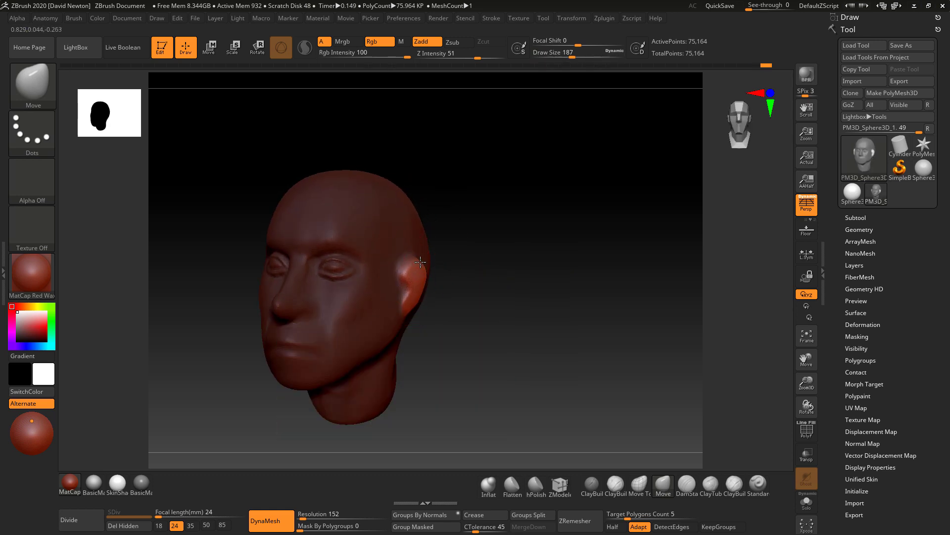
mouse_move(477, 276)
left_mouse_down()
mouse_move(486, 325)
mouse_move(497, 278)
left_mouse_up()
key("shift")
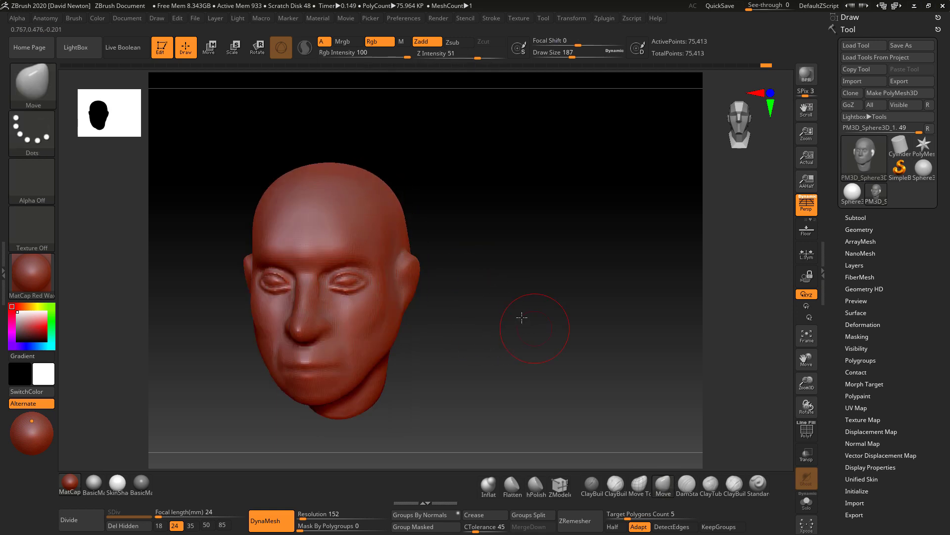
Apply BasicMaterial2 to the head and smooth the eye area and face at draw size 187.
mouse_move(522, 317)
left_mouse_down("alt")
mouse_move(484, 333)
mouse_move(562, 314)
mouse_move(549, 299)
mouse_move(515, 308)
mouse_move(537, 318)
mouse_move(502, 310)
mouse_move(526, 322)
mouse_move(516, 297)
mouse_move(489, 303)
left_mouse_up("alt")
left_click(141, 483)
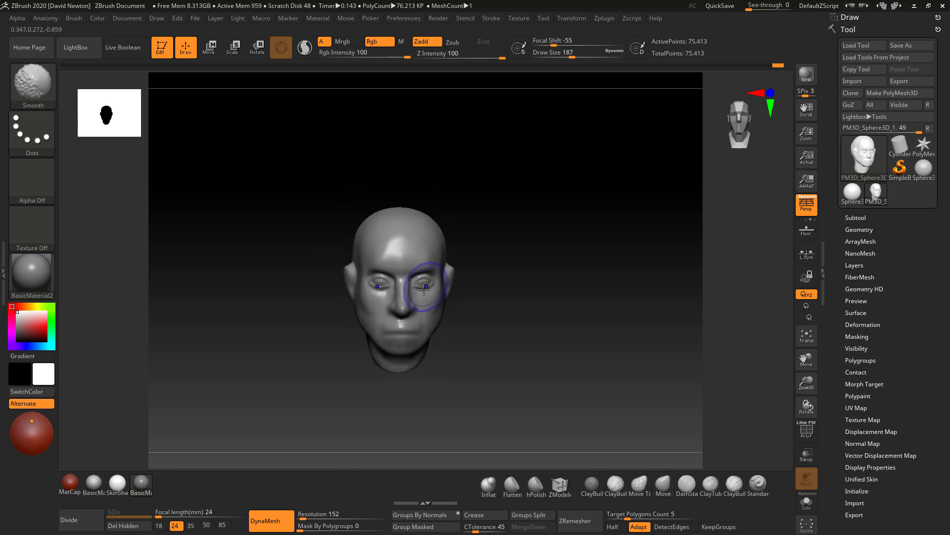
left_click_drag(516, 357, 510, 349)
left_click_drag(412, 312, 414, 307, "shift")
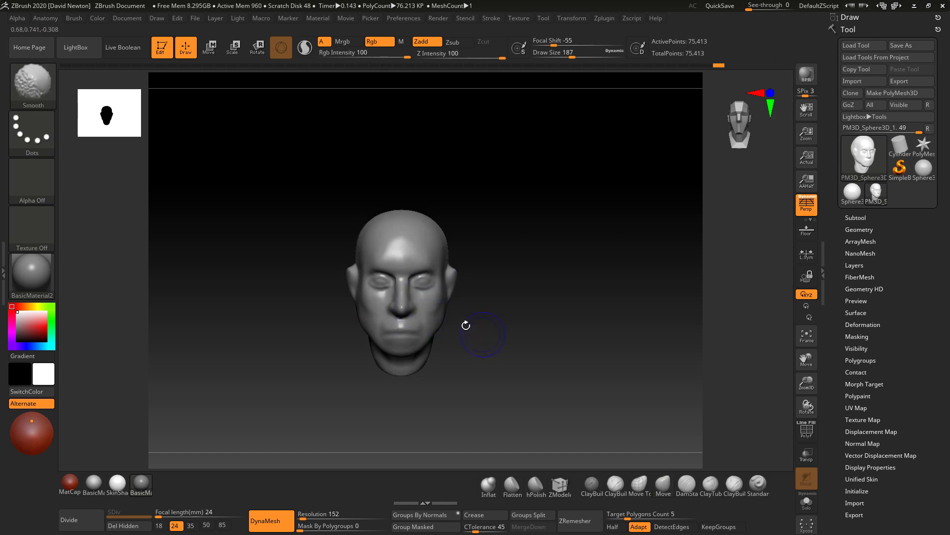
mouse_move(522, 355)
left_mouse_down()
mouse_move(522, 341)
mouse_move(471, 287)
left_mouse_up()
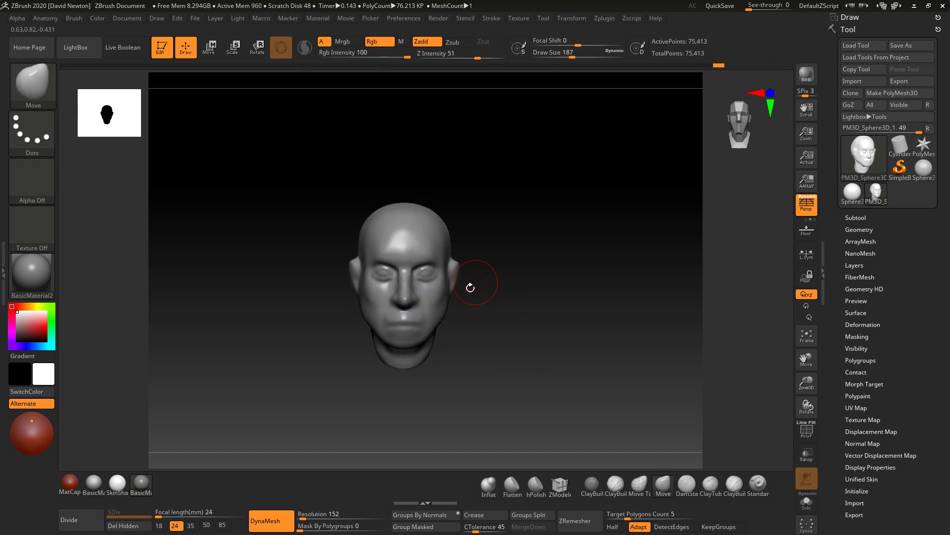
mouse_move(514, 331)
left_mouse_down("alt")
mouse_move(548, 356)
mouse_move(562, 344)
mouse_move(548, 333)
mouse_move(568, 322)
mouse_move(522, 331)
mouse_move(564, 328)
mouse_move(560, 320)
mouse_move(533, 335)
mouse_move(522, 310)
mouse_move(500, 320)
mouse_move(503, 307)
mouse_move(509, 333)
left_mouse_up("alt")
key("shift")
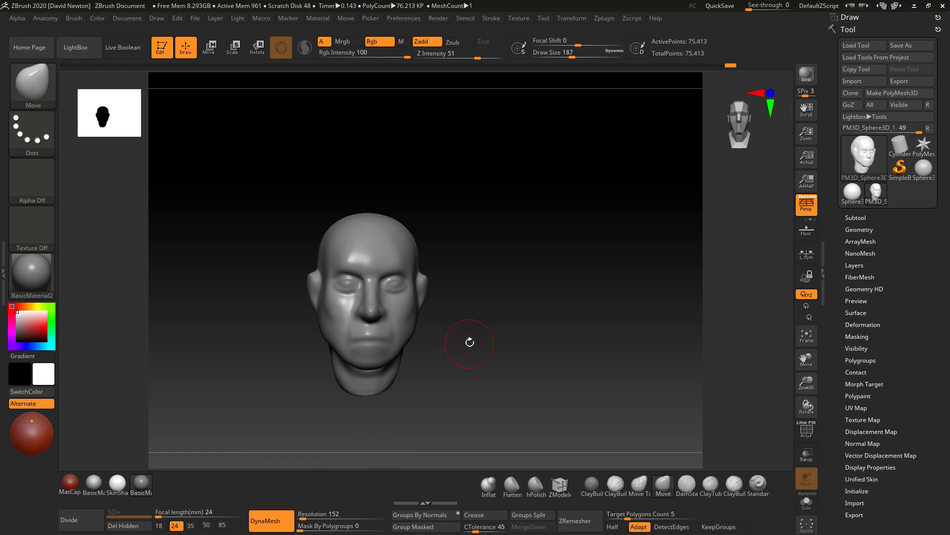
Carve the line between the lips with the DamStandard brush at draw size 35 and update the DynaMesh.
mouse_move(475, 341)
left_mouse_down("alt")
mouse_move(558, 293)
mouse_move(537, 291)
mouse_move(588, 297)
mouse_move(590, 268)
left_mouse_up("alt")
key("space")
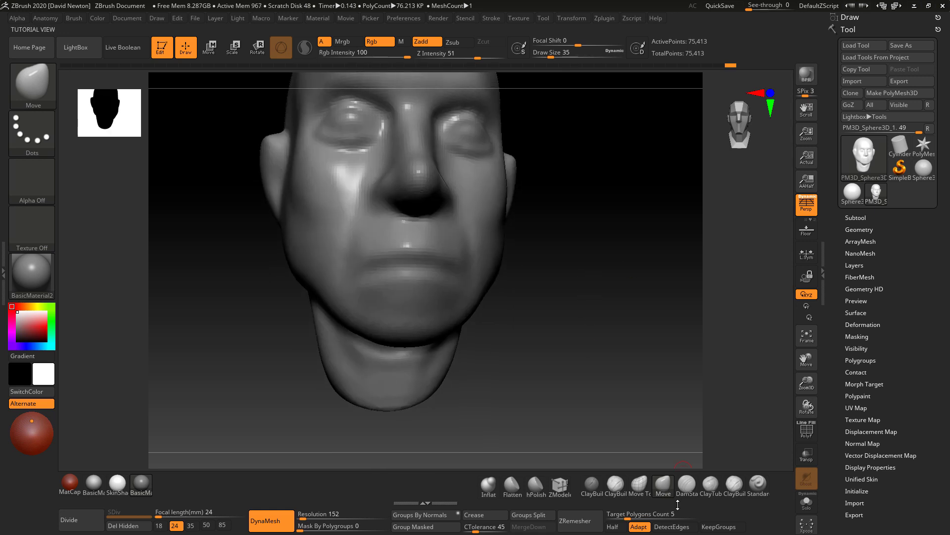
left_click(687, 484)
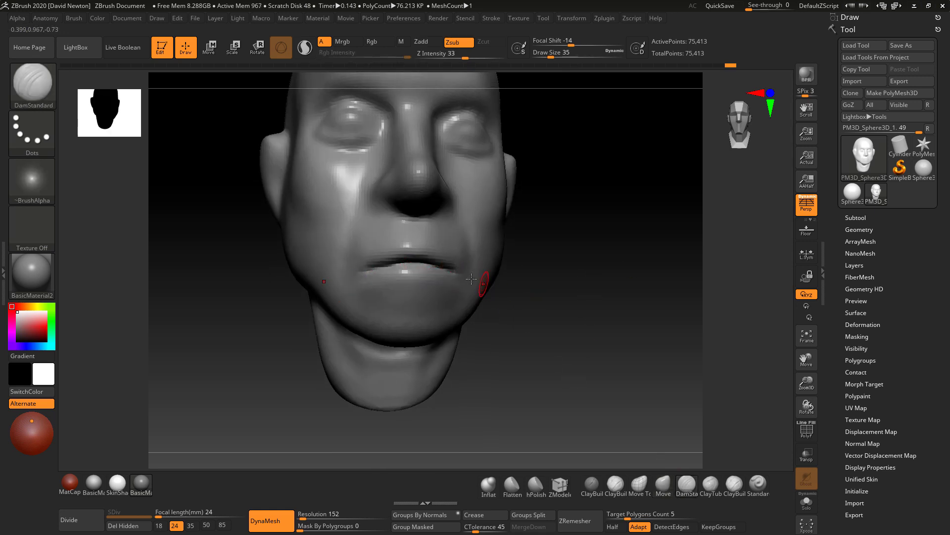
left_click_drag(555, 306, 535, 311, "ctrl")
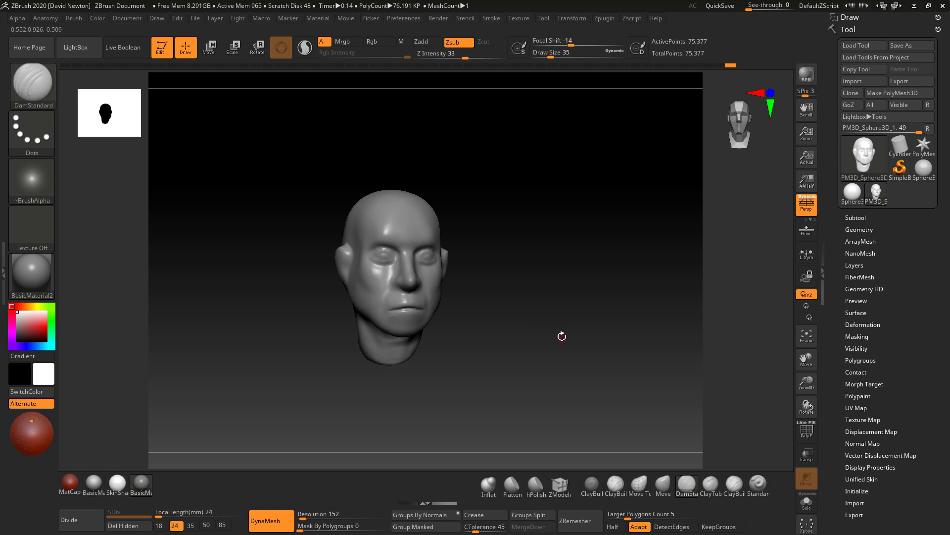
Toggle perspective off and on again and examine the head's form from below and at an angle.
left_click(806, 207)
left_click(805, 207)
left_click_drag(600, 319, 445, 303)
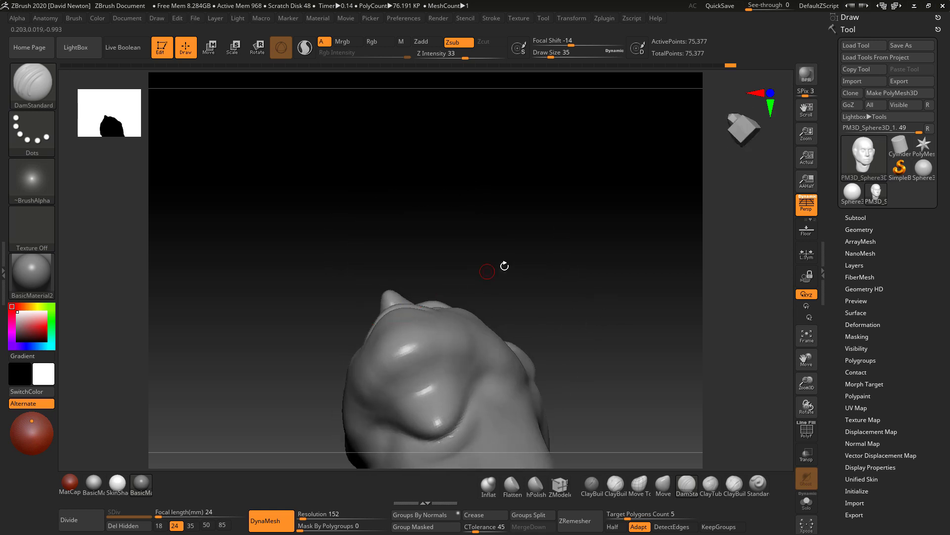
left_click_drag(504, 265, 549, 310)
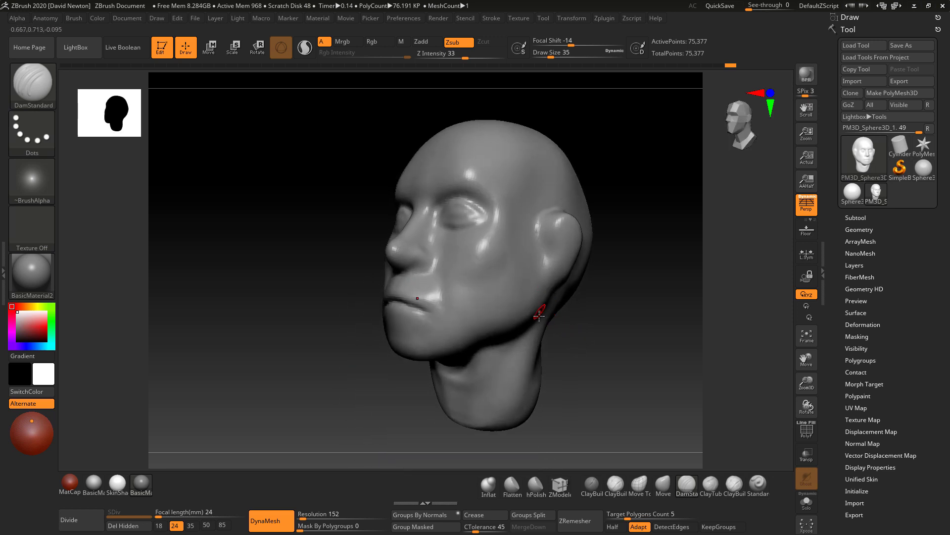
Draw guide lines across the side of the head from the nose base and the brow past the ear with DamStandard.
left_click_drag(570, 343, 597, 339)
right_click_drag(597, 338, 577, 320)
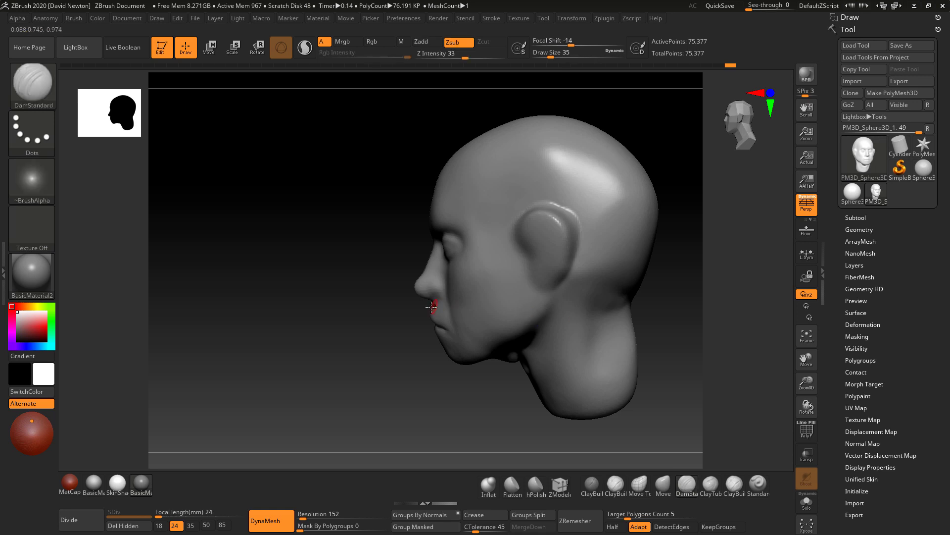
left_click_drag(452, 302, 592, 296)
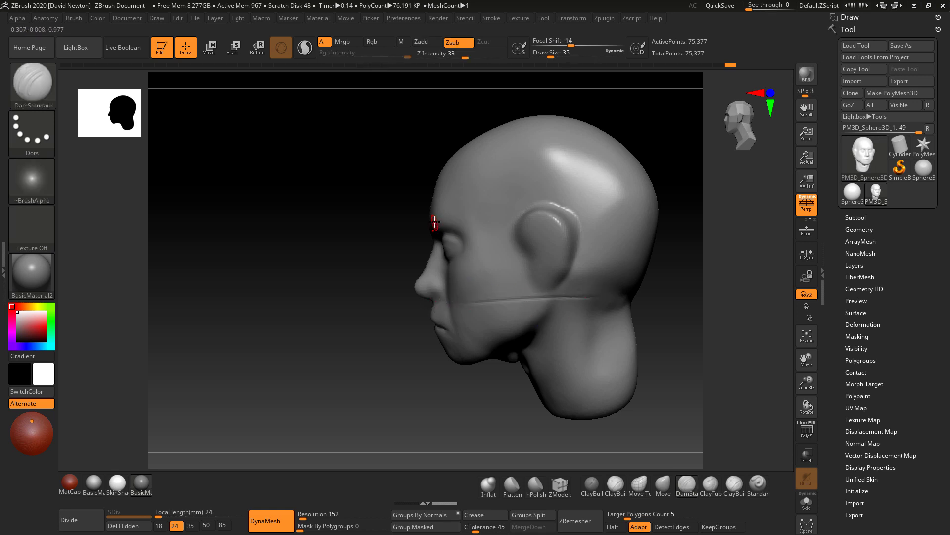
mouse_move(435, 219)
left_mouse_down()
mouse_move(578, 210)
mouse_move(600, 218)
left_mouse_up()
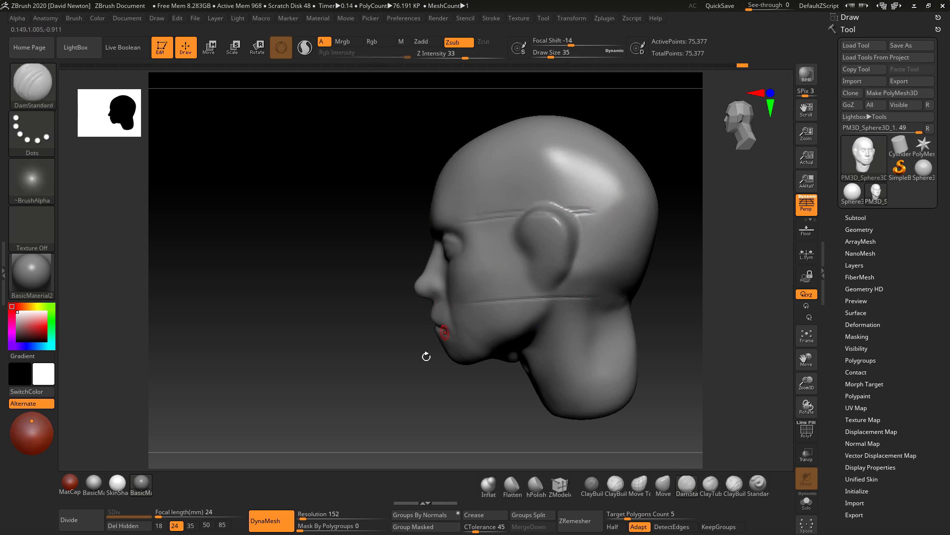
Draw guide strokes across the nose bridge and along both brows on the front of the face with DamStandard.
left_click_drag(411, 372, 399, 371, "alt")
right_click_drag(435, 337, 434, 356)
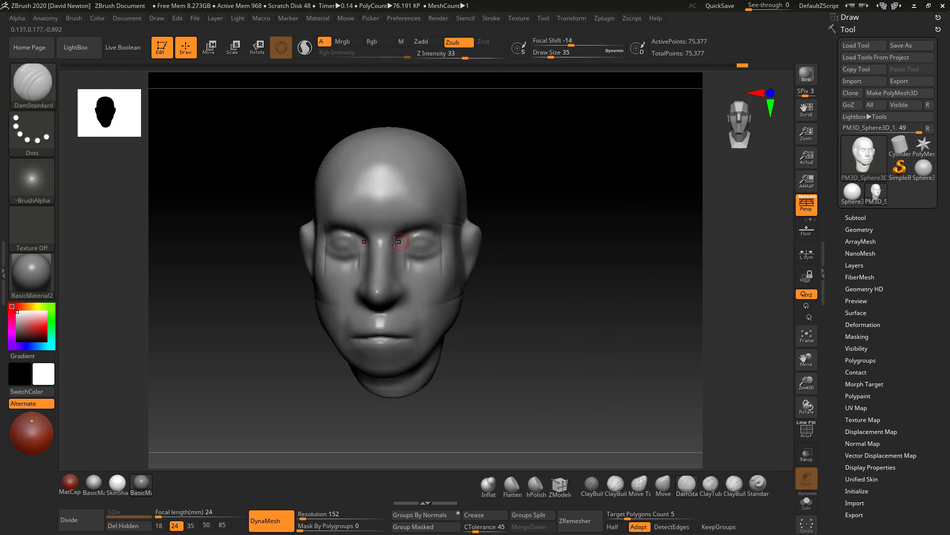
mouse_move(363, 241)
left_mouse_down()
mouse_move(398, 241)
mouse_move(414, 211)
mouse_move(438, 205)
left_mouse_up()
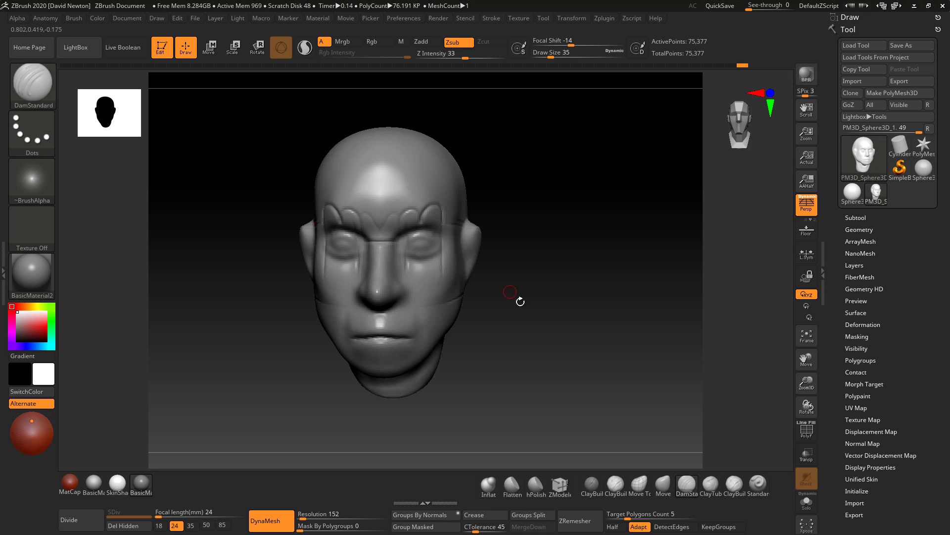
left_click_drag(521, 302, 517, 316)
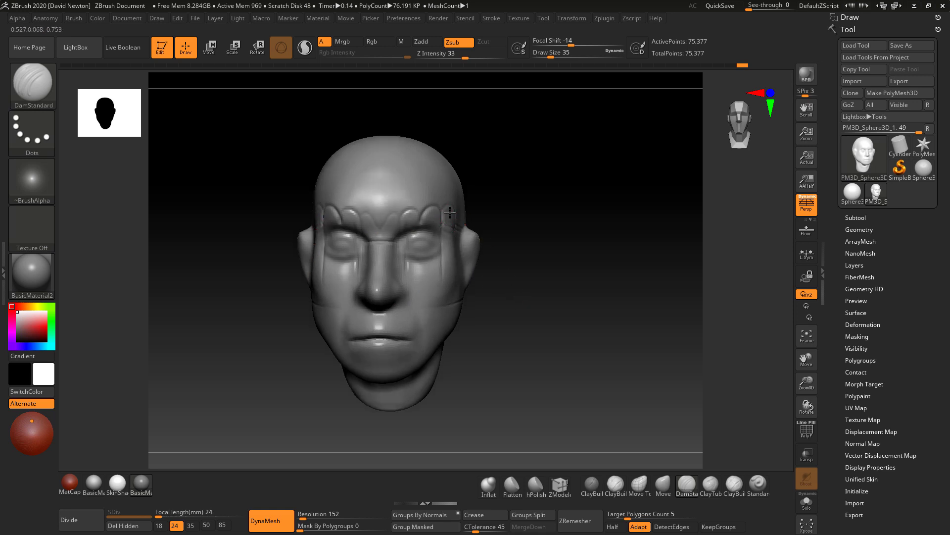
left_click_drag(511, 274, 524, 291)
left_click_drag(490, 236, 560, 282)
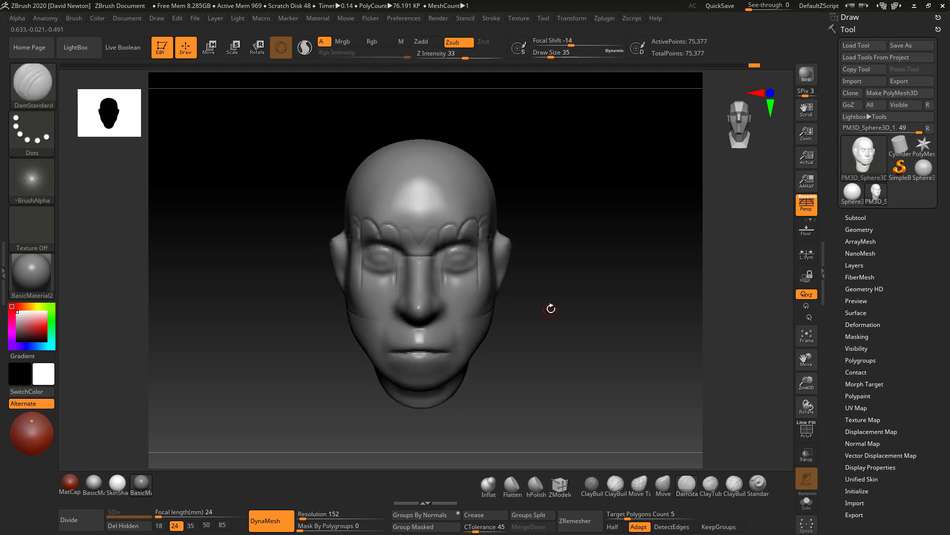
Undo the guide lines on the face and the sides of the head.
key("ctrl+z")
key("ctrl+z")
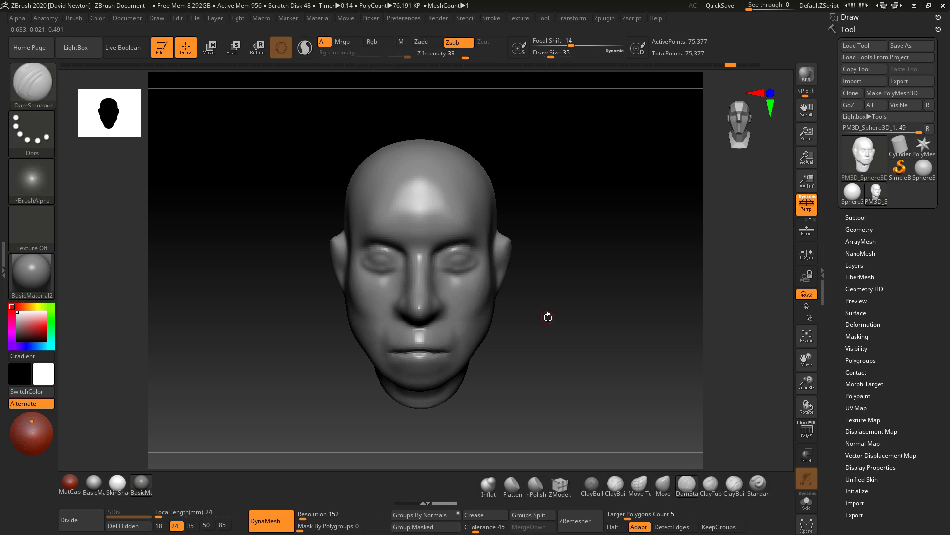
Examine the head's proportions and ear placement from far and near, in front, three-quarter and profile views.
left_click_drag(554, 342, 571, 328)
left_click_drag(632, 342, 546, 266, "alt")
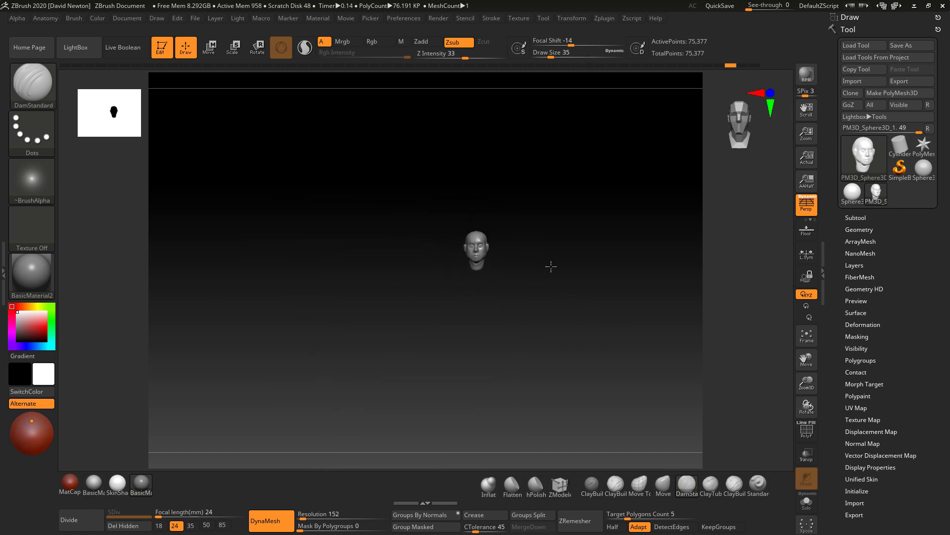
left_click_drag(555, 300, 545, 308, "alt")
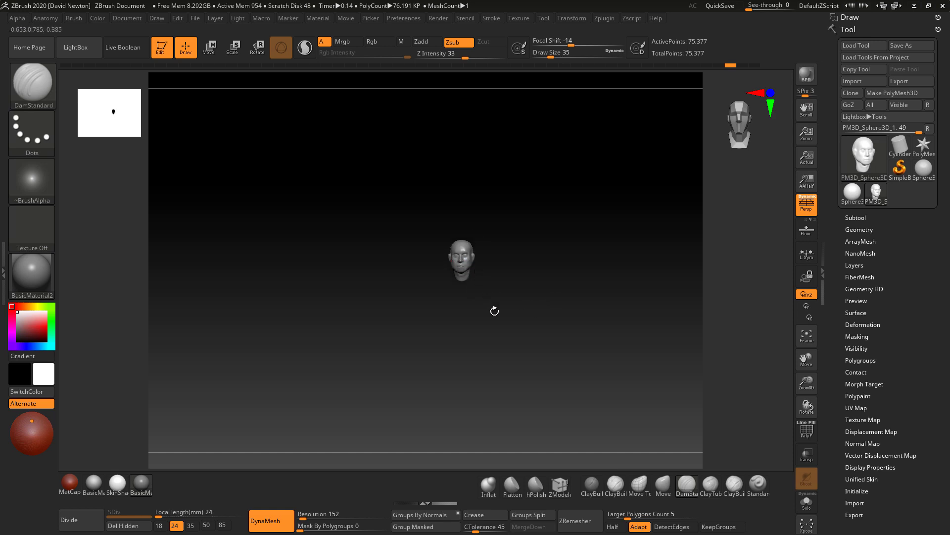
left_click_drag(496, 301, 660, 450, "alt")
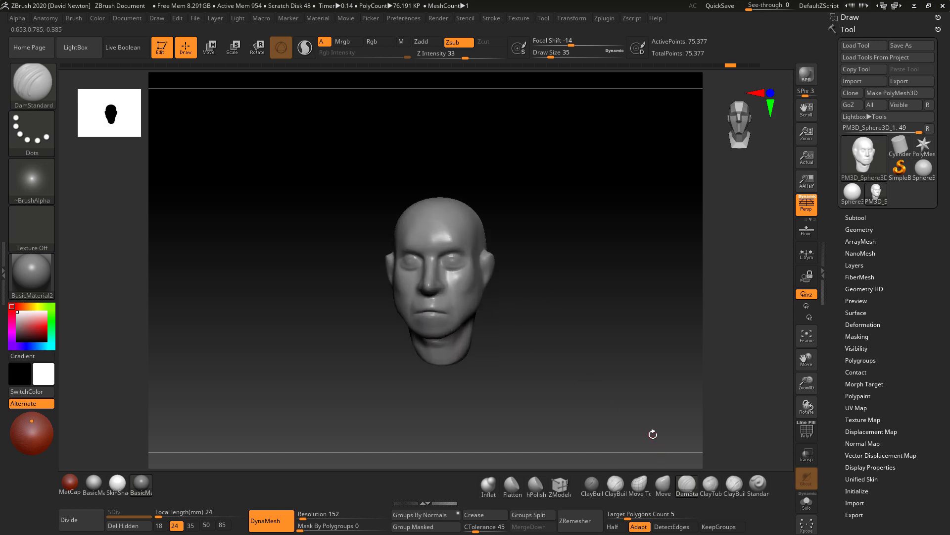
left_click_drag(546, 281, 513, 372)
left_click_drag(579, 344, 543, 328, "alt")
left_click_drag(510, 382, 556, 373)
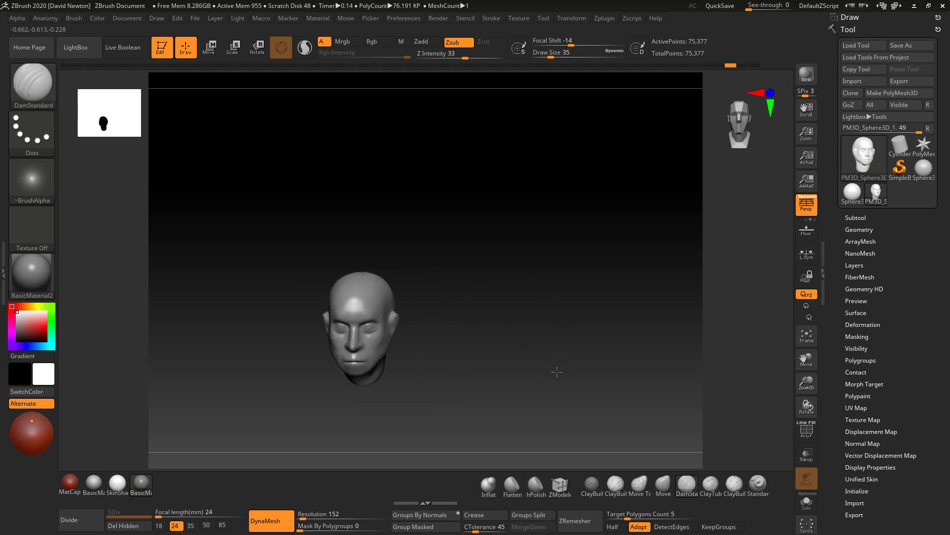
left_click_drag(513, 322, 543, 322, "alt")
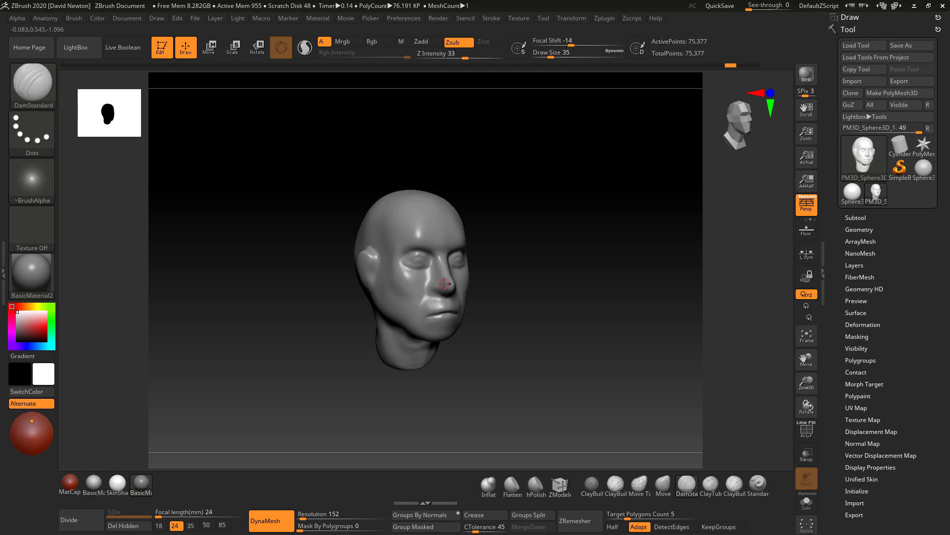
left_click_drag(534, 334, 535, 333)
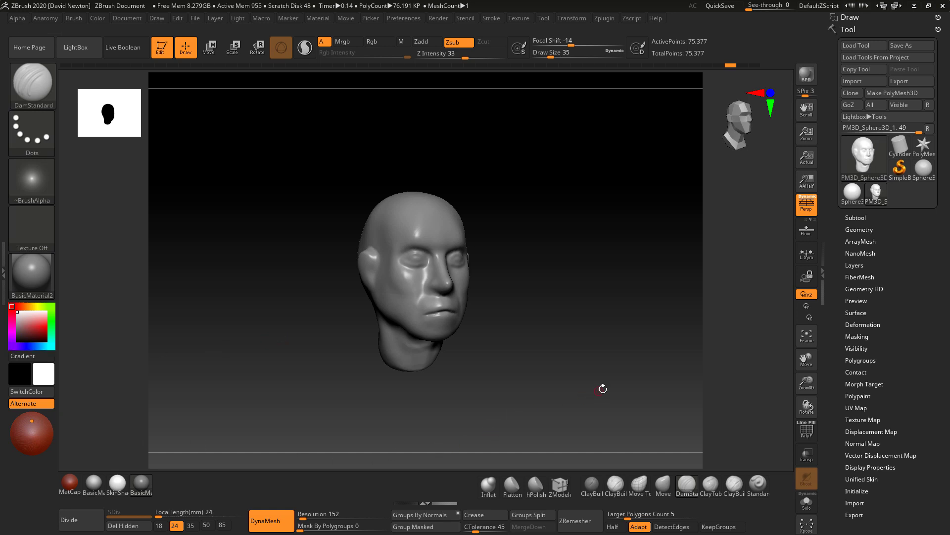
left_click_drag(560, 359, 597, 355)
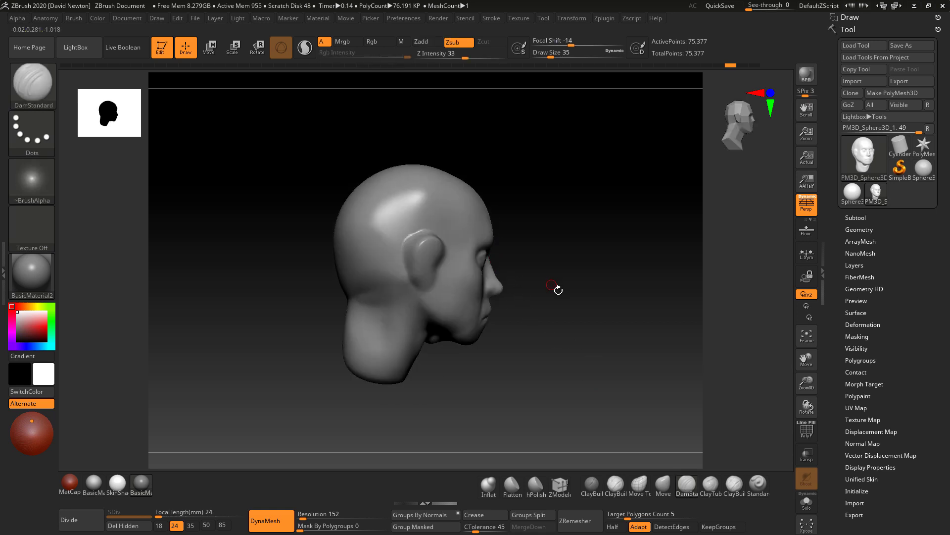
left_click_drag(558, 290, 543, 296)
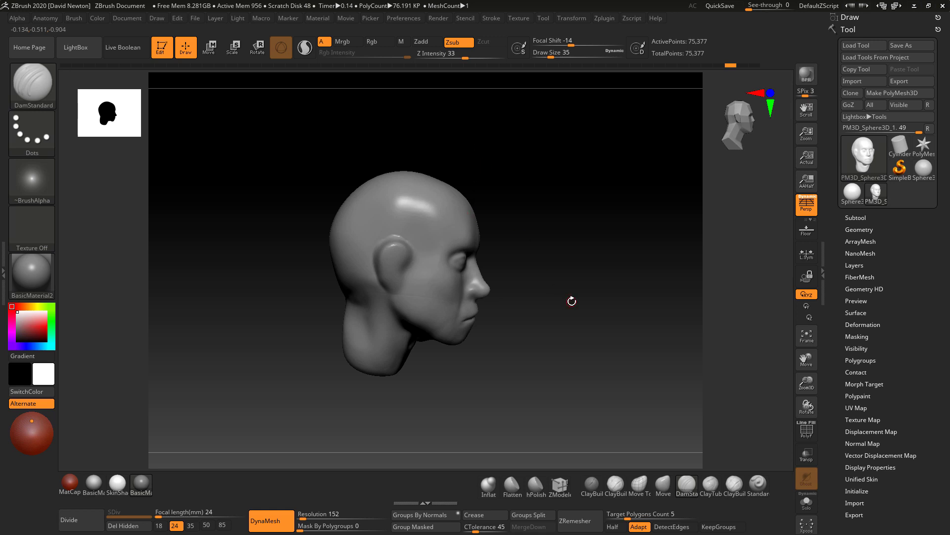
left_click_drag(571, 301, 520, 299, "shift")
Set the draw size to 422, mask the head in profile and invert the mask so the neck is protected.
mouse_move(501, 356)
left_mouse_down("alt")
mouse_move(516, 366)
mouse_move(569, 362)
mouse_move(518, 299)
mouse_move(523, 311)
mouse_move(563, 308)
left_mouse_up("alt")
key("space")
left_click_drag(583, 341, 560, 333)
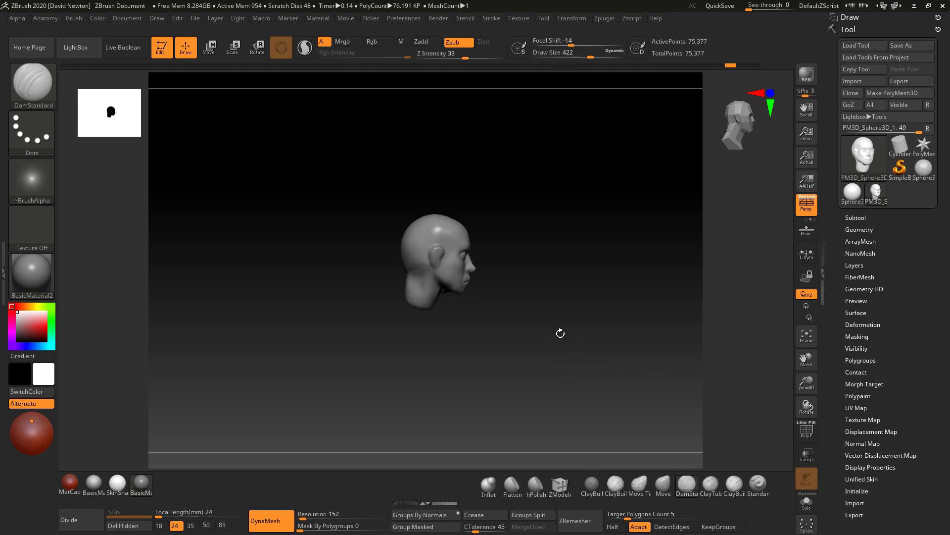
mouse_move(472, 279)
left_mouse_down("ctrl")
mouse_move(431, 238)
mouse_move(406, 246)
left_mouse_up("ctrl")
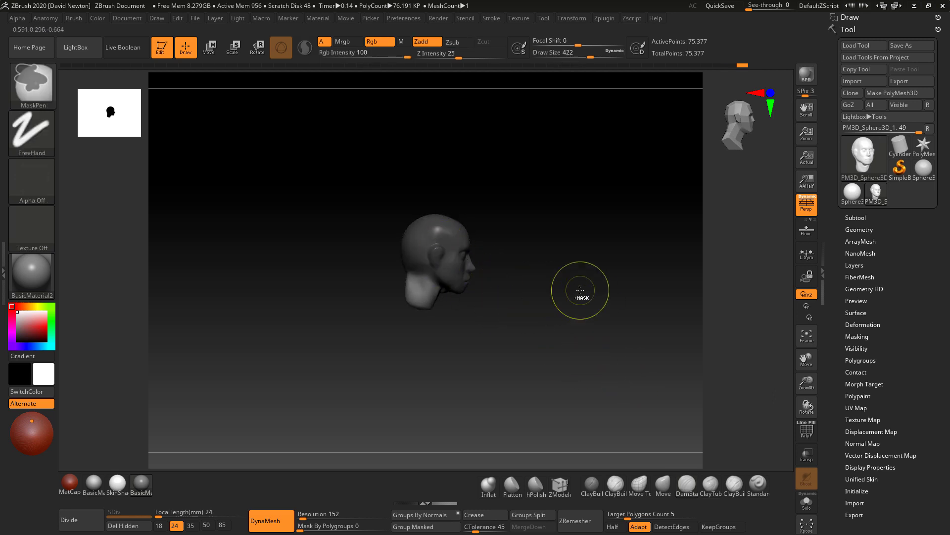
left_click_drag(577, 297, 581, 292, "ctrl")
Try tilting the unmasked head slightly back with the Rotate gizmo.
left_click(257, 47)
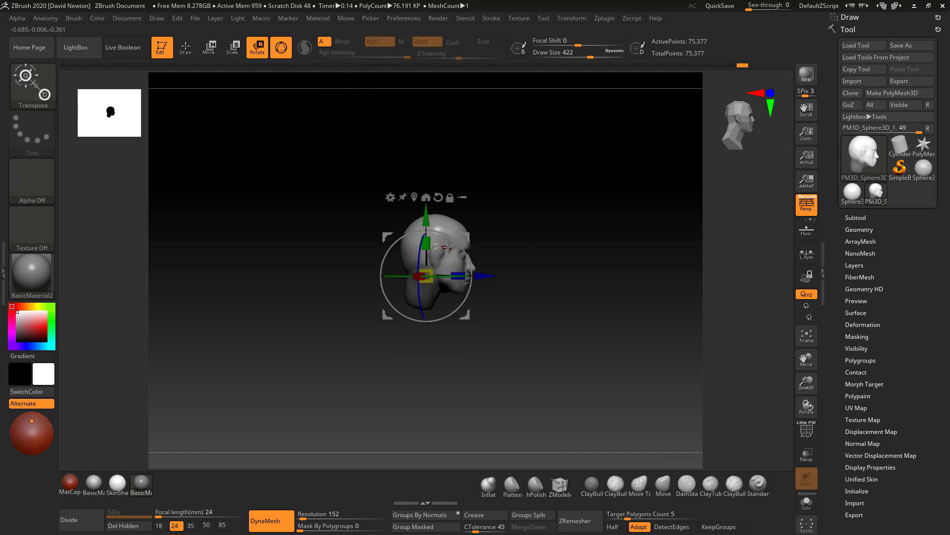
left_click_drag(461, 246, 449, 233)
key("ctrl")
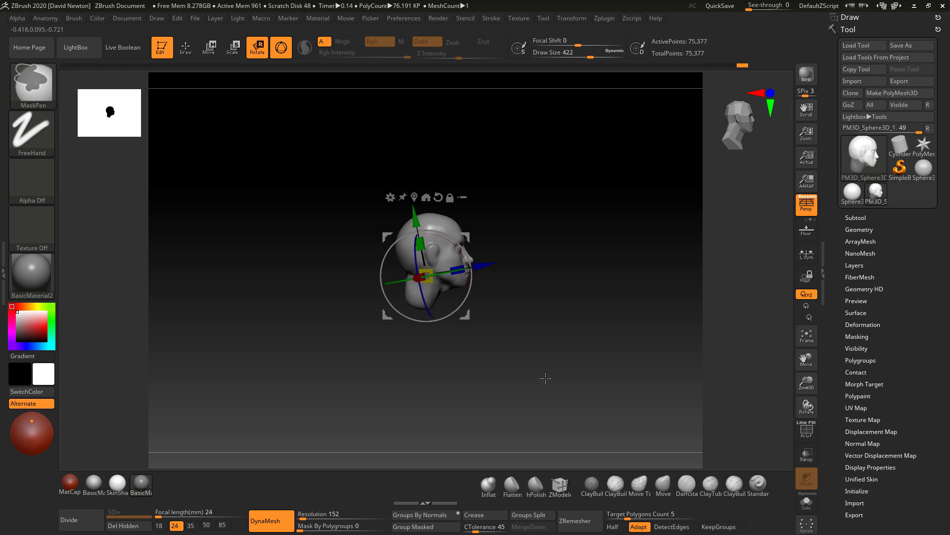
Undo the head's tilt and return to Draw mode with the head framed from the front.
key("ctrl+z")
key("ctrl+z")
left_click(185, 53)
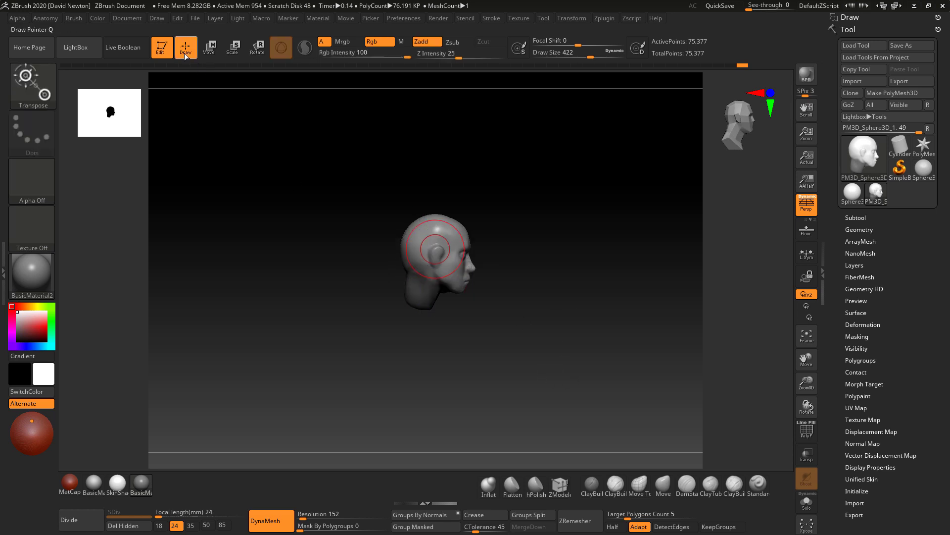
left_click_drag(550, 313, 505, 319, "shift")
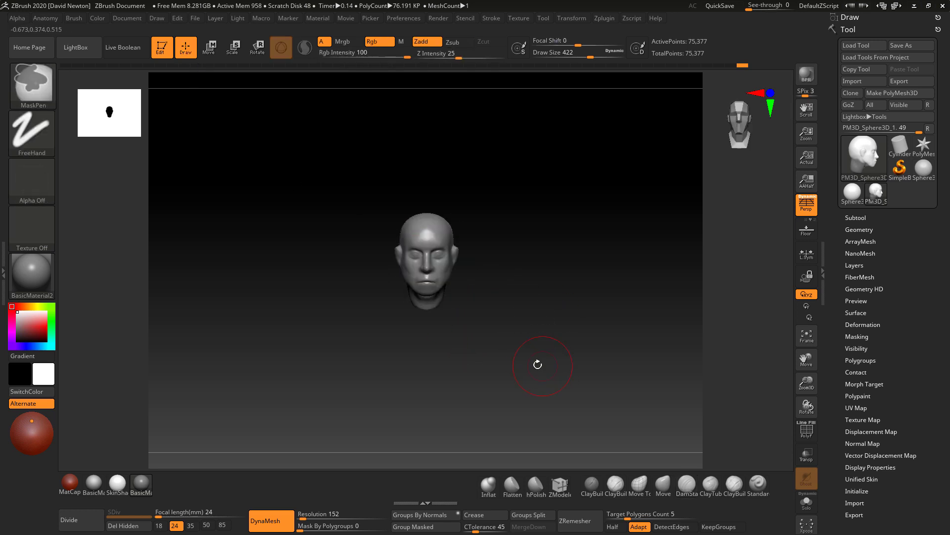
key("f")
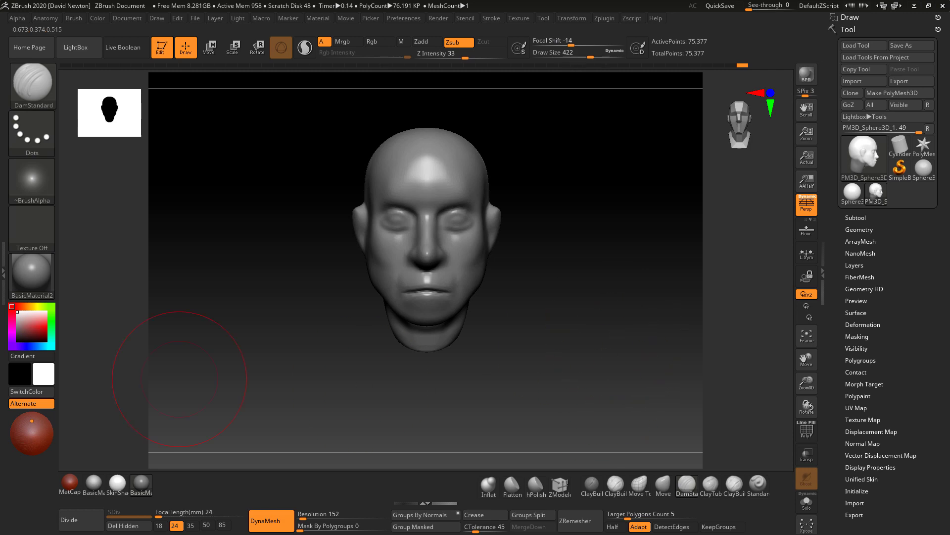